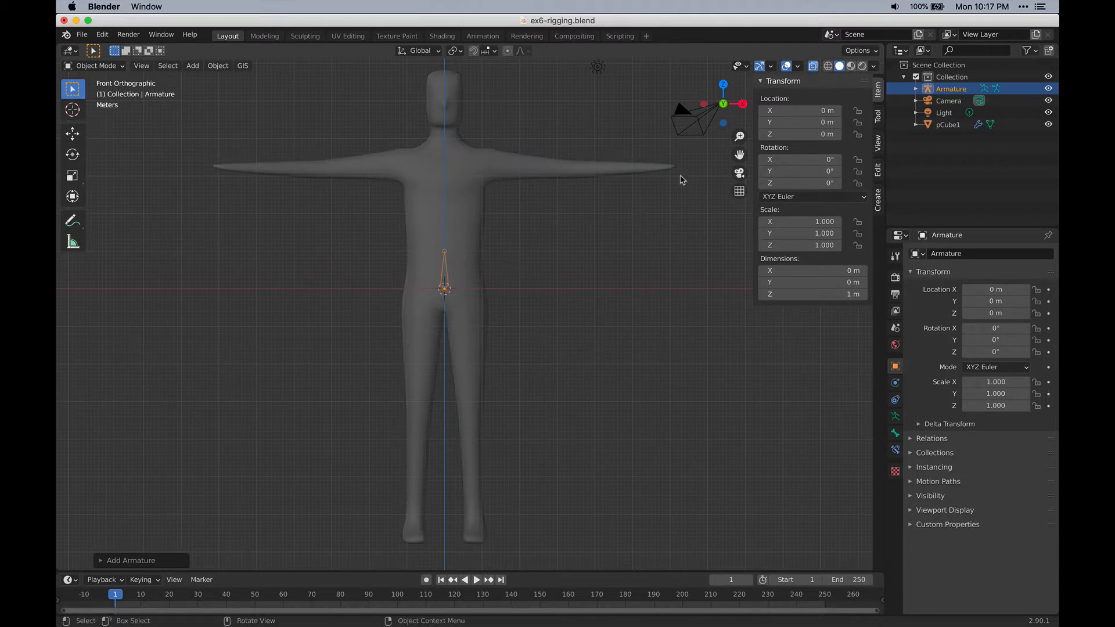
Select the armature at the character's hips and switch it to Edit Mode.
click(629, 216)
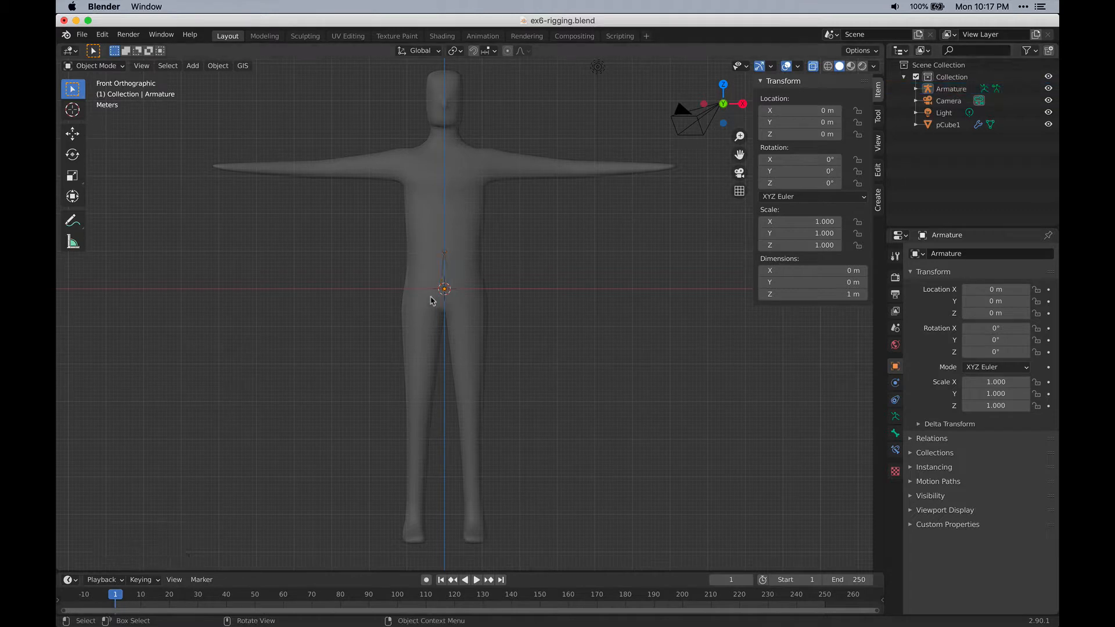
click(448, 269)
click(448, 285)
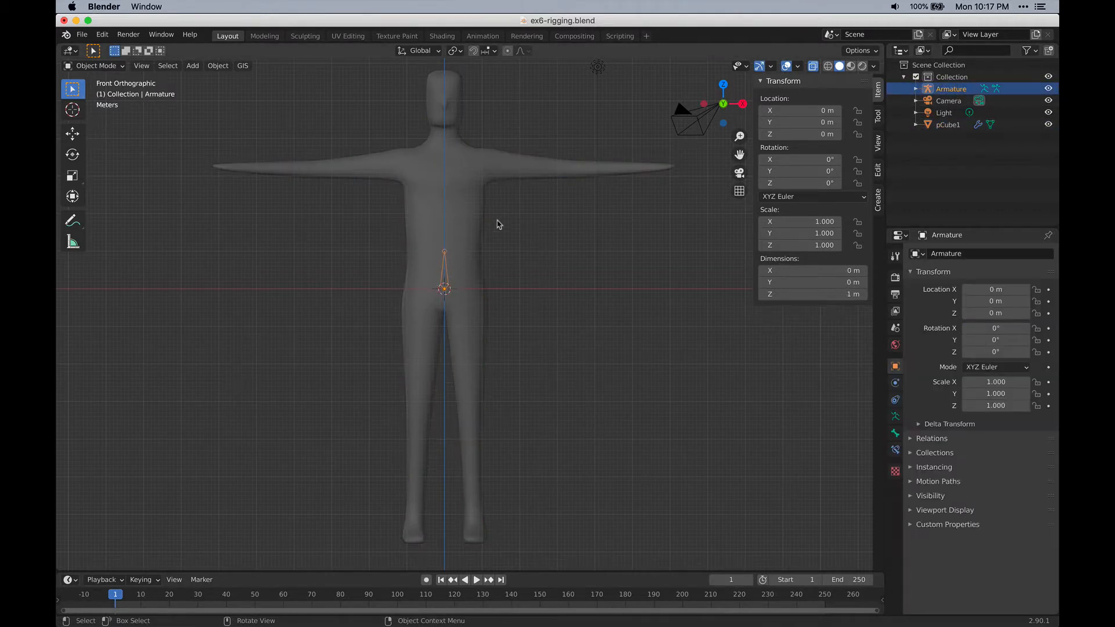
key(Tab)
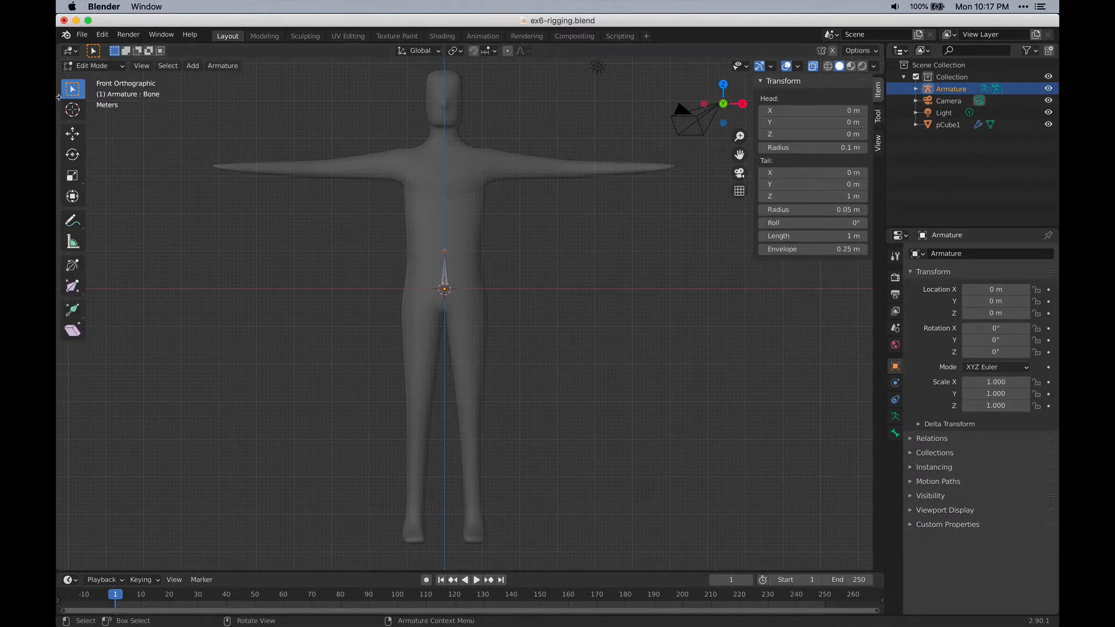
Extrude a spine bone about 1.65 m straight up along Z from the root bone's tip.
scroll(388, 245, up, 2)
scroll(388, 245, up, 3)
shift+middle_drag(447, 168, 498, 298)
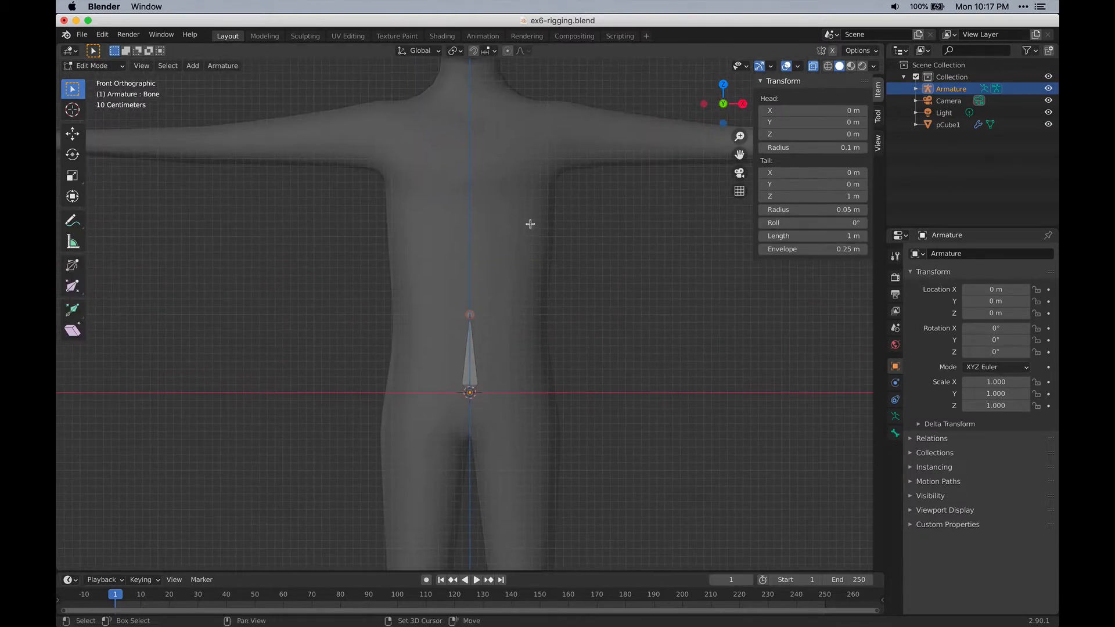
shift+middle_drag(486, 185, 486, 257)
shift+middle_drag(608, 256, 552, 293)
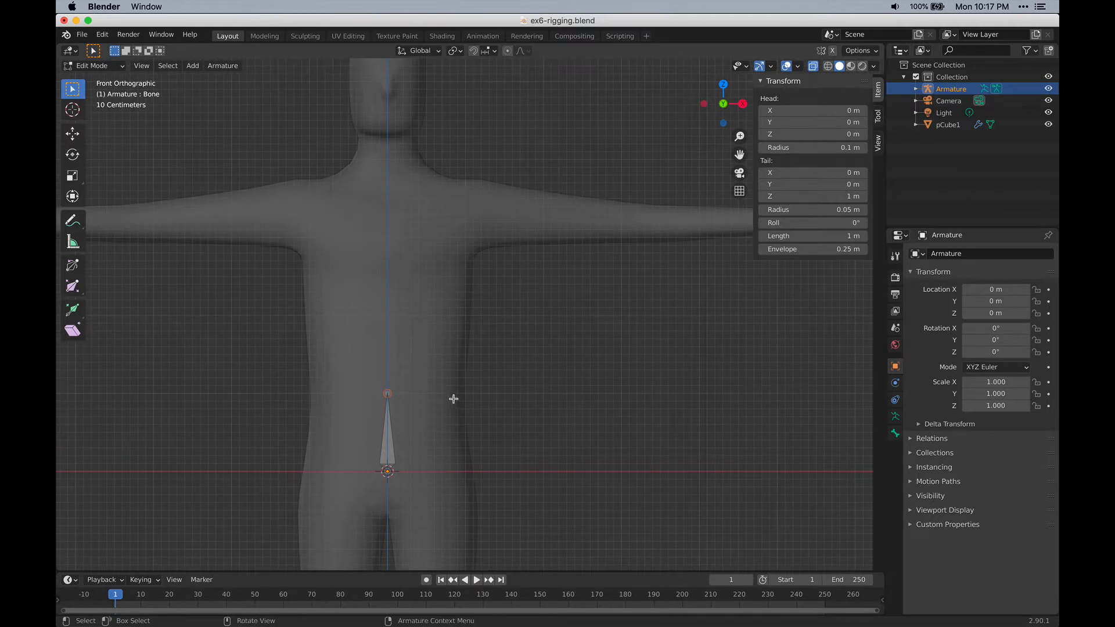
shift+middle_drag(448, 477, 444, 390)
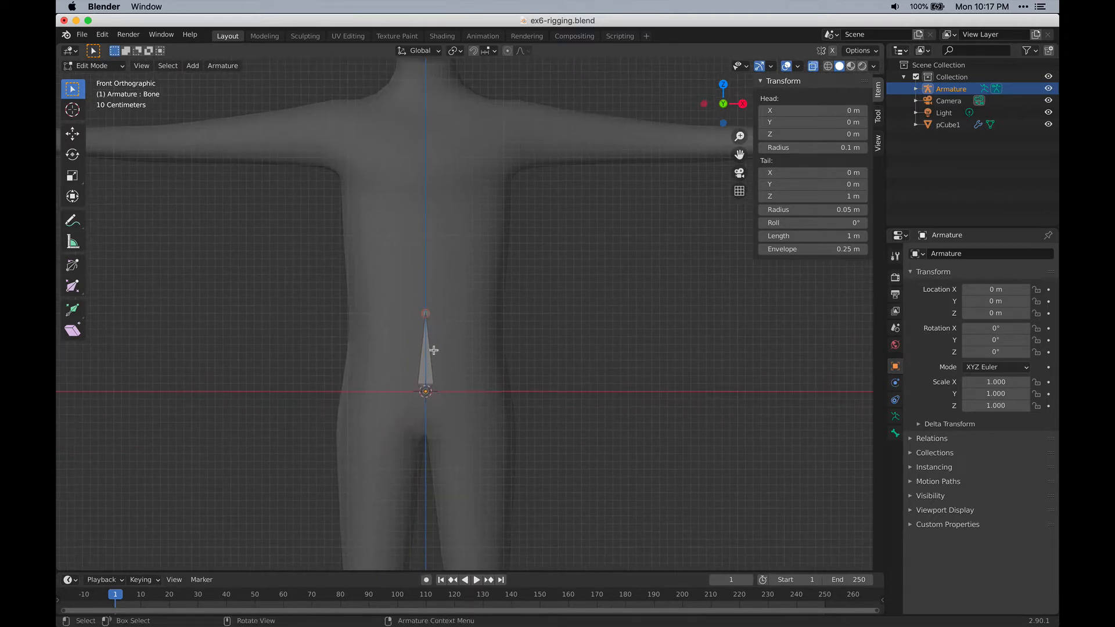
shift+middle_drag(439, 306, 430, 422)
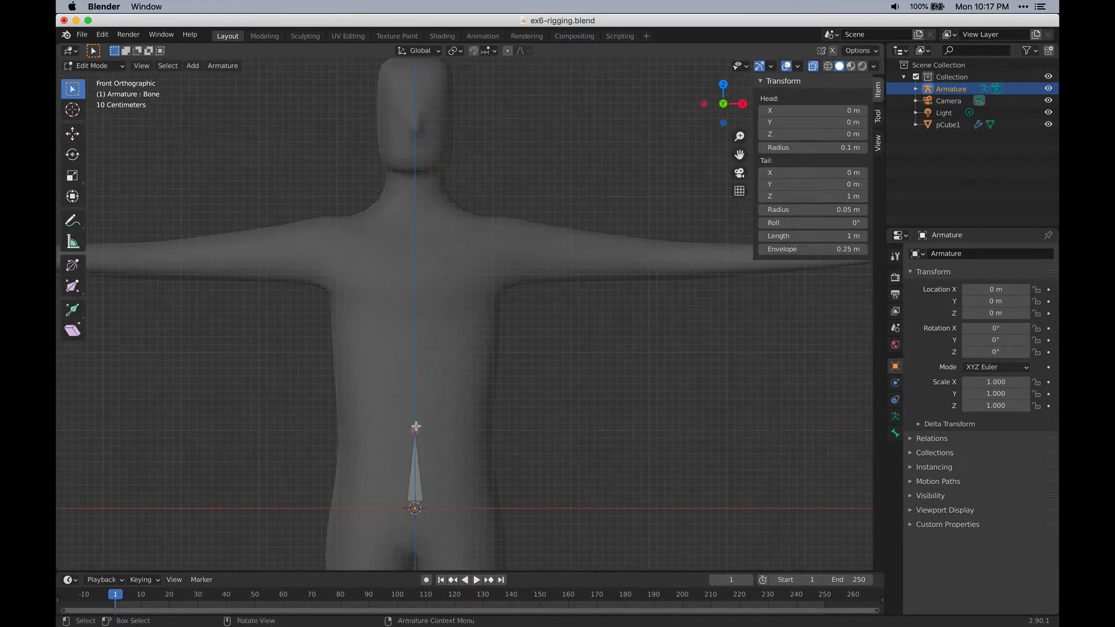
key(e)
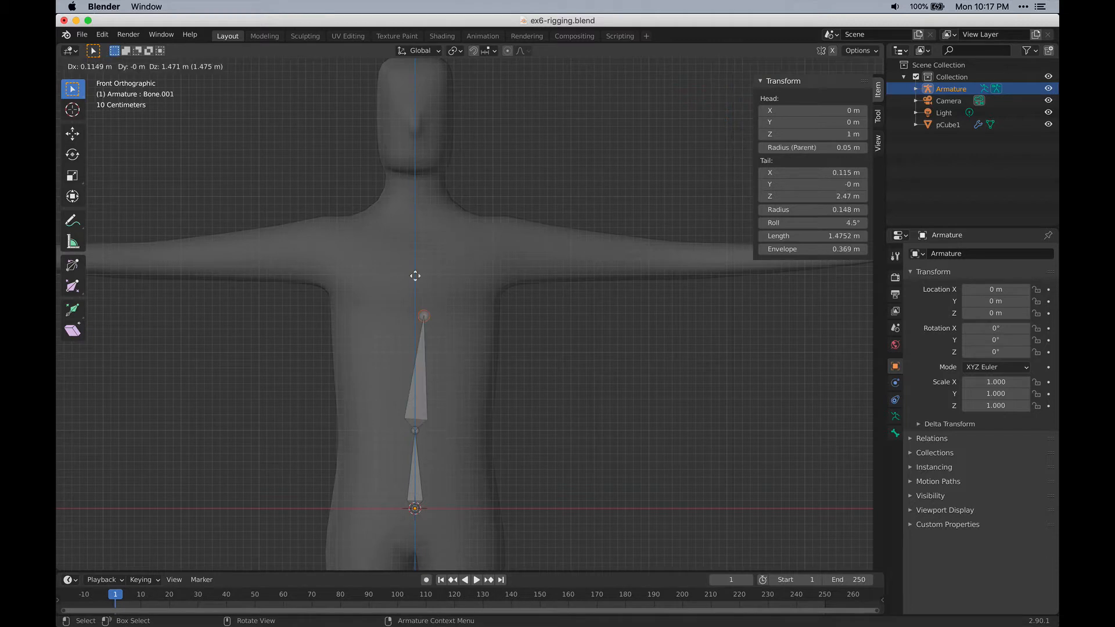
key(z)
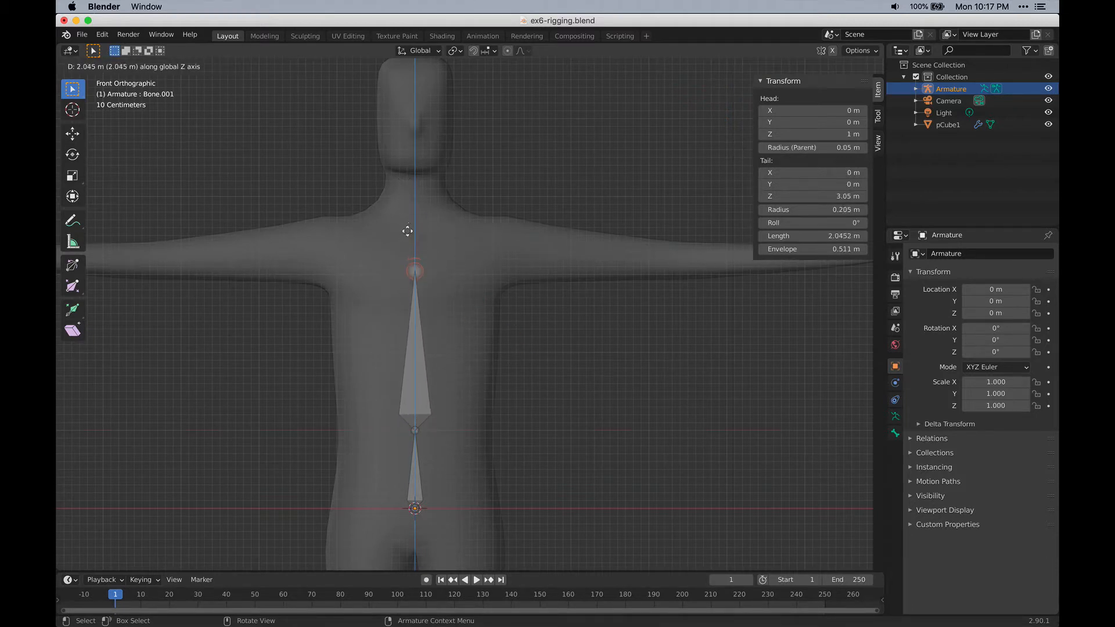
click(414, 264)
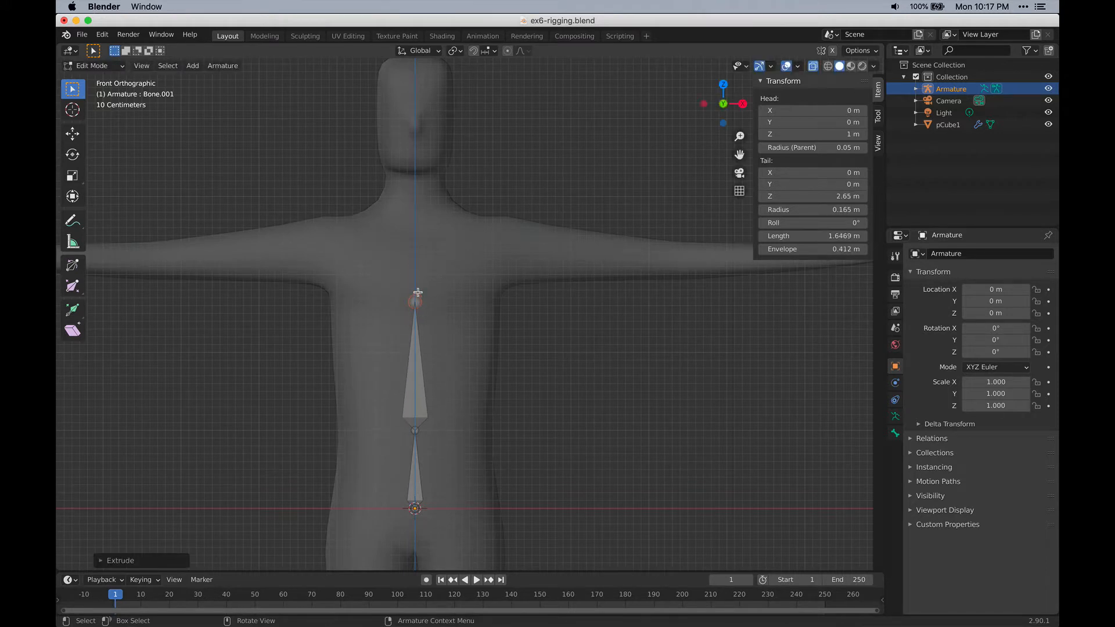
Extrude an upper chest bone about 1.21 m along Z from the spine bone's tip to the base of the neck.
key(e)
key(z)
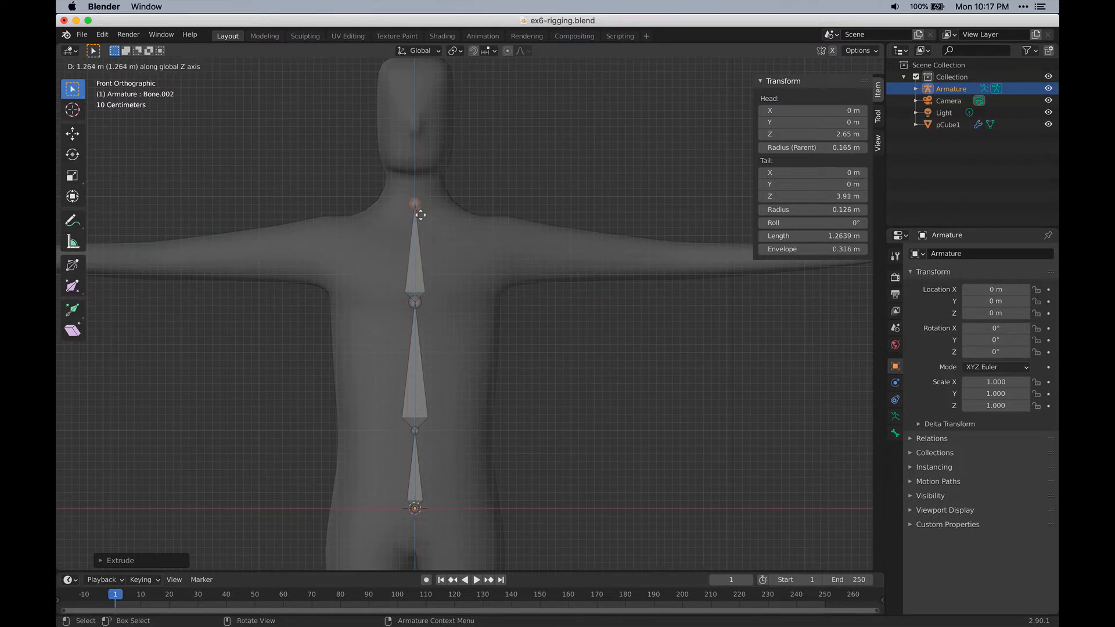
click(425, 199)
Extrude a head bone along Z from the base of the neck to near the top of the head.
shift+middle_drag(421, 159, 420, 268)
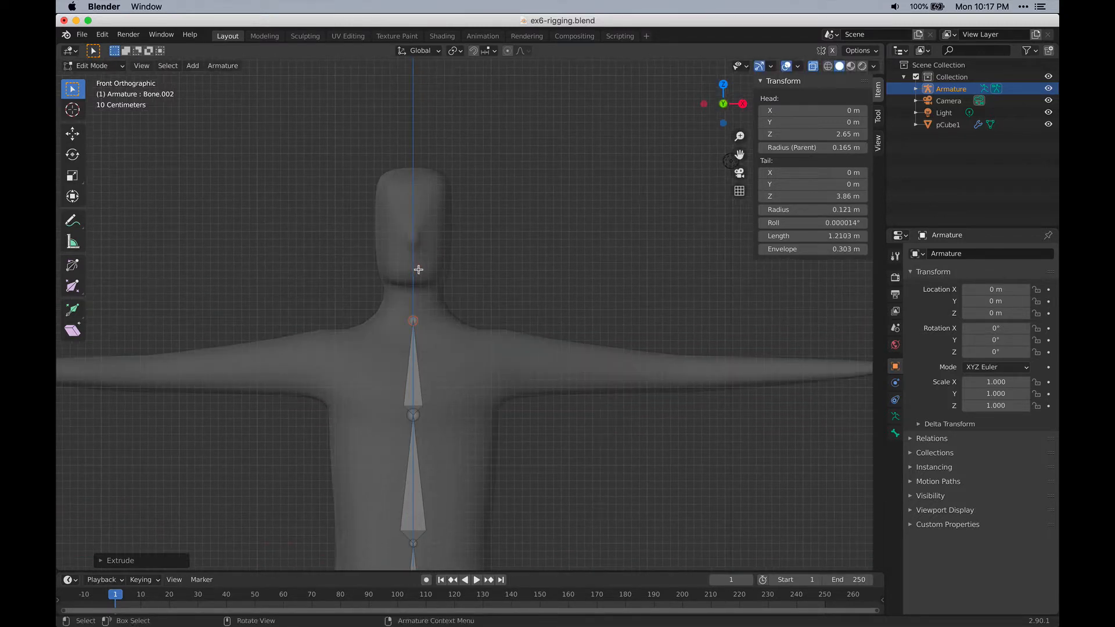
key(e)
key(z)
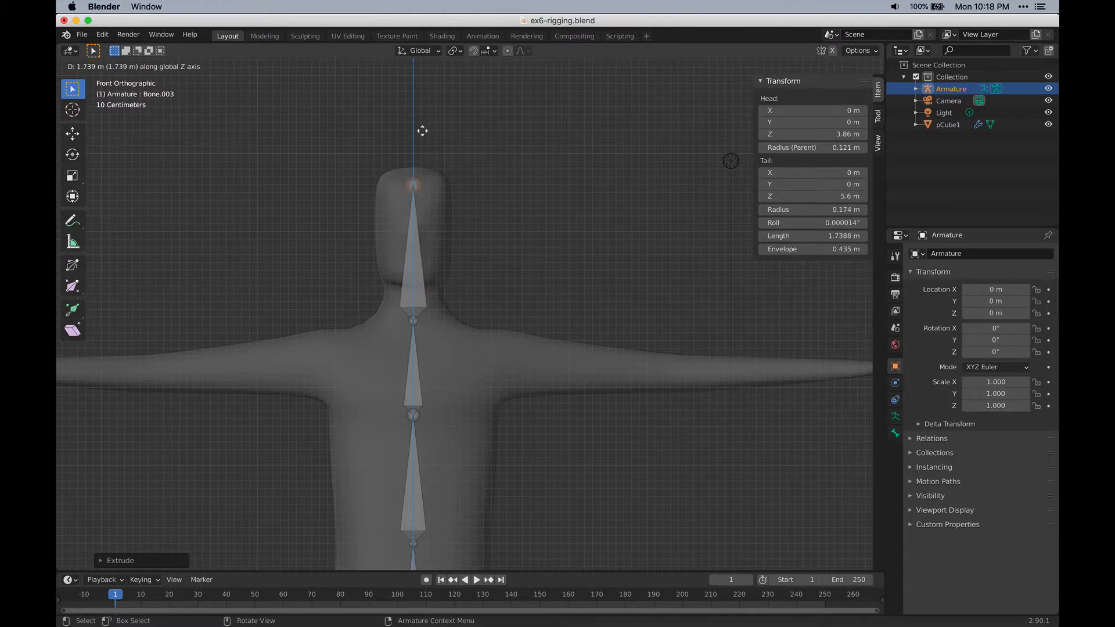
click(421, 140)
Extrude a bone about 3.29 m long from the base-of-neck joint out to the elbow of the arm on the positive X side.
shift+middle_drag(475, 236, 393, 51)
click(331, 135)
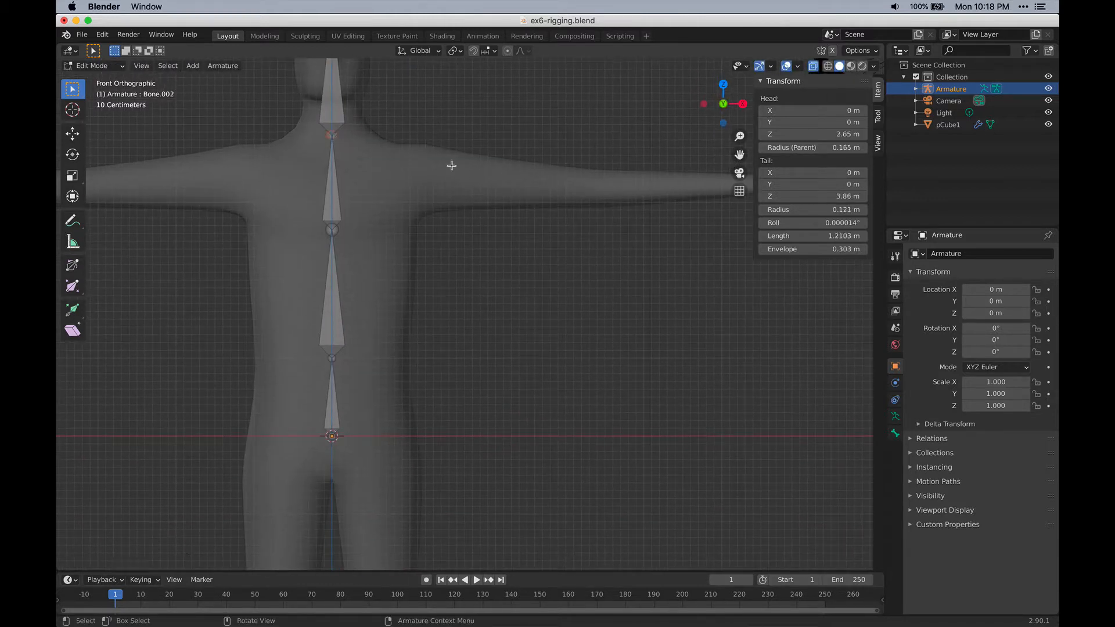
key(e)
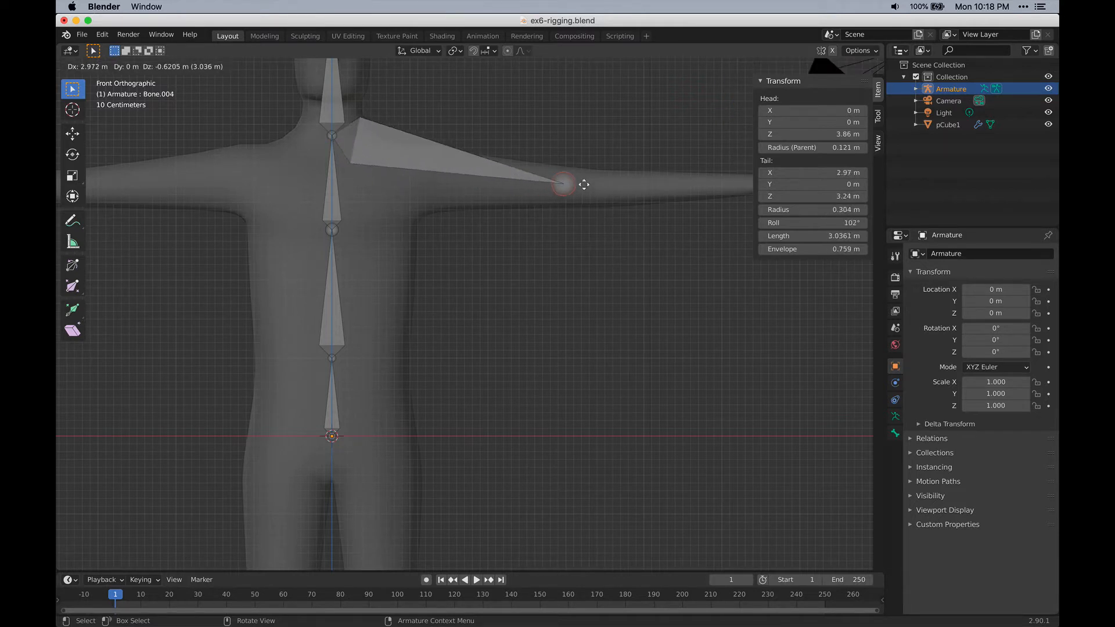
click(591, 183)
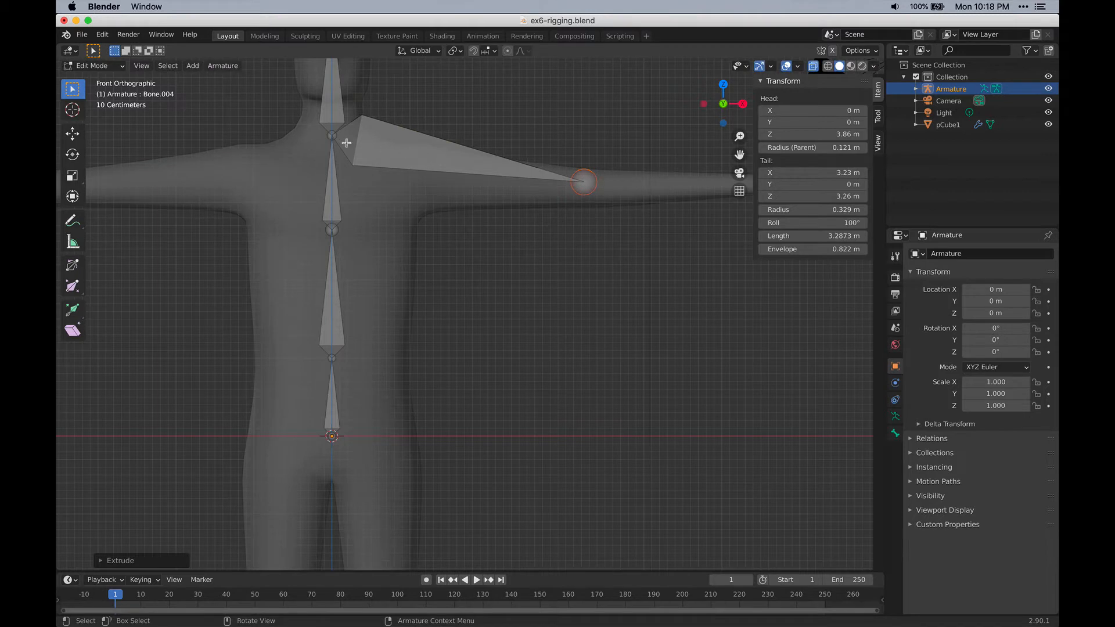
Turn off the Connected relation of the new arm bone while keeping Bone.002 as its parent.
click(414, 142)
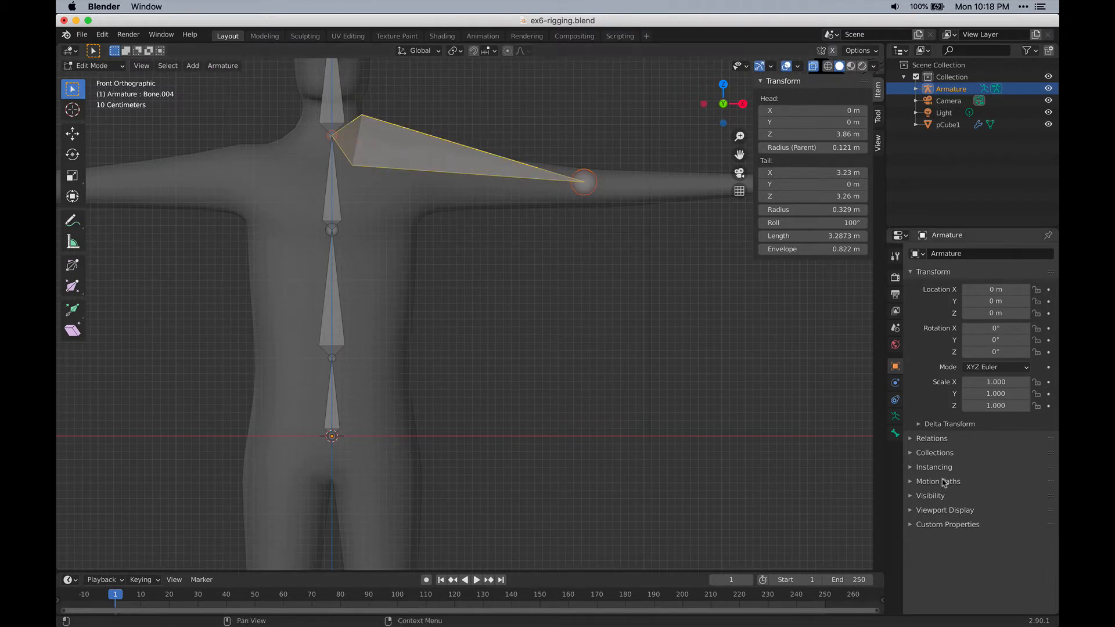
click(895, 434)
click(912, 414)
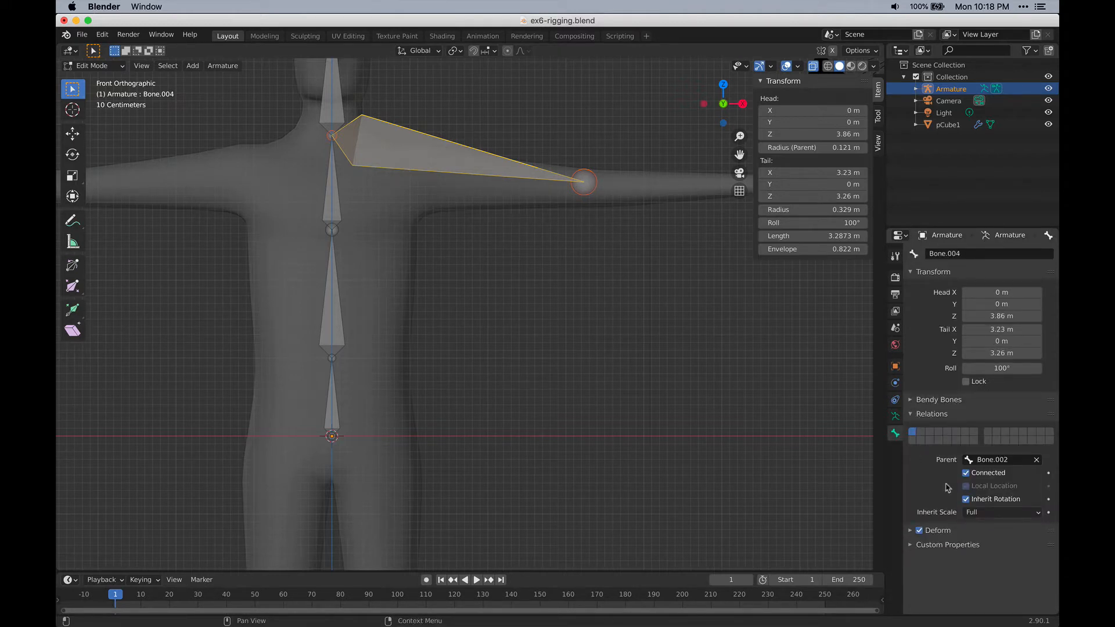
click(965, 473)
click(966, 486)
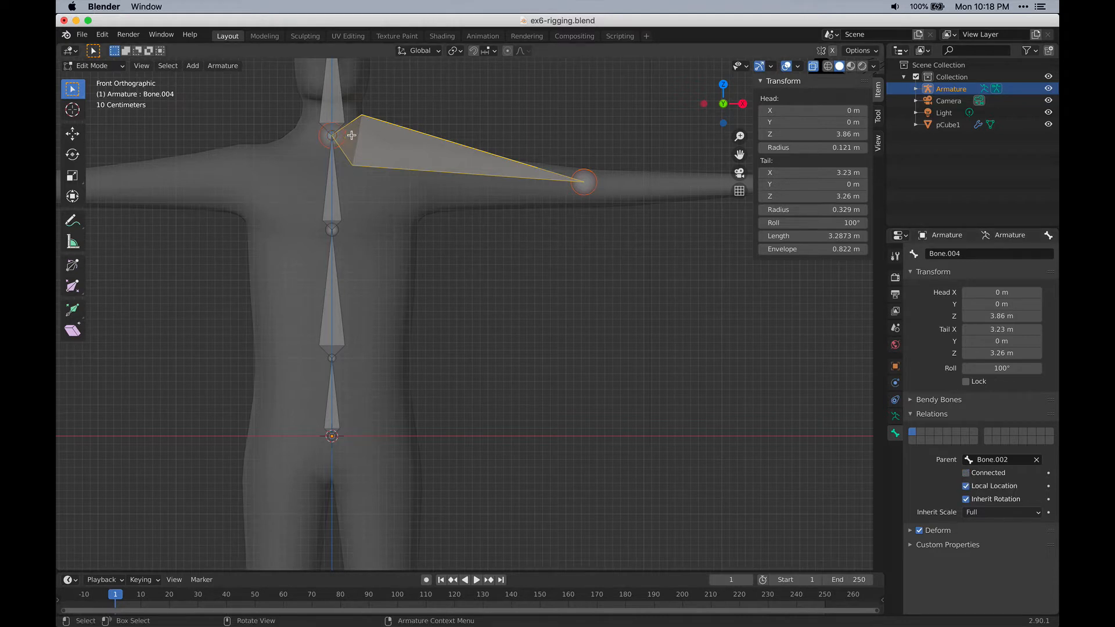
Reposition the arm bone with its head at the shoulder, about X 0.97 m, Z 3.34 m, and its tail at about X 3.29 m, Z 3.22 m.
drag(340, 138, 414, 179)
click(656, 231)
drag(657, 231, 604, 198)
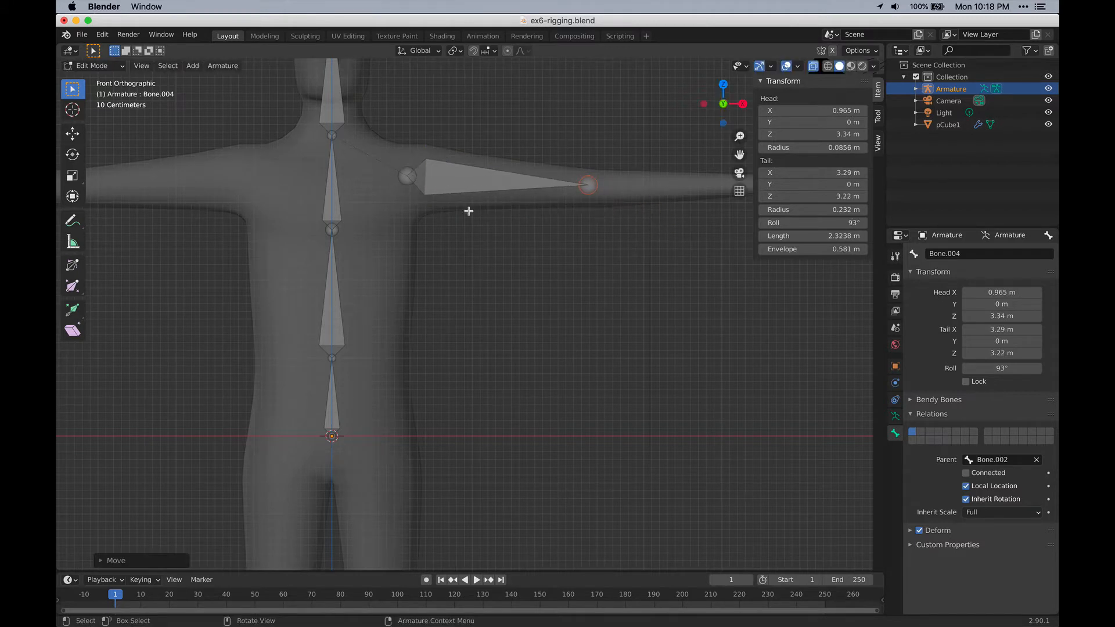
Extrude a forearm bone about 2.13 m long from the elbow, followed by a hand bone about 0.75 m long to the arm's end.
shift+middle_drag(530, 232, 323, 231)
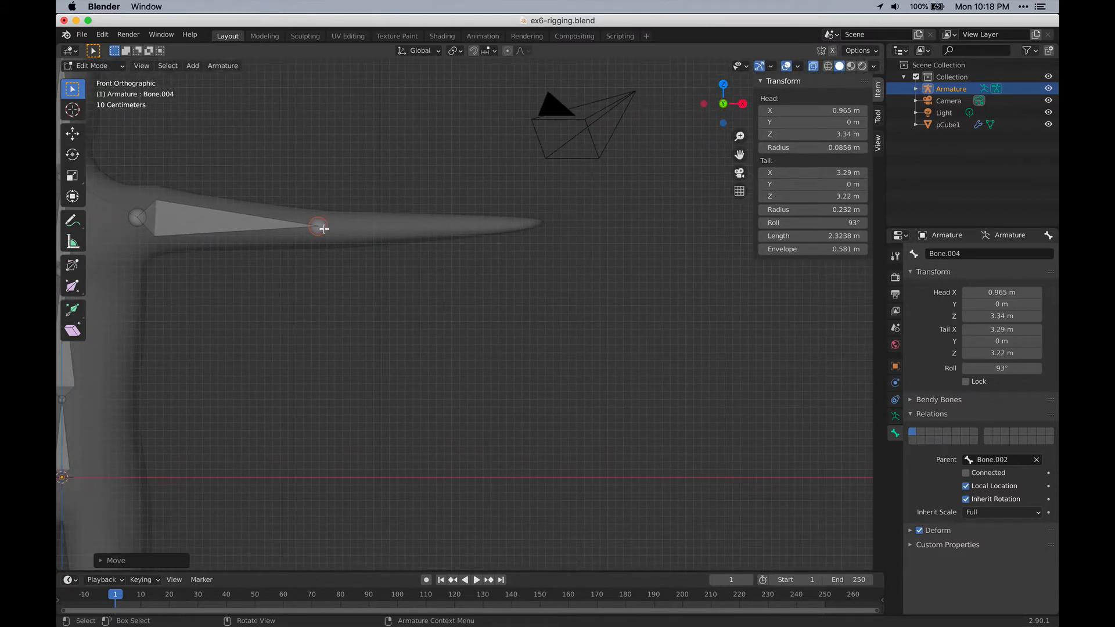
key(e)
click(489, 226)
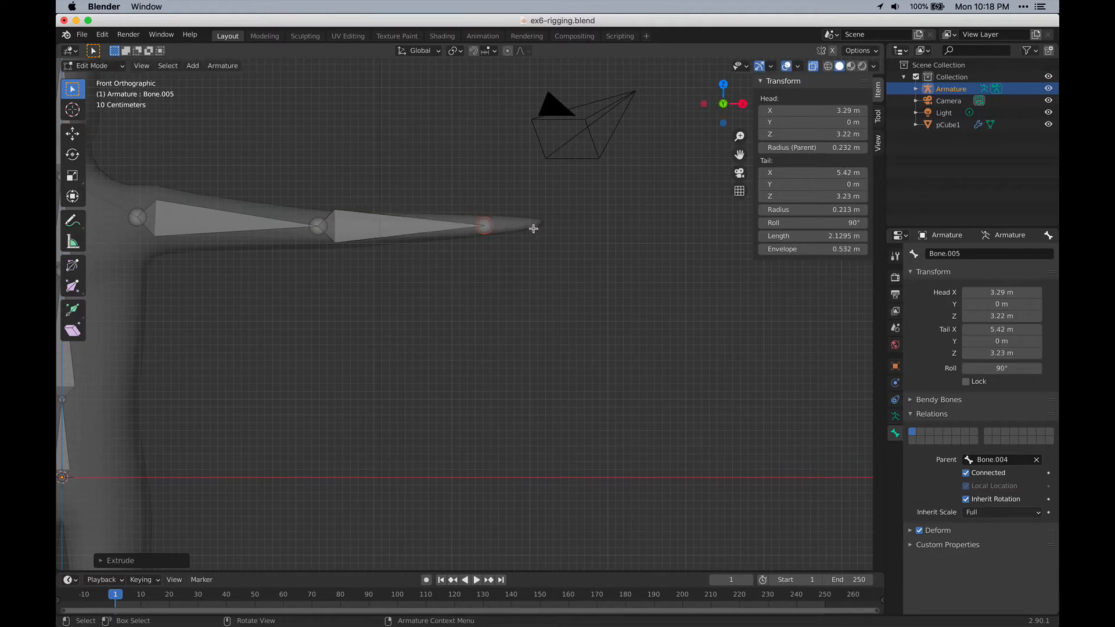
key(e)
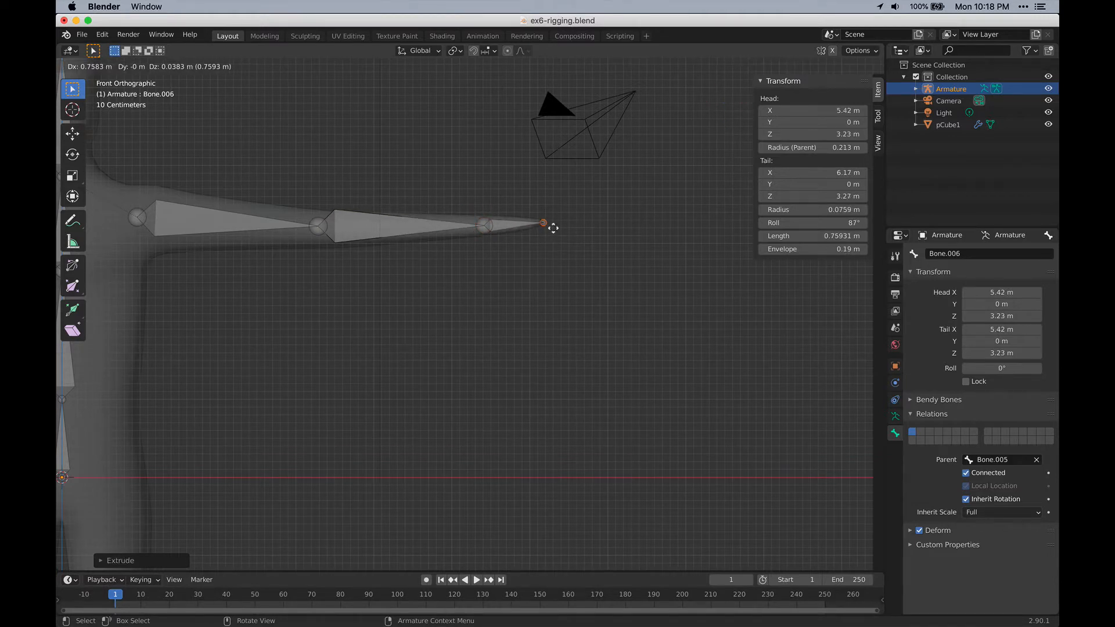
click(544, 226)
Add a new bone to the armature at the origin in the hips.
shift+middle_drag(487, 280, 697, 277)
shift+middle_drag(506, 333, 697, 321)
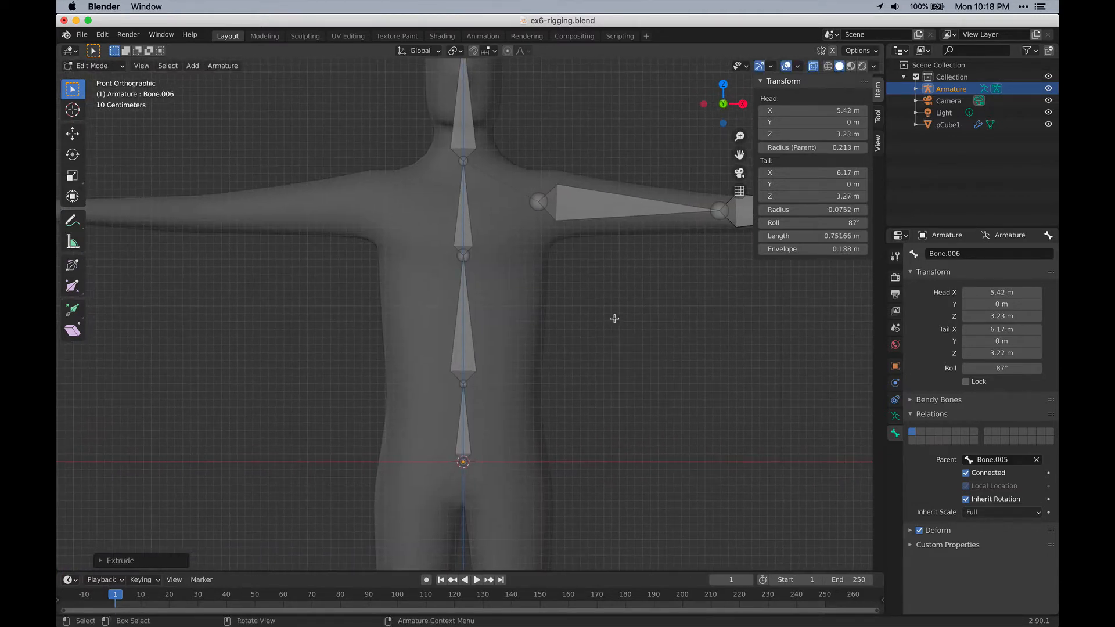
shift+middle_drag(614, 318, 583, 193)
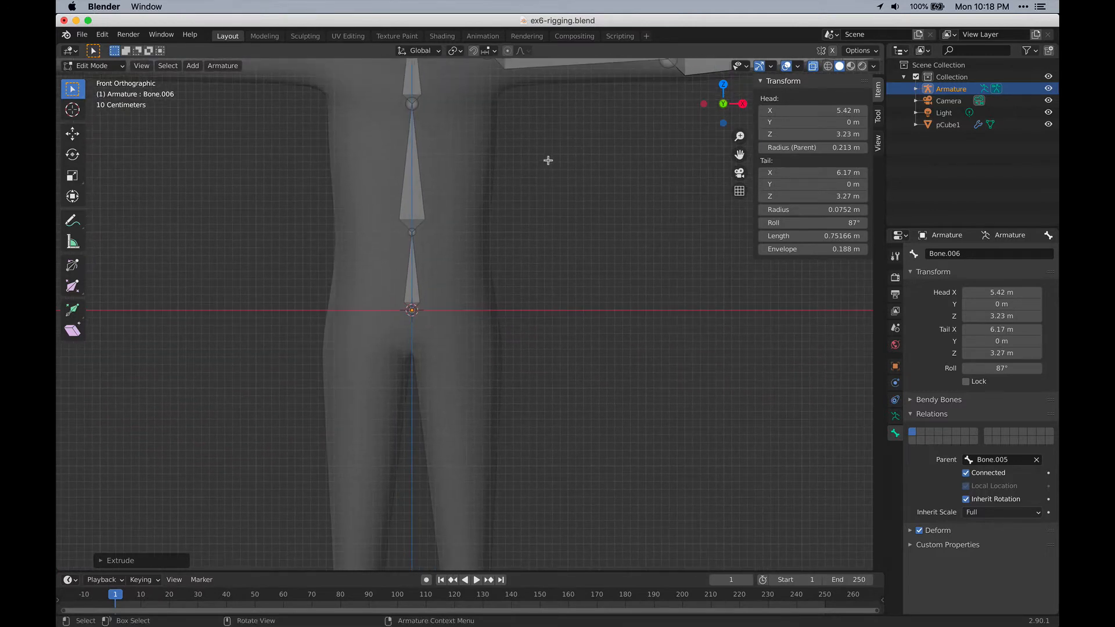
shift+middle_drag(562, 355, 595, 224)
shift+middle_drag(573, 154, 488, 403)
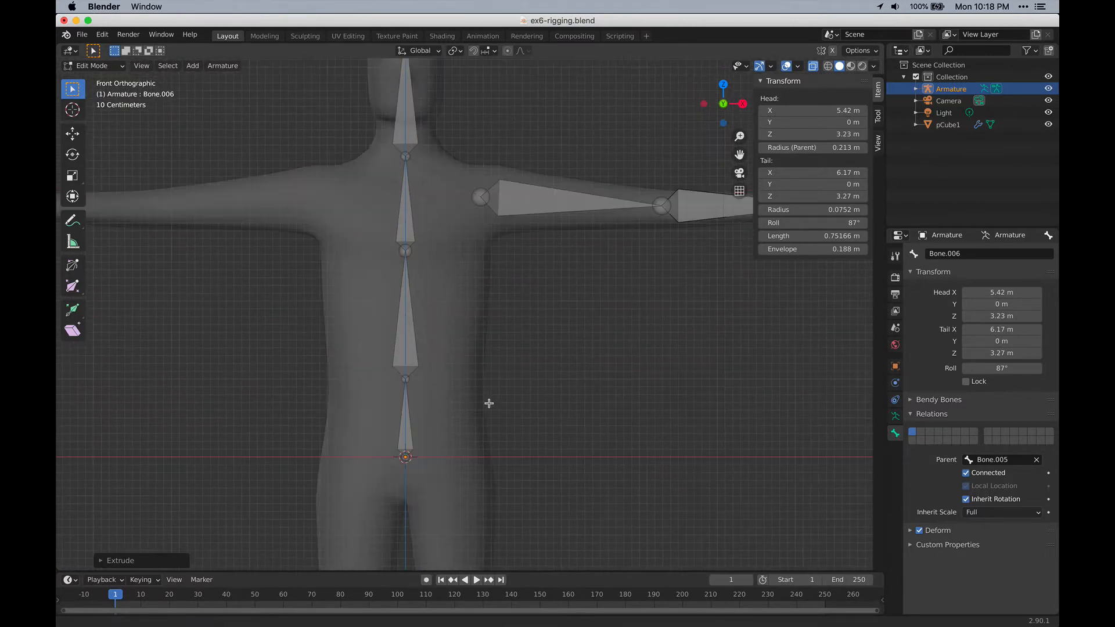
shift+middle_drag(545, 456, 490, 187)
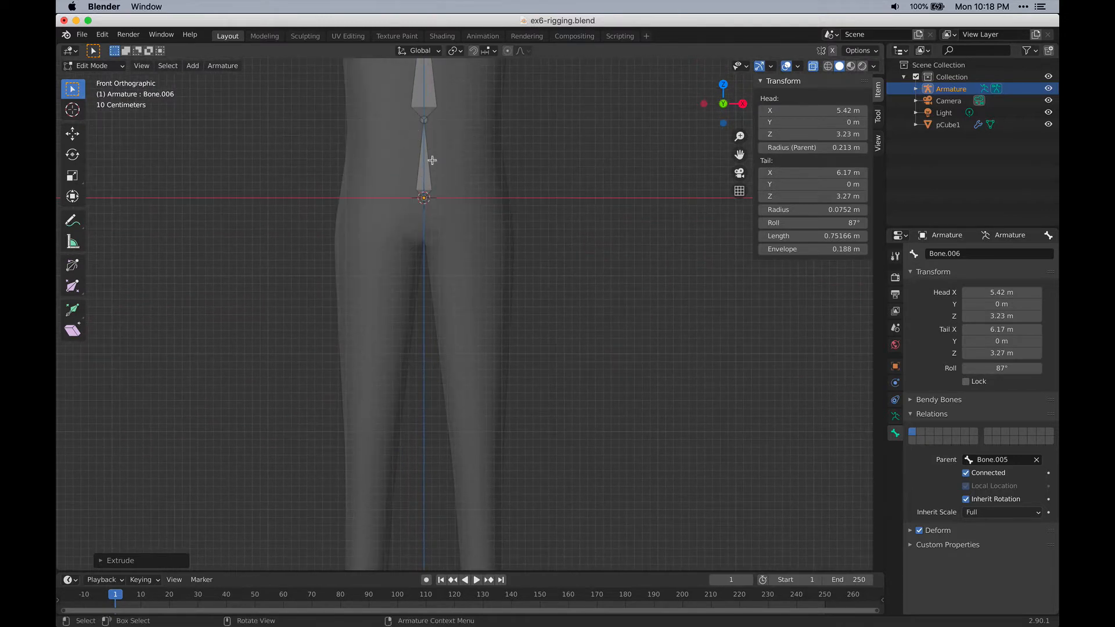
key(shift+a)
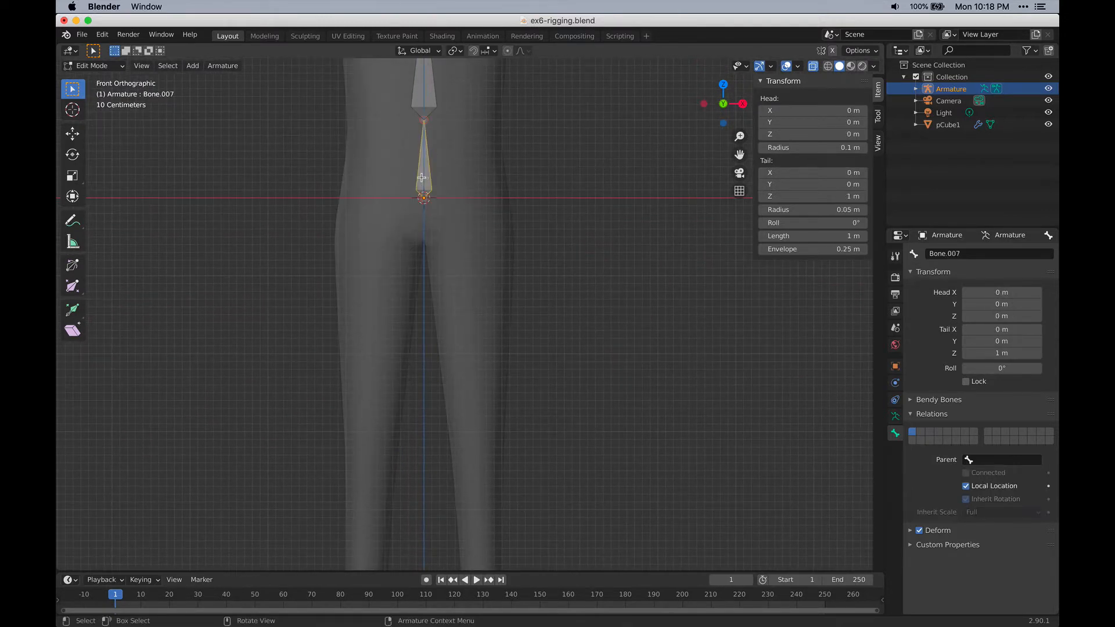
Duplicate the new hip bone, rotate the copy about 169° to point downward, and place its head in the thigh at about X 0.57 m, Z -0.31 m.
key(shift+d)
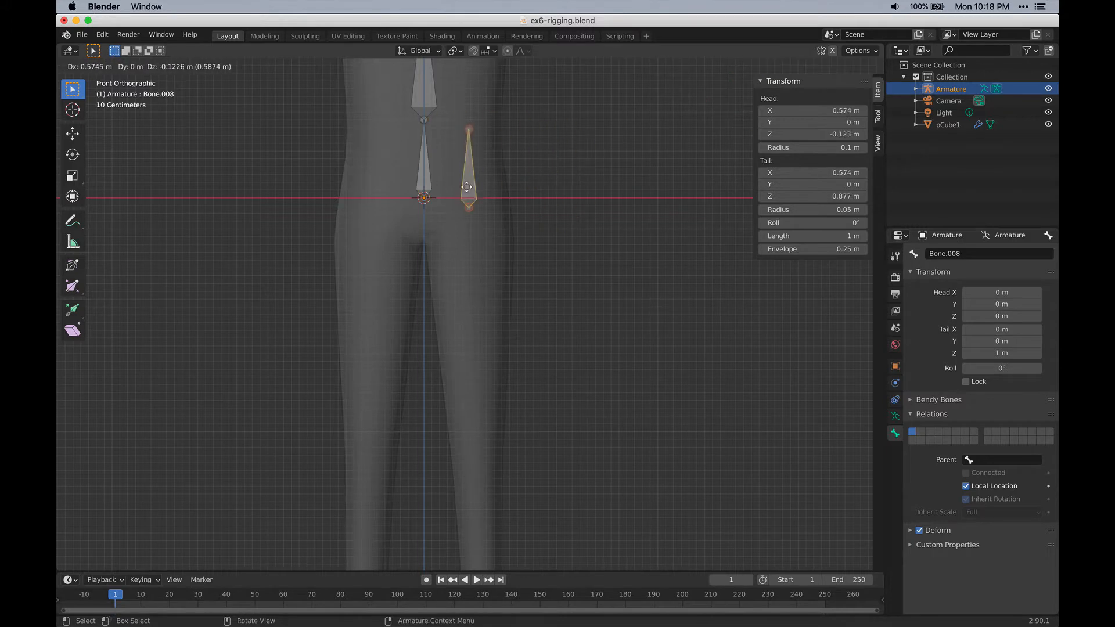
click(477, 227)
key(r)
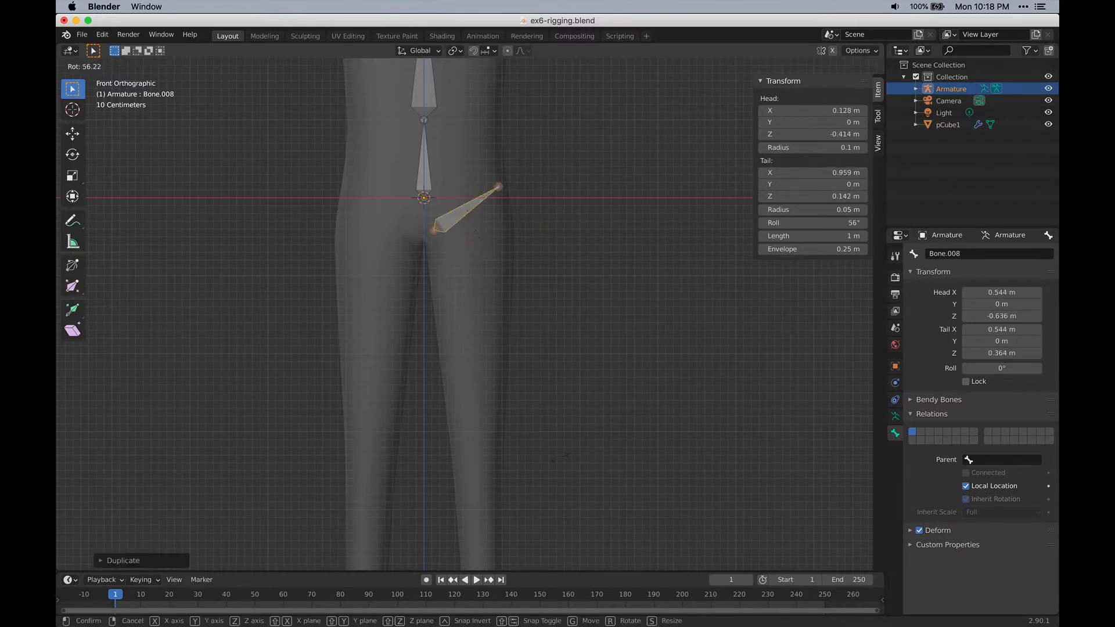
click(488, 173)
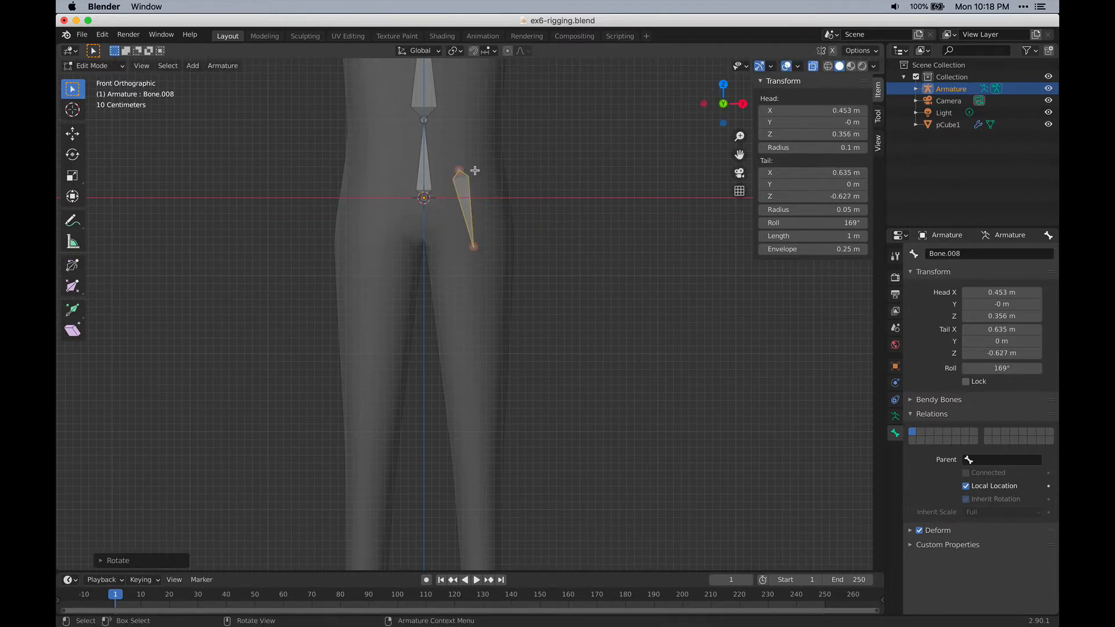
key(g)
click(470, 230)
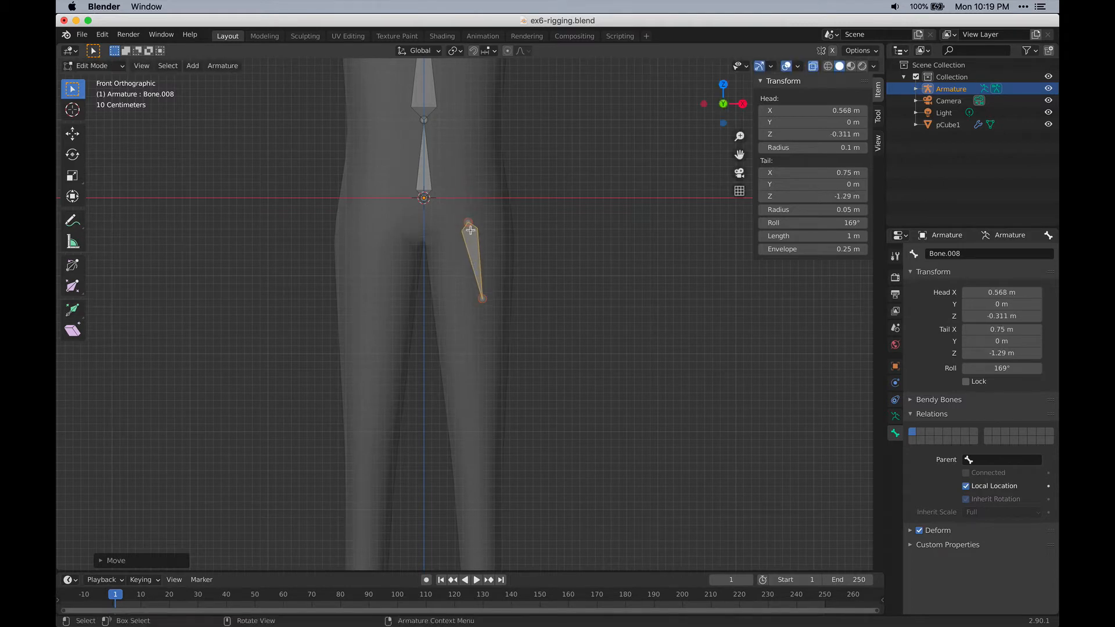
Parent the thigh bone to the extra hip bone at the origin with the Keep Offset option.
click(422, 166)
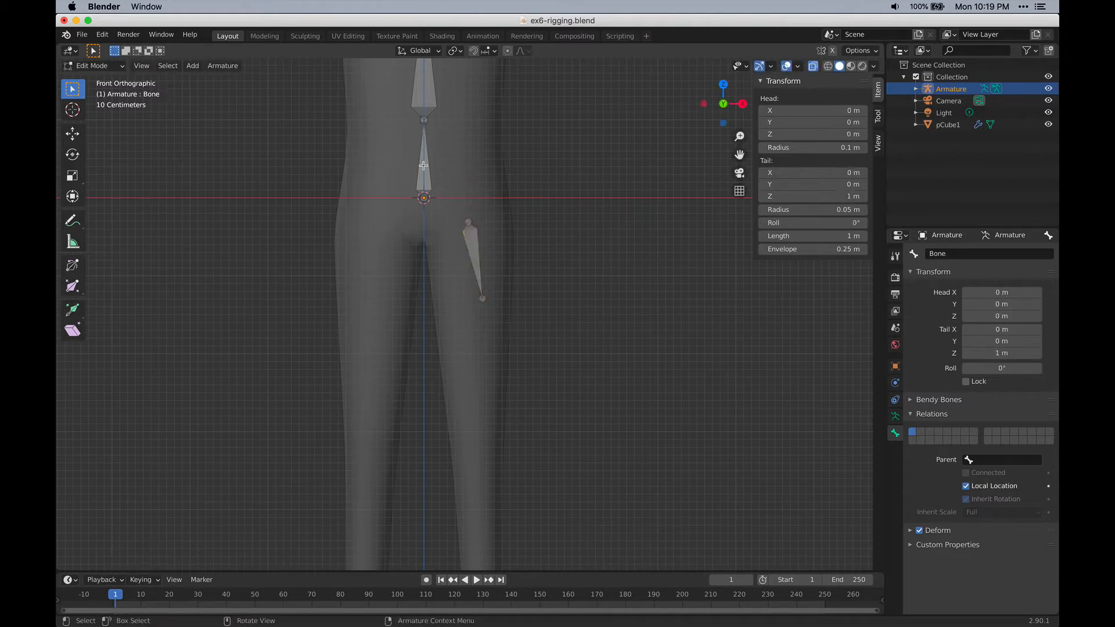
click(472, 240)
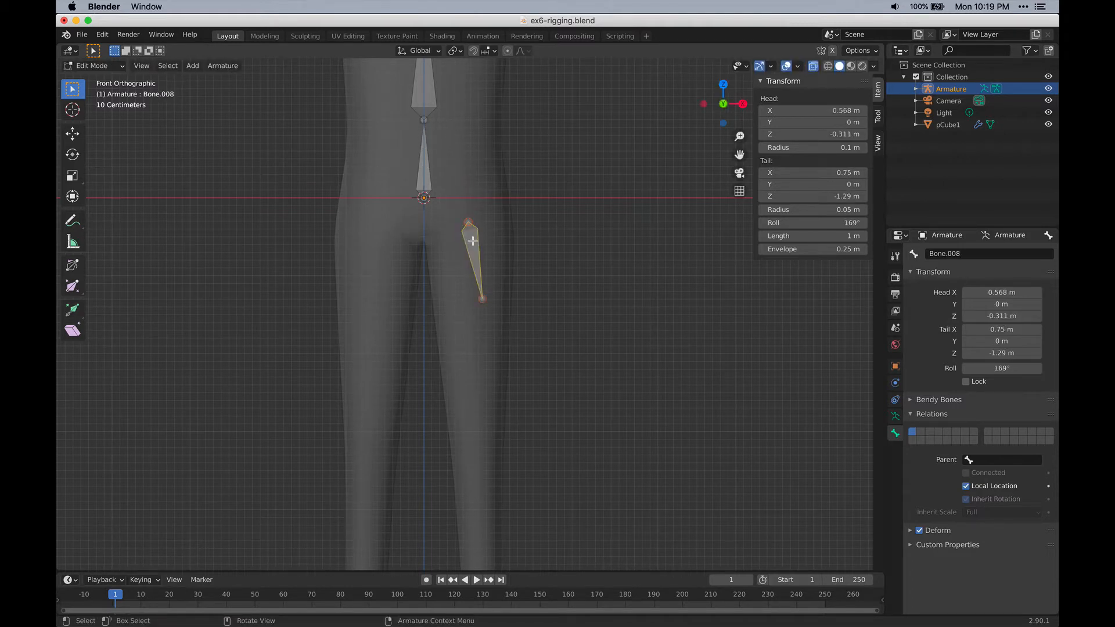
shift+click(423, 180)
shift+click(421, 179)
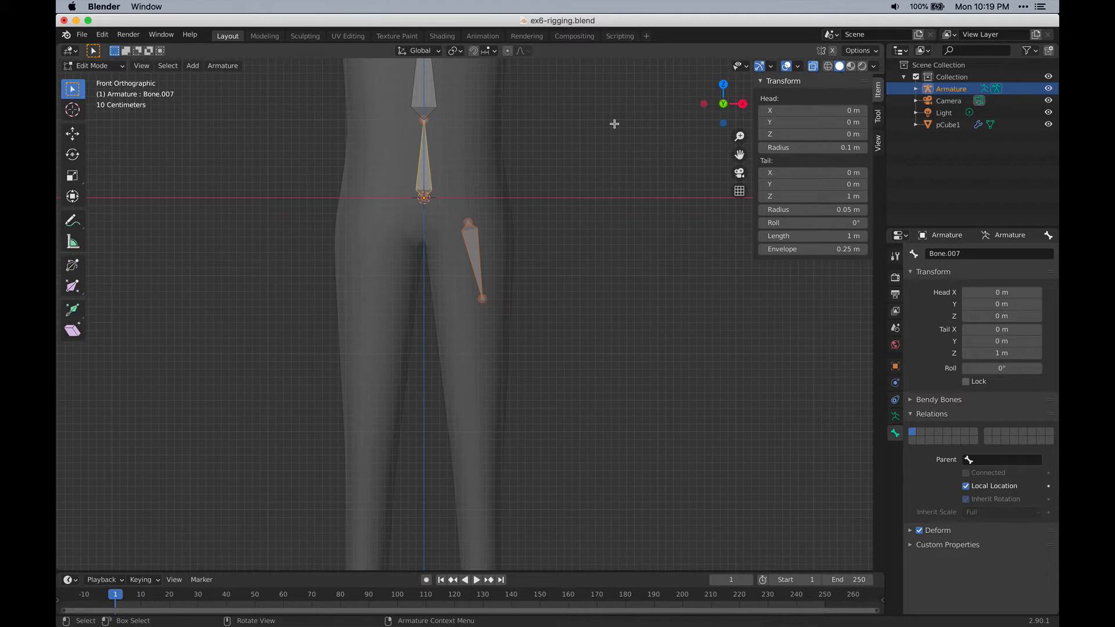
key(ctrl+p)
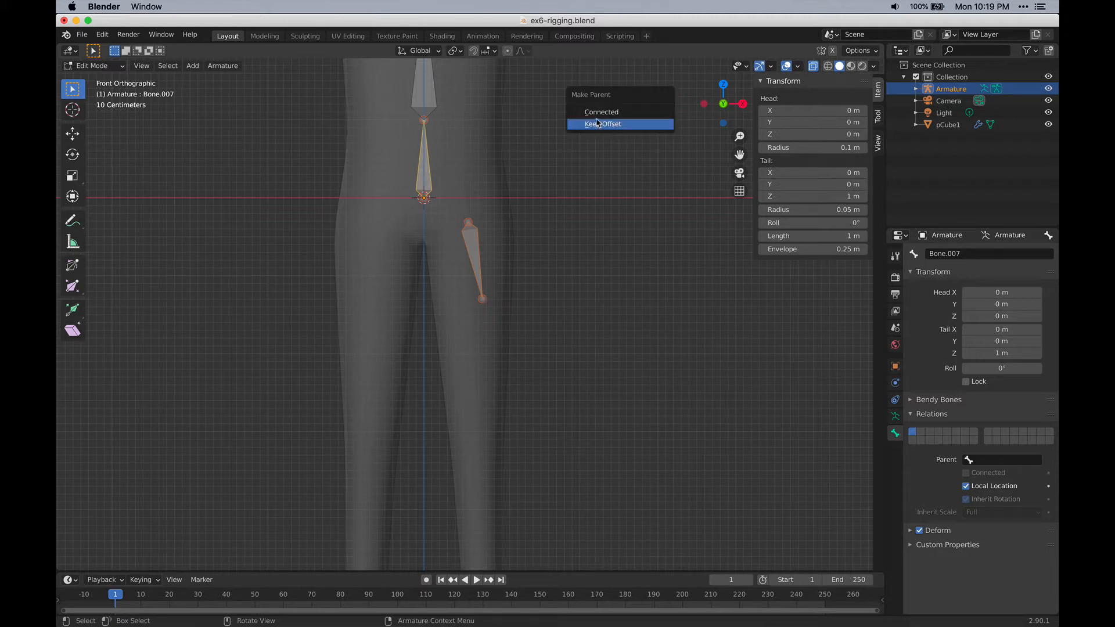
click(636, 125)
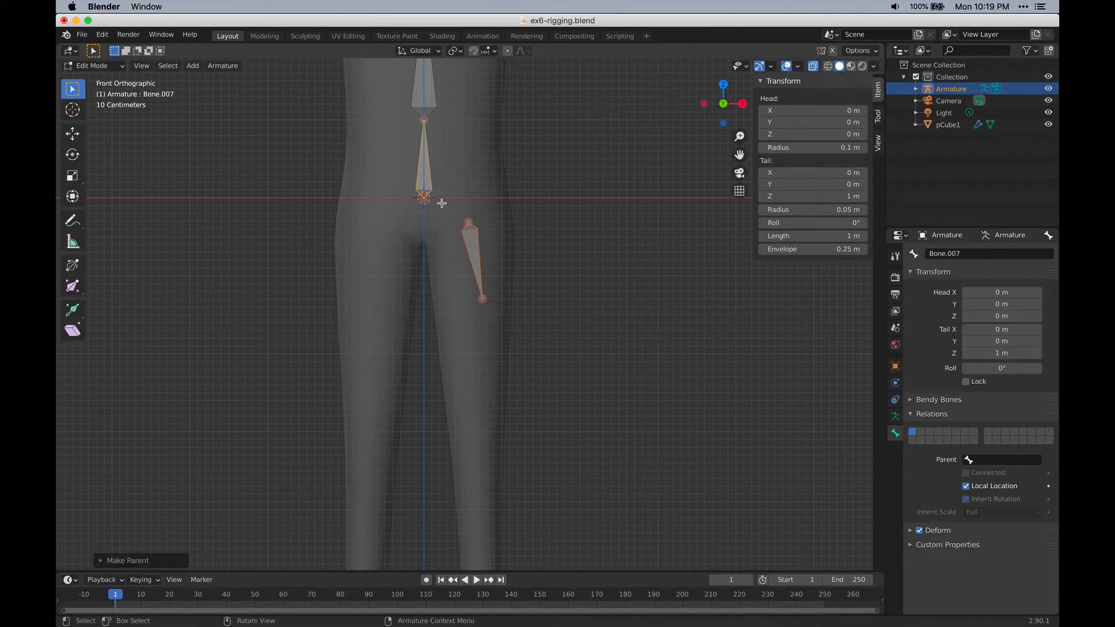
Move the thigh bone's tail down to the knee, at about X 0.67 m, Z -3.19 m.
scroll(461, 138, up, 5)
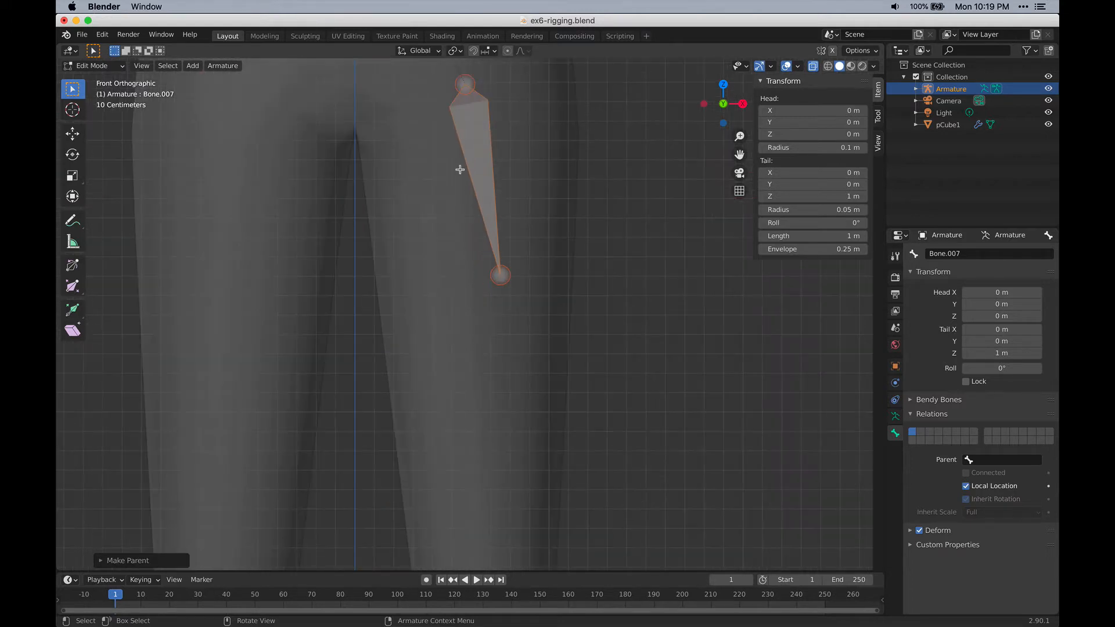
shift+middle_drag(551, 356, 551, 48)
scroll(528, 288, down, 4)
shift+middle_drag(531, 340, 512, 221)
click(469, 183)
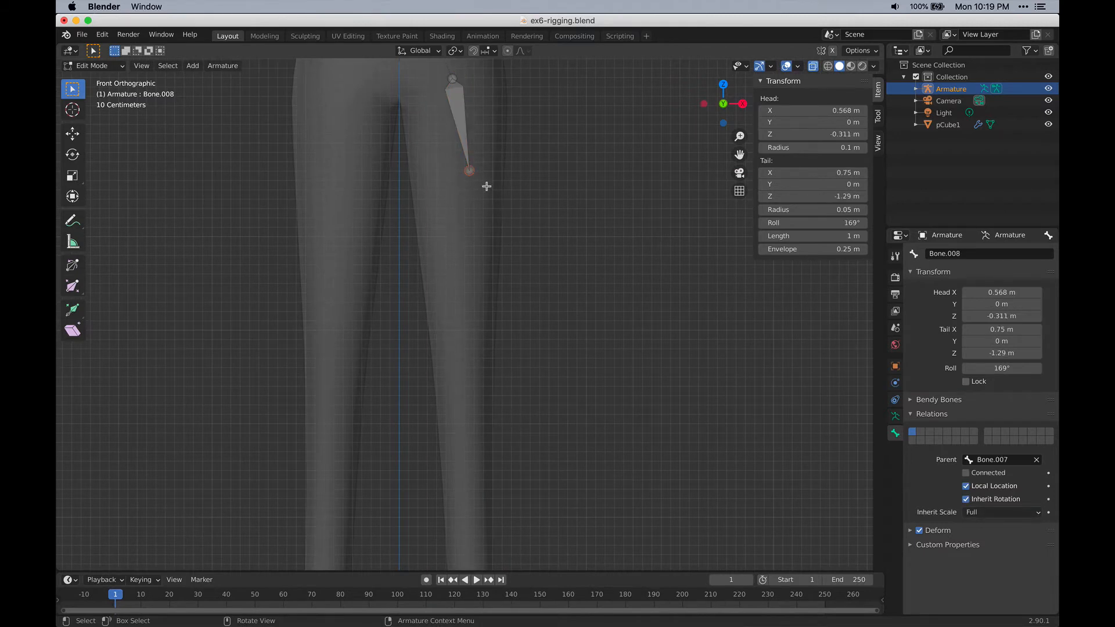
key(g)
click(472, 348)
Extrude a shin bone about 2.93 m long from the knee to the ankle, followed by a foot bone about 1.13 m long to the toes.
shift+middle_drag(527, 448, 535, 238)
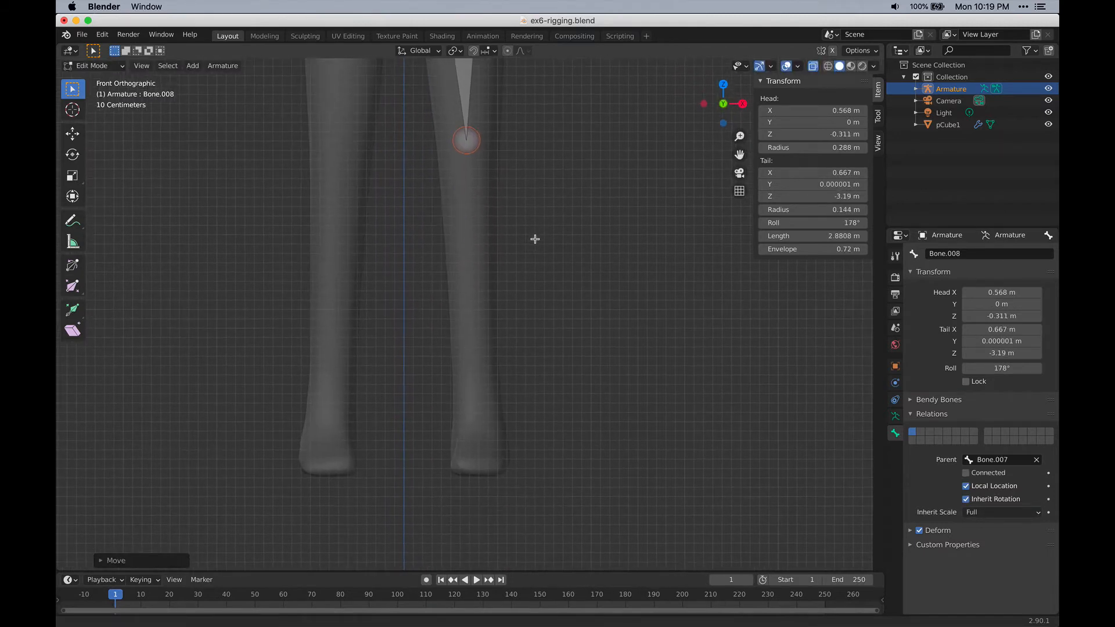
key(e)
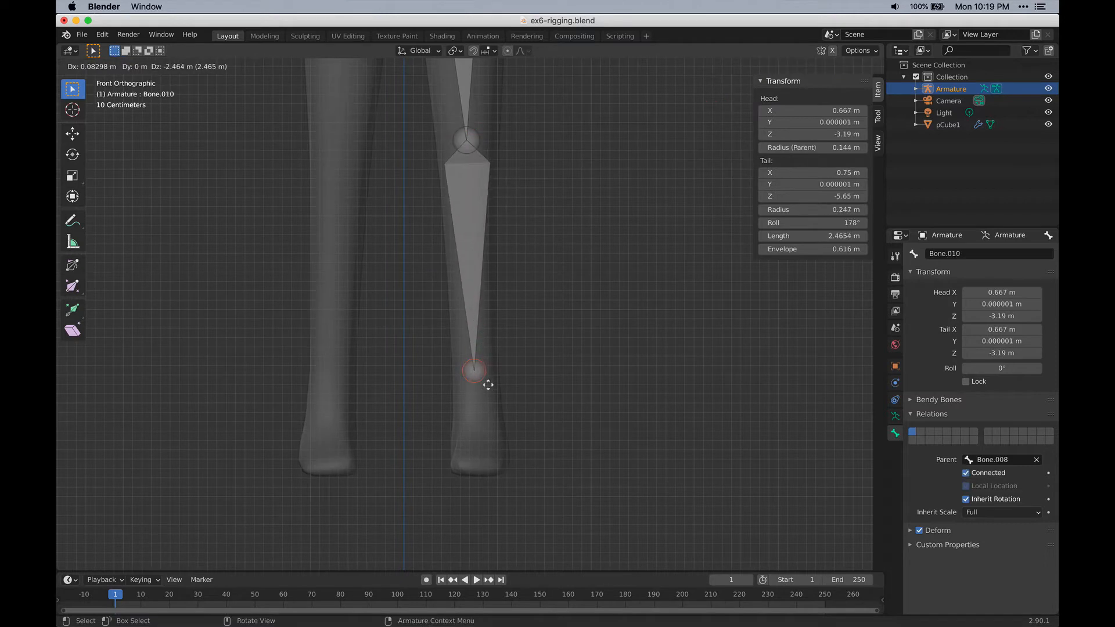
click(489, 433)
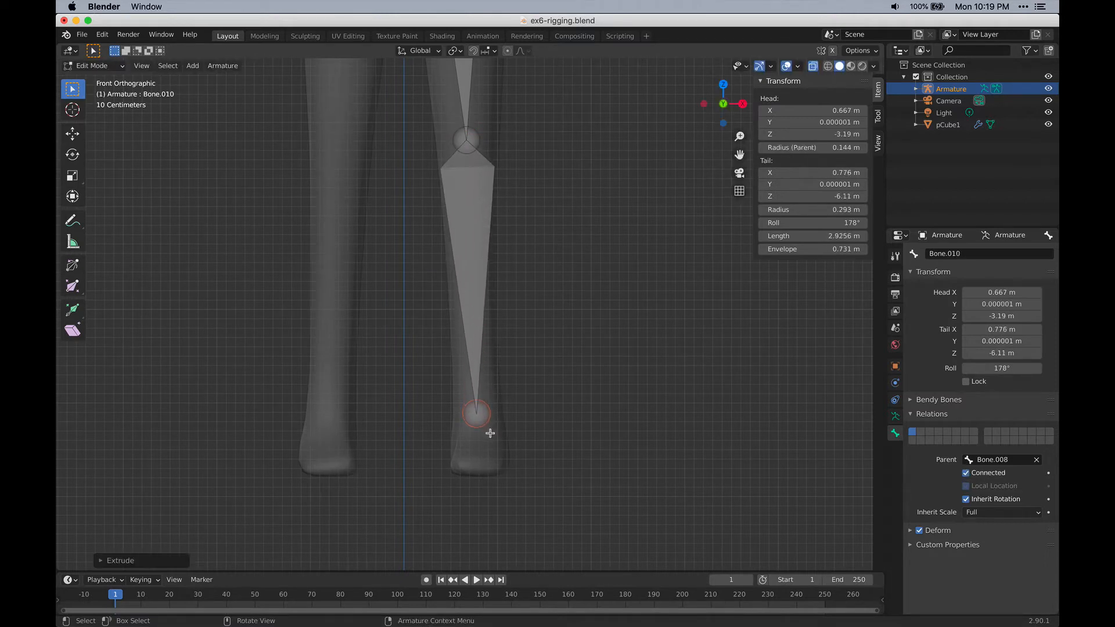
click(742, 103)
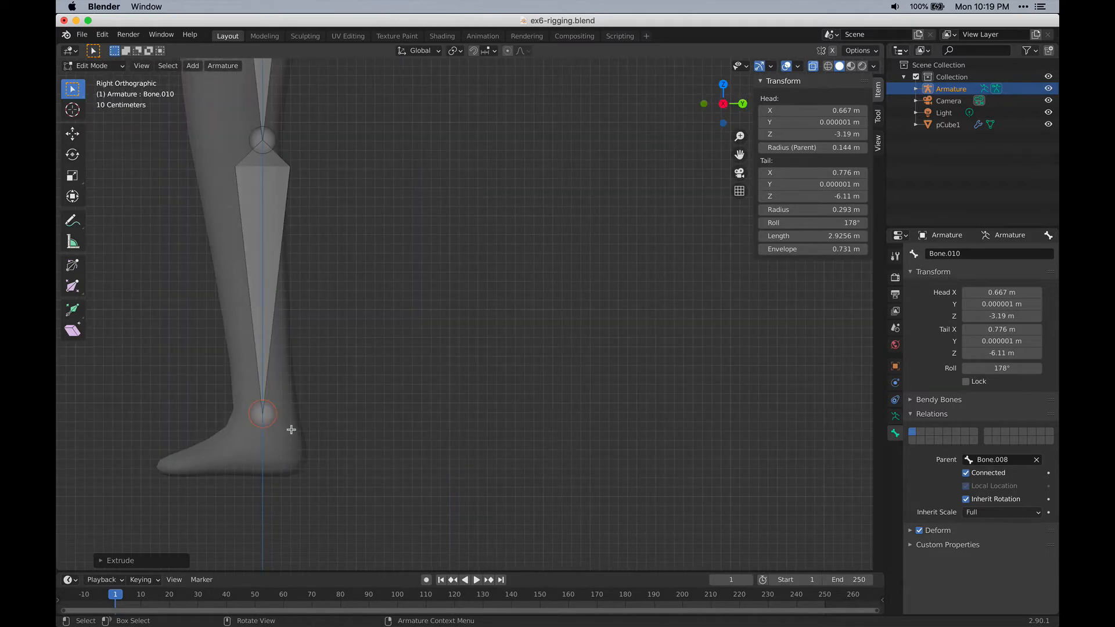
key(e)
click(173, 482)
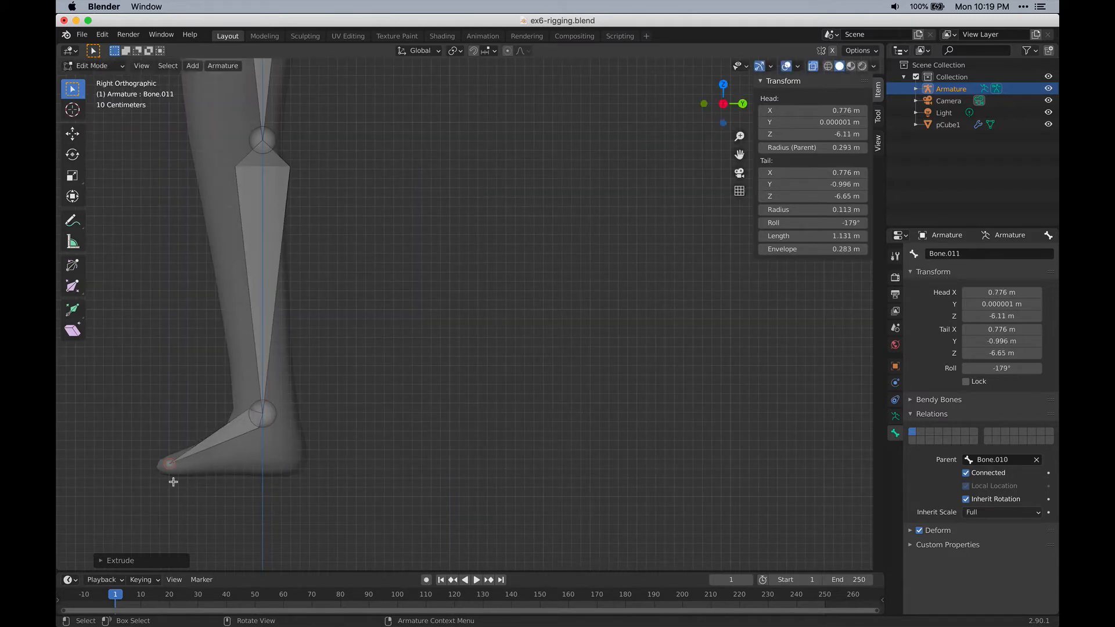
Shift the ankle joint down and toward the heel, to about Y 0.1 m, Z -6.35 m.
click(281, 411)
key(g)
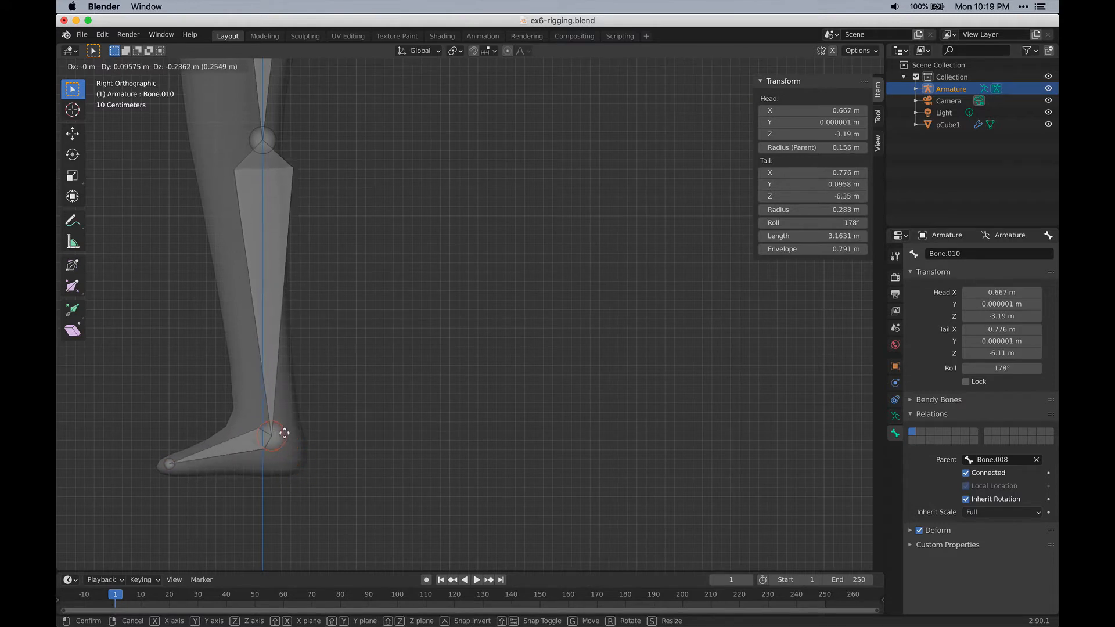
click(283, 431)
Move the knee joint toward the front of the leg, to about Y -0.66 m, Z -2.97 m.
shift+middle_drag(334, 320, 496, 602)
shift+middle_drag(540, 431, 579, 313)
shift+middle_drag(551, 384, 566, 287)
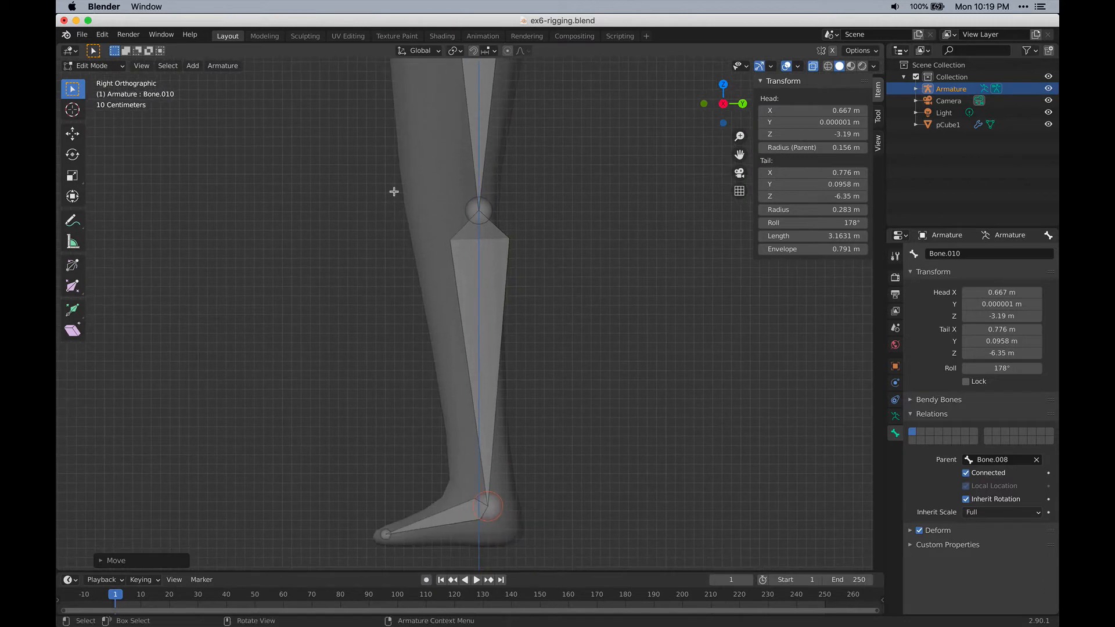
click(482, 206)
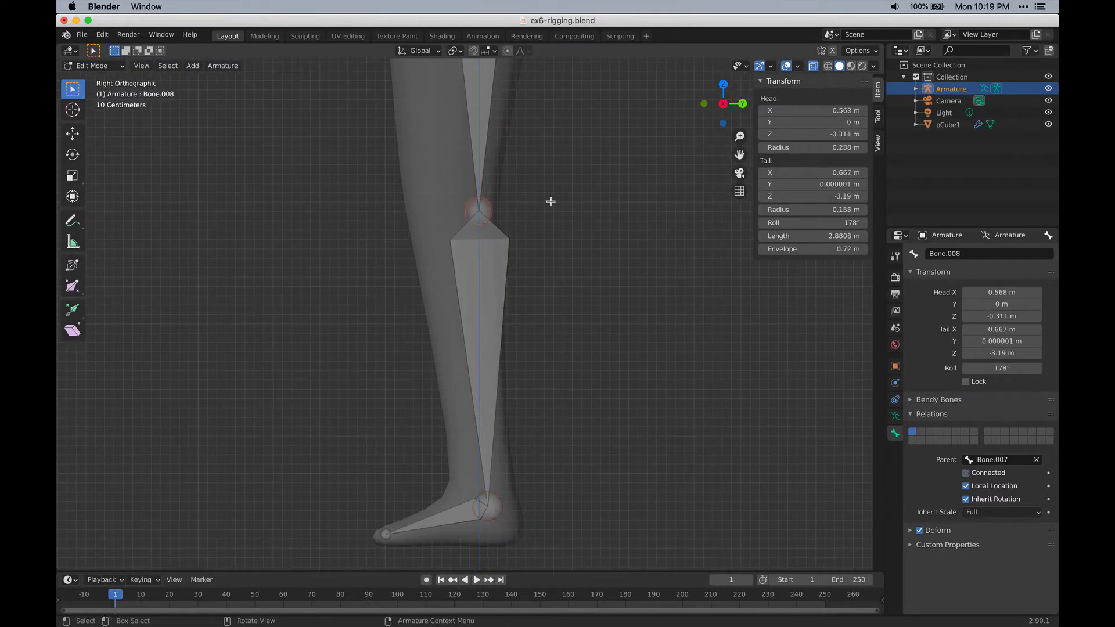
key(g)
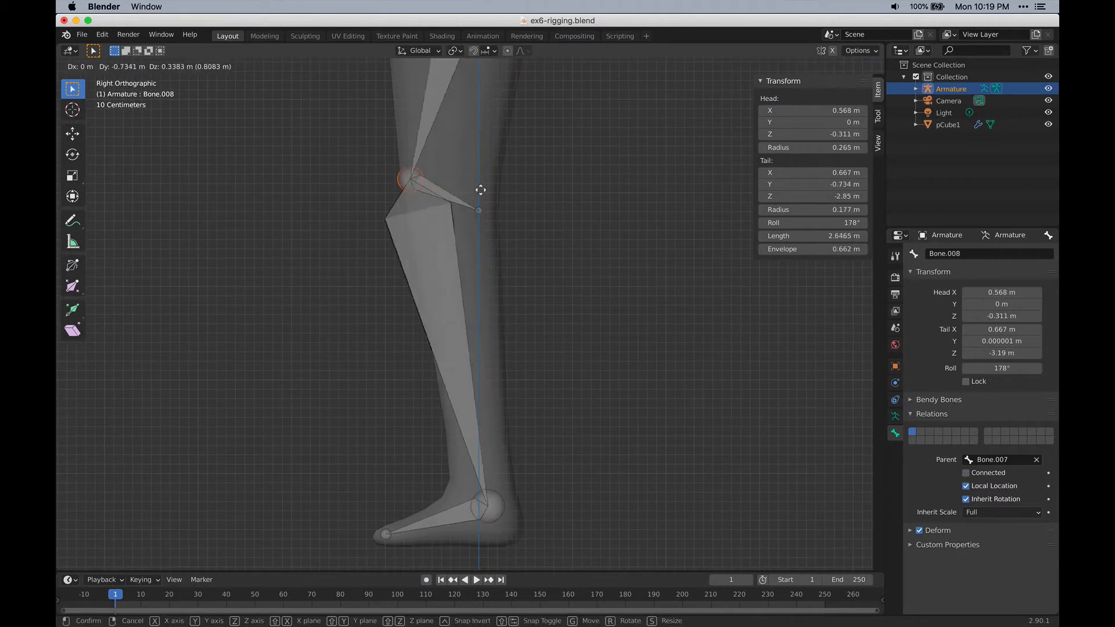
click(501, 211)
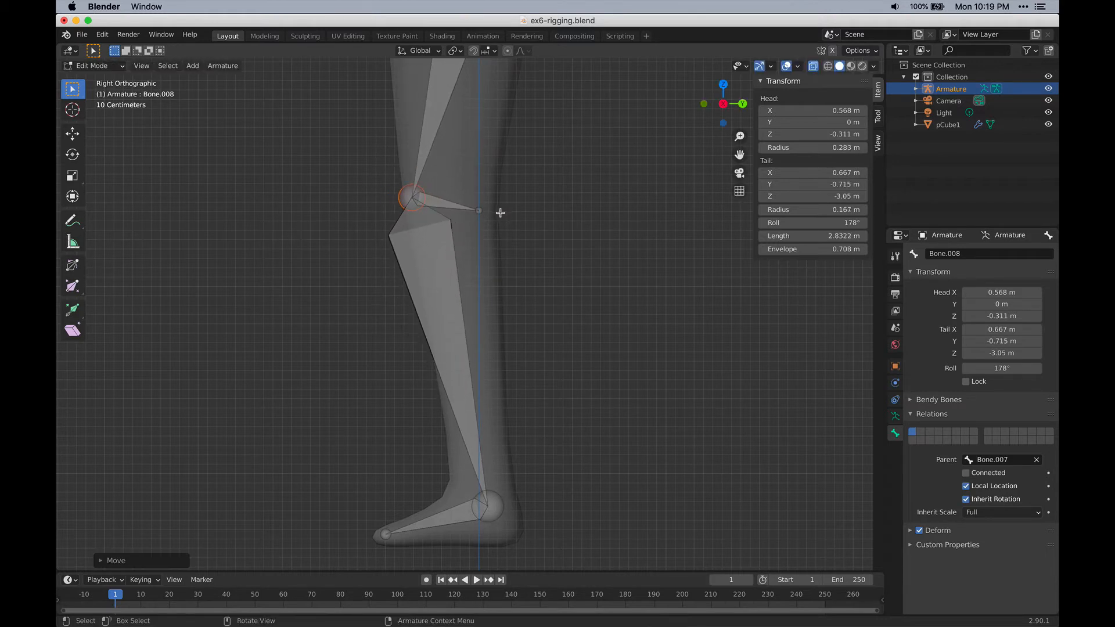
key(ctrl+z)
key(g)
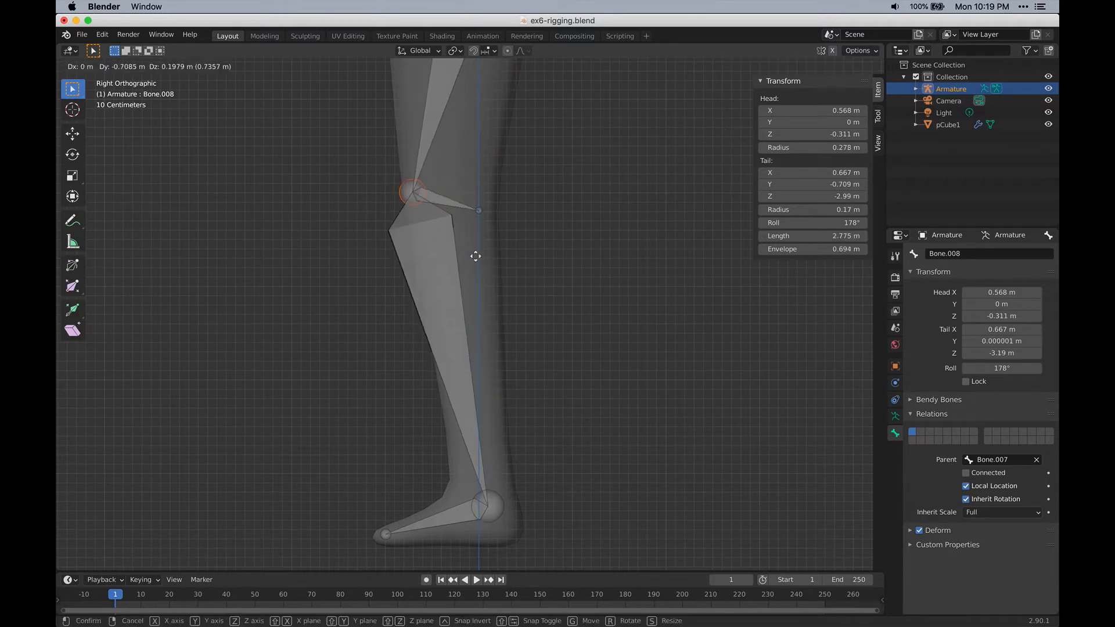
click(483, 261)
Delete the short stray bone running backward from the knee joint.
click(451, 199)
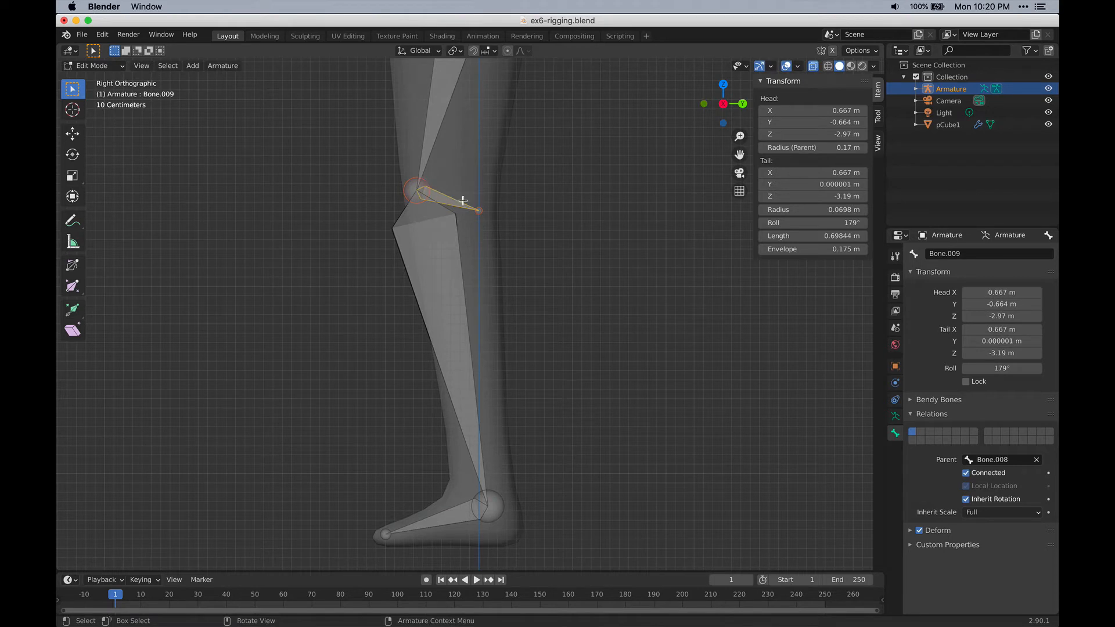
key(x)
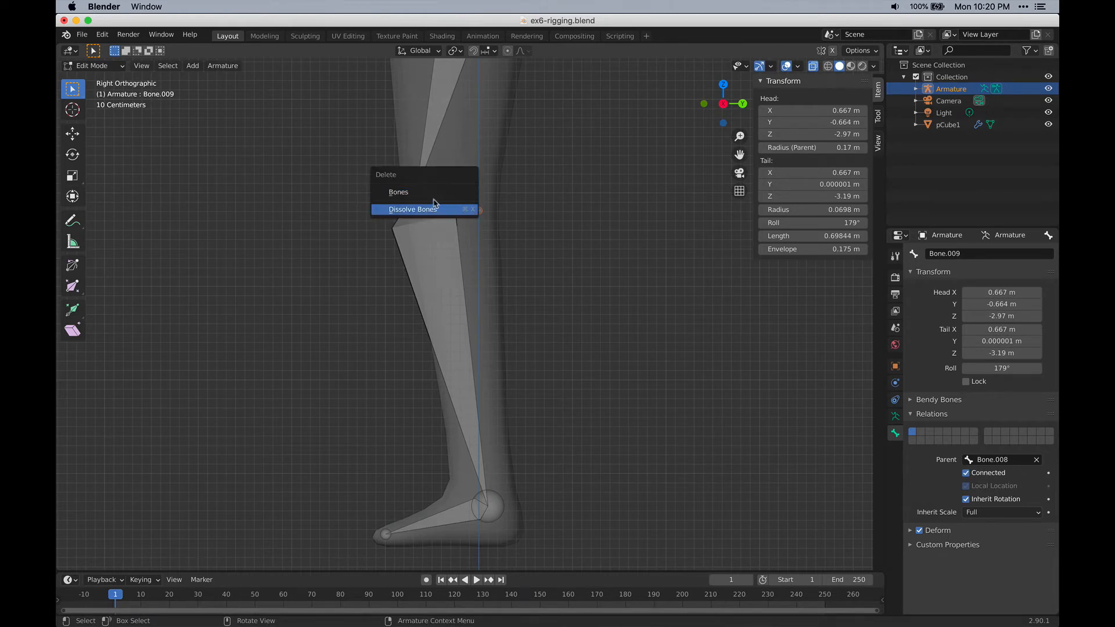
click(406, 193)
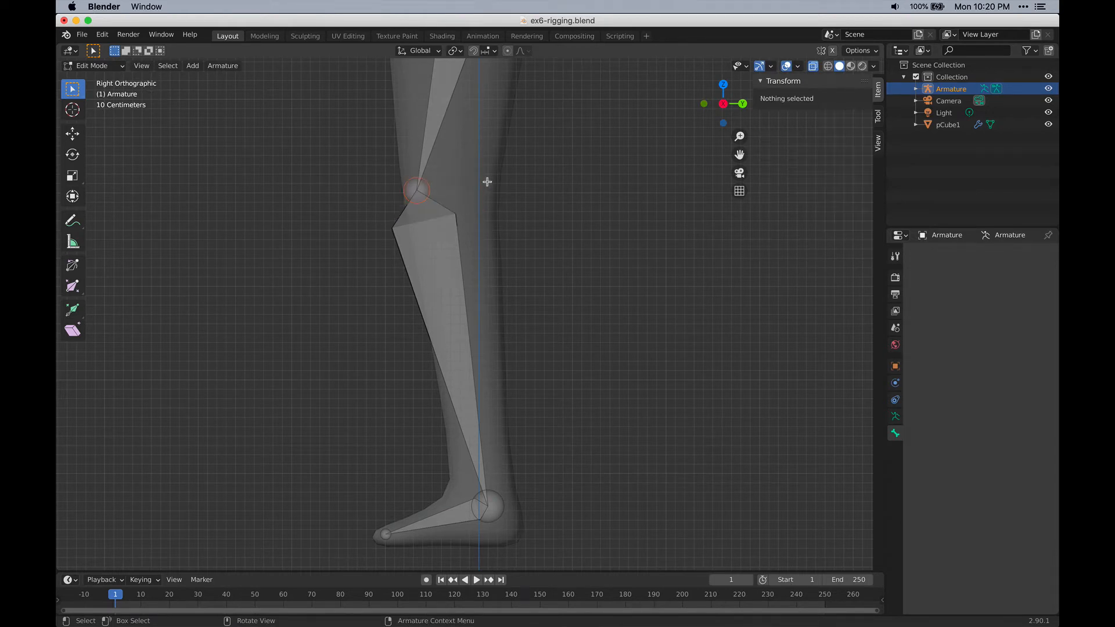
Move the thigh bone's head down and slightly backward, to about Y 0.09 m, Z -0.46 m.
shift+scroll(487, 181, up, 10)
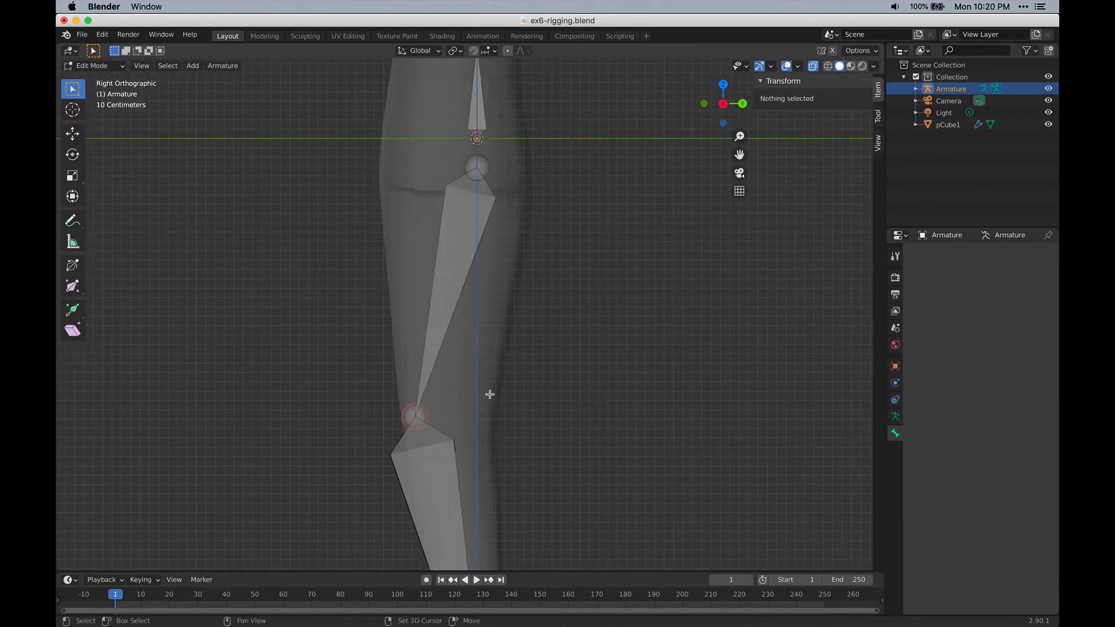
shift+middle_drag(457, 480, 488, 320)
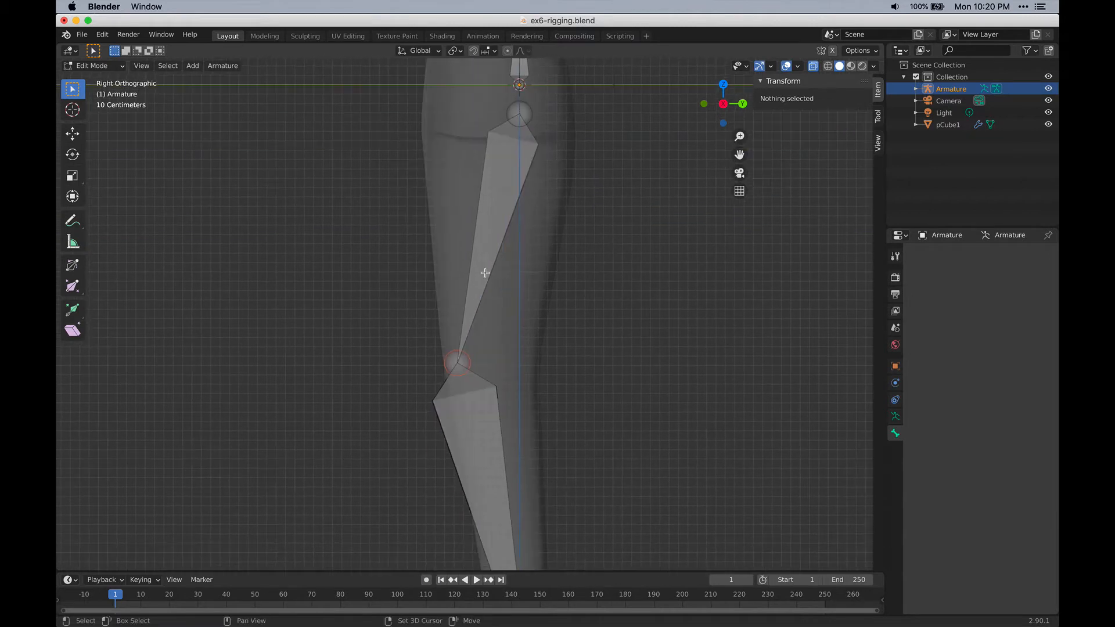
click(485, 323)
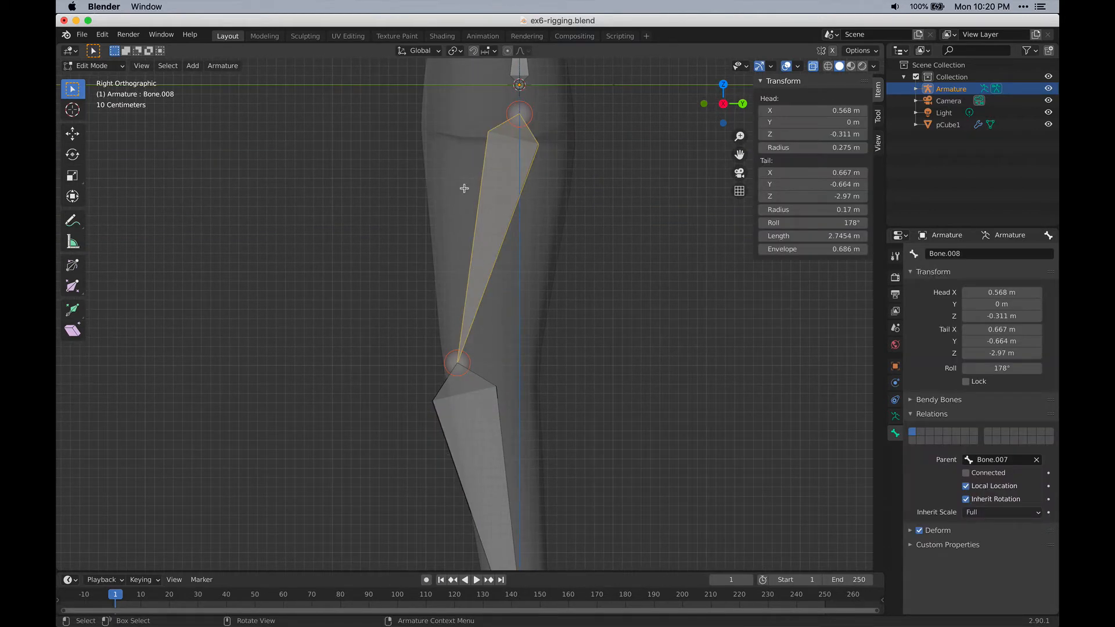
key(g)
key(Escape)
shift+scroll(492, 384, up, 10)
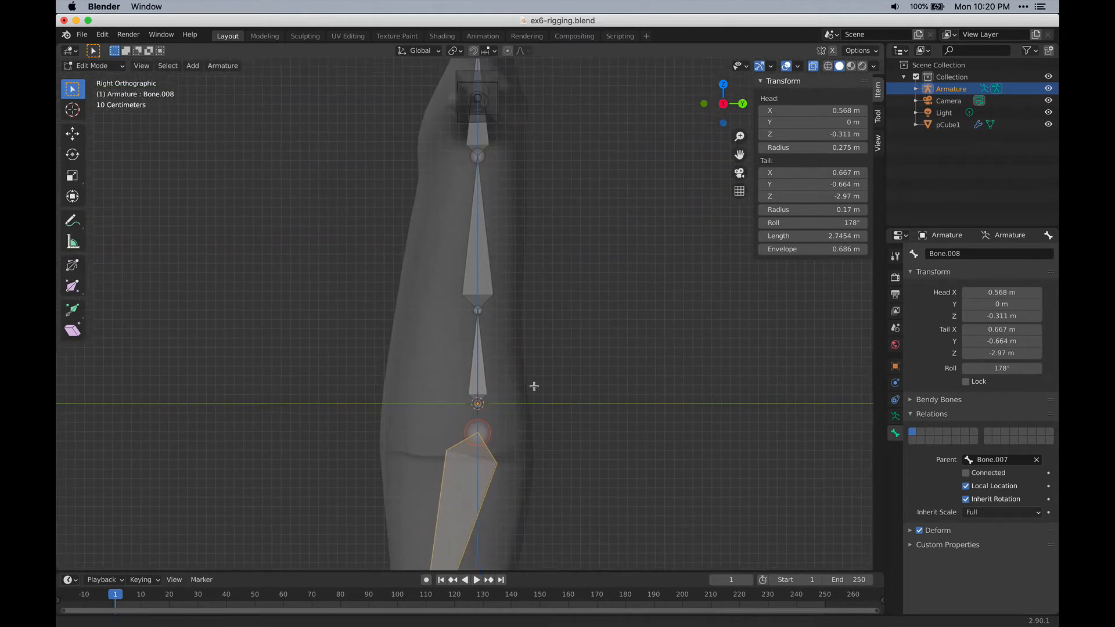
shift+middle_drag(534, 468, 548, 261)
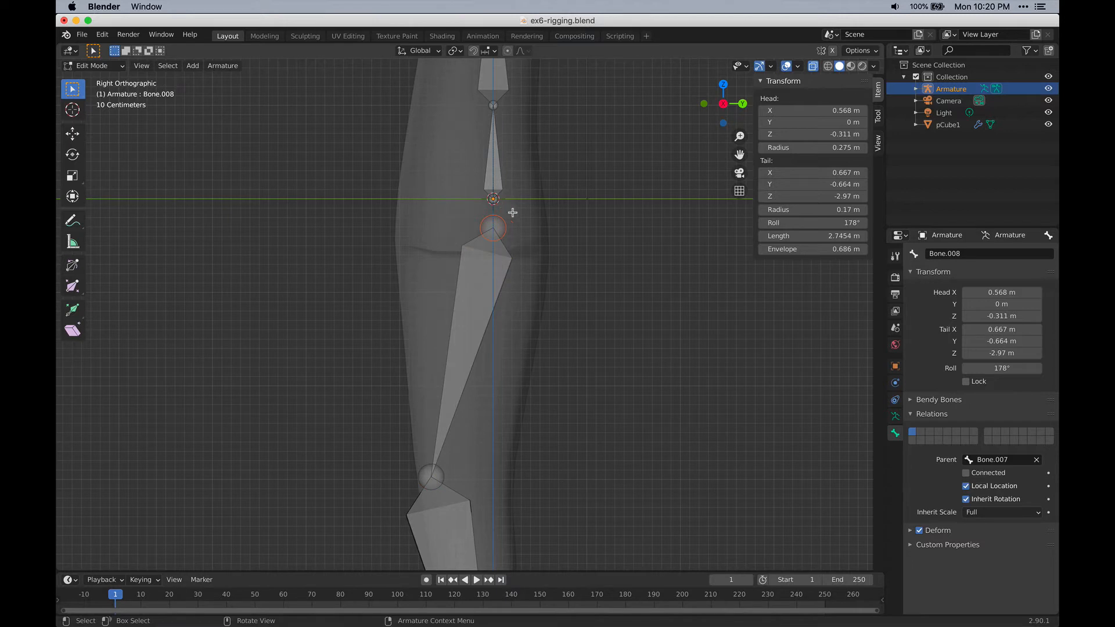
key(g)
click(514, 228)
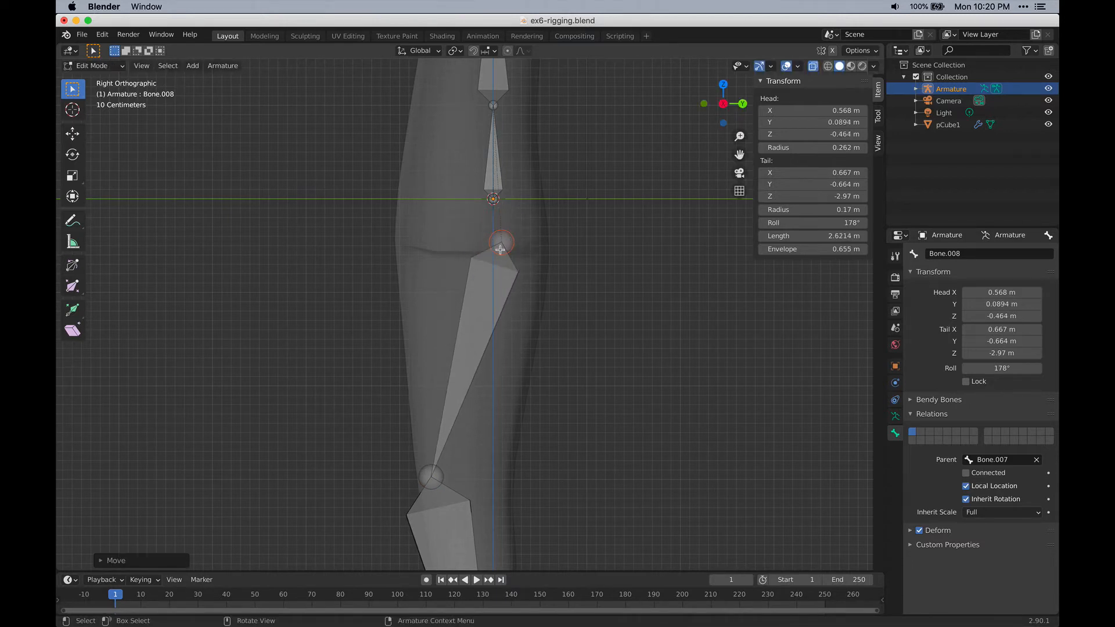
Pull the tail of the duplicate hip bone at the origin away from the spine and delete that bone.
shift+middle_drag(537, 195, 517, 337)
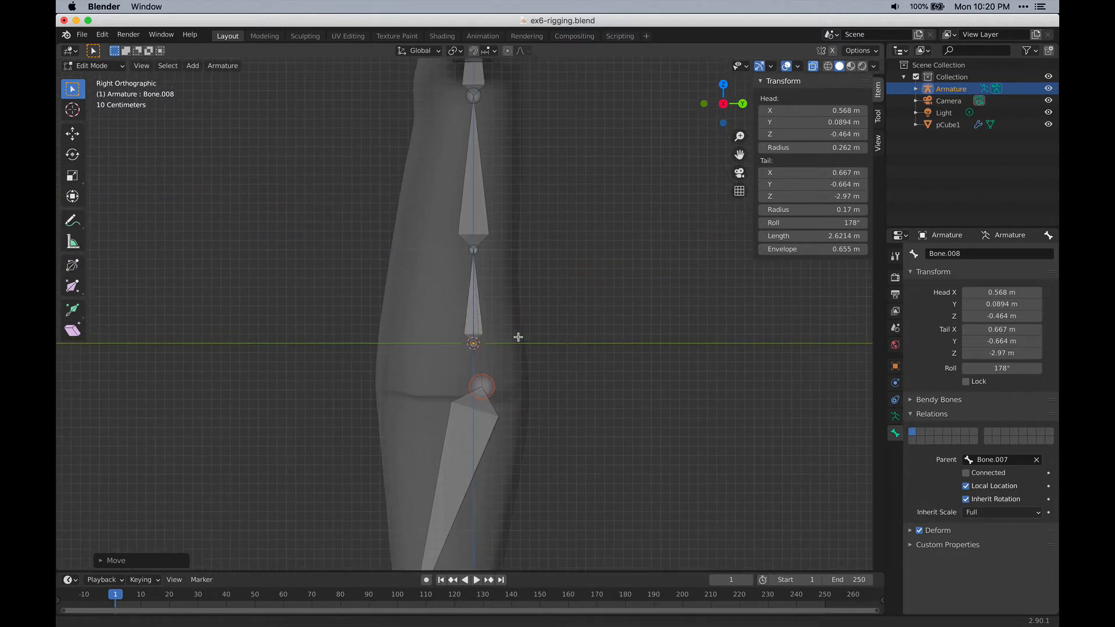
click(477, 250)
shift+middle_drag(545, 266, 526, 346)
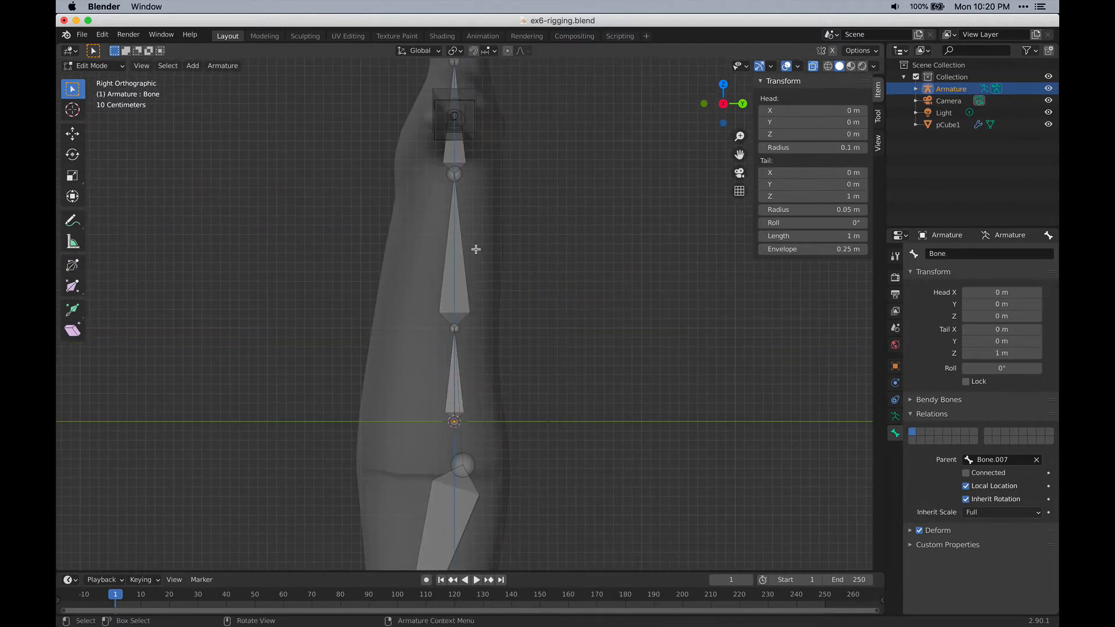
click(454, 328)
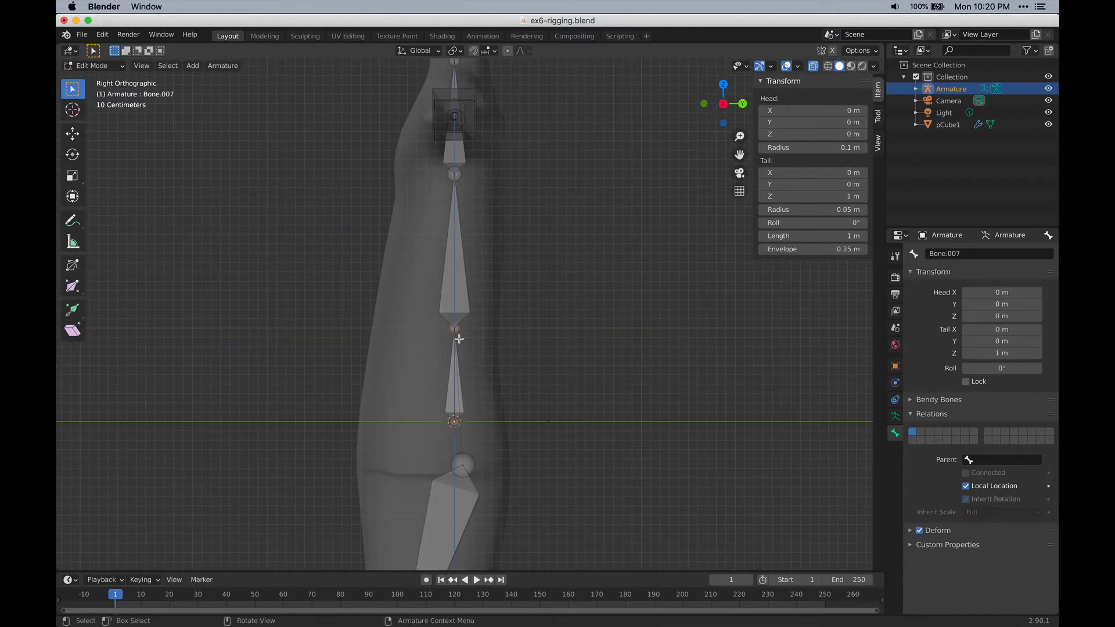
key(g)
click(531, 366)
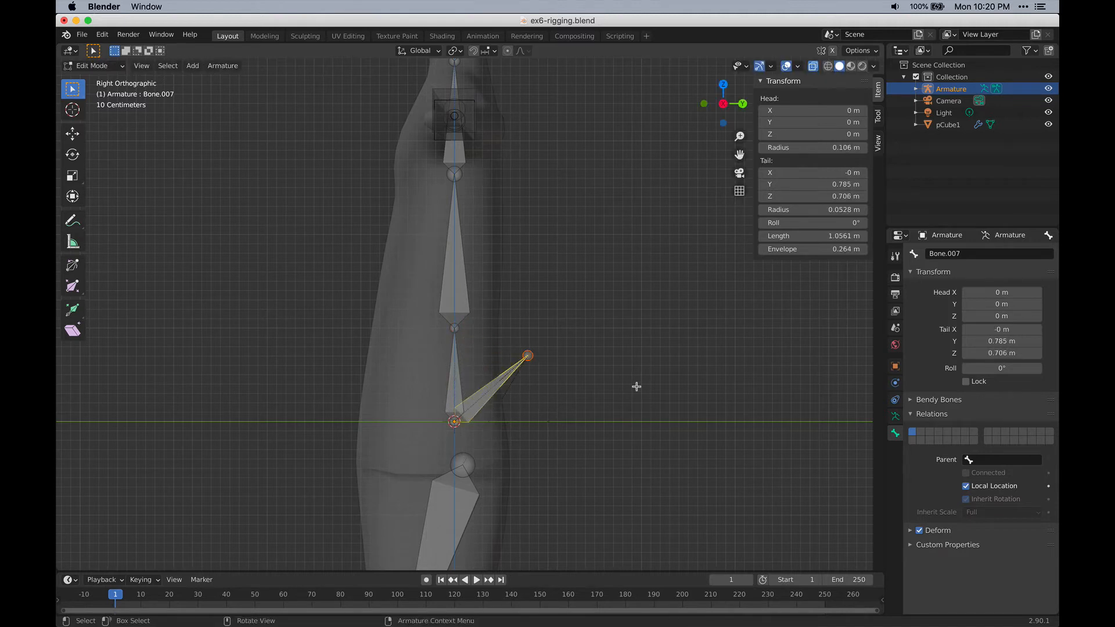
key(x)
click(568, 405)
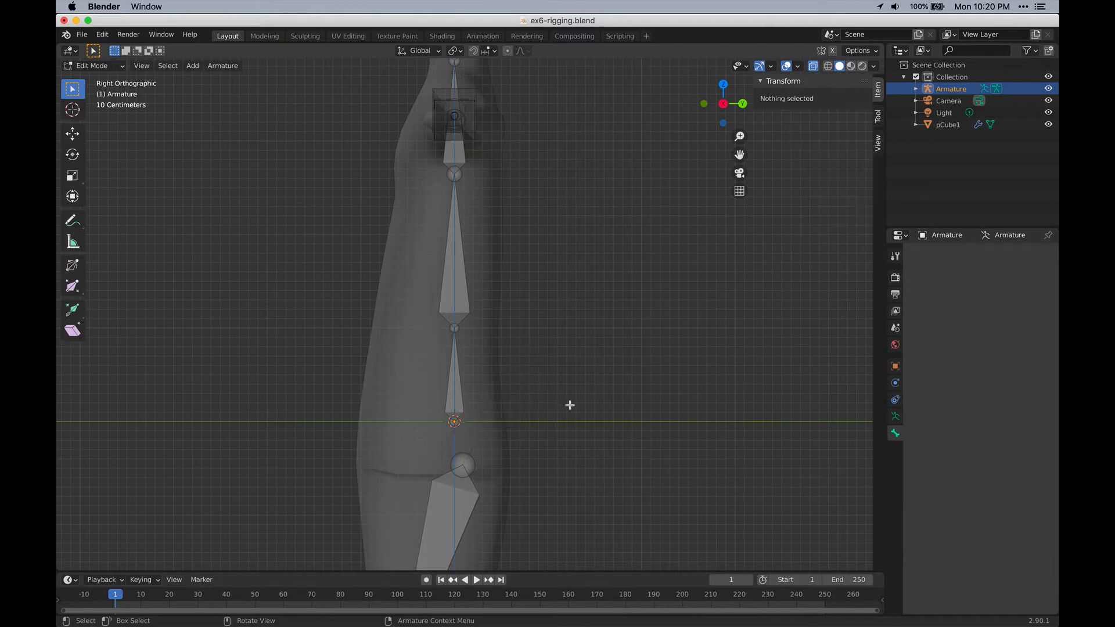
Parent the thigh bone to the hip bone at the base of the spine using Keep Offset.
middle_drag(463, 429, 465, 463)
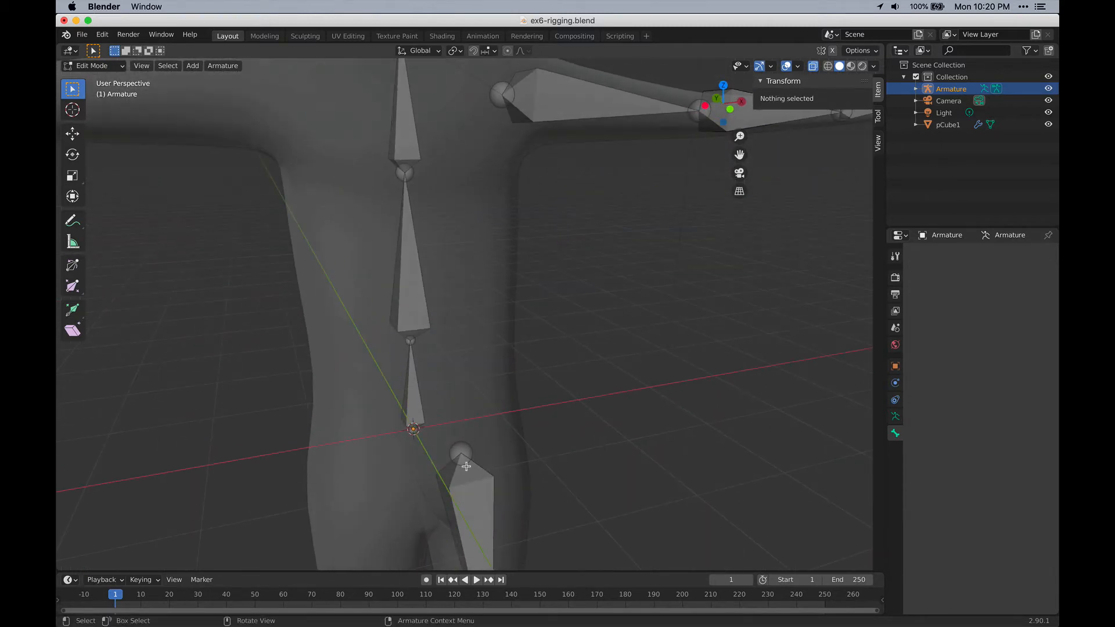
click(464, 464)
click(414, 393)
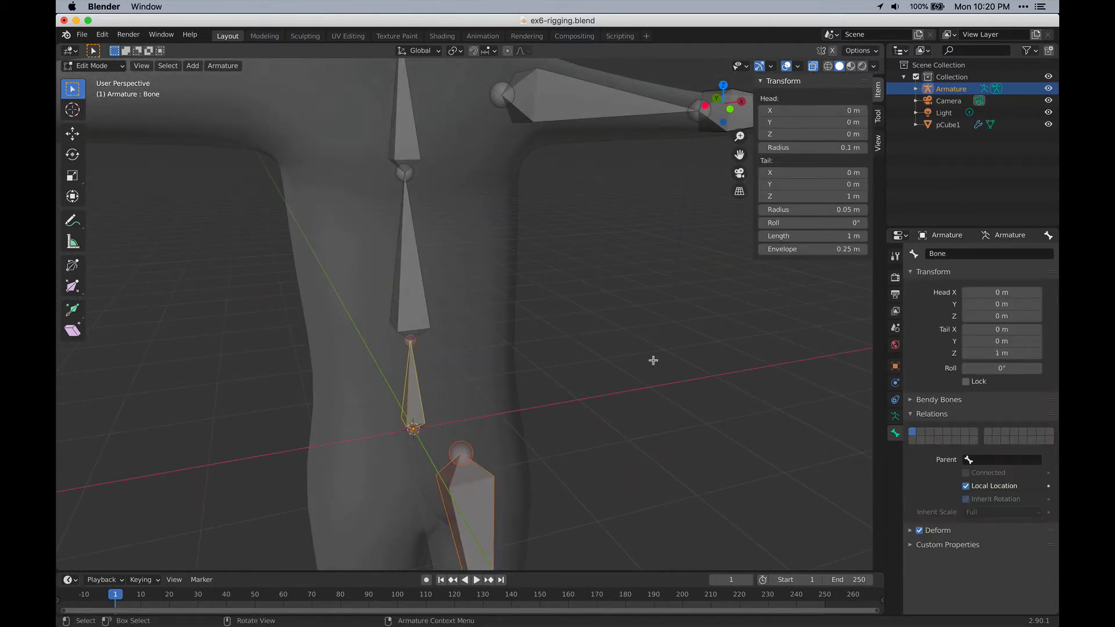
key(ctrl+p)
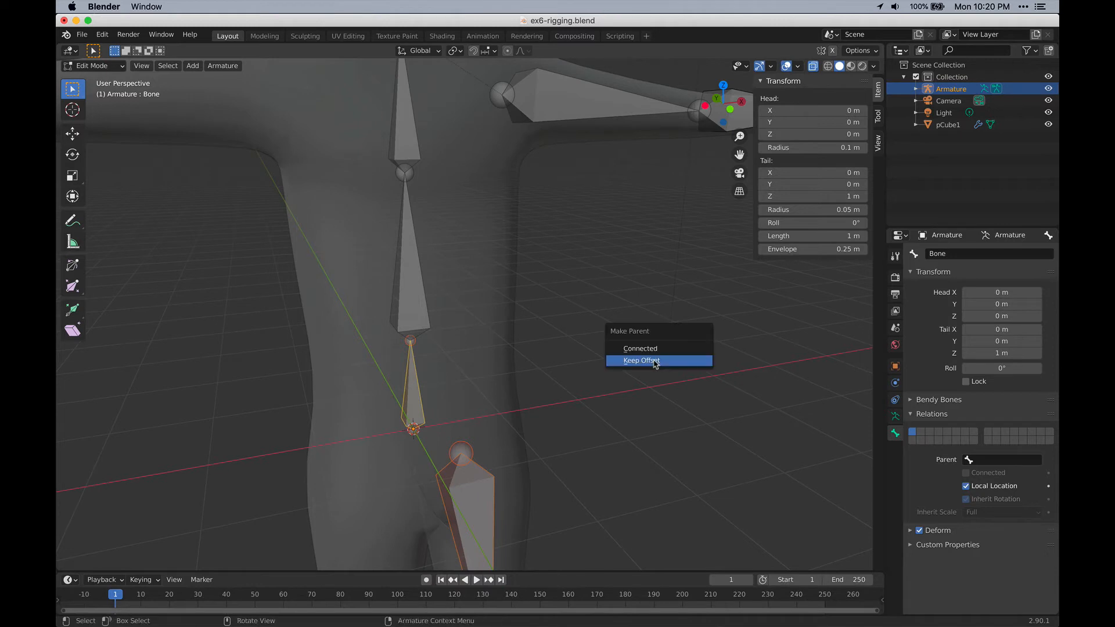
click(658, 361)
Move the two lowest spine joints backward, the lower to about Y 0.26 m and the upper to about Y 0.39 m.
middle_drag(552, 420, 468, 408)
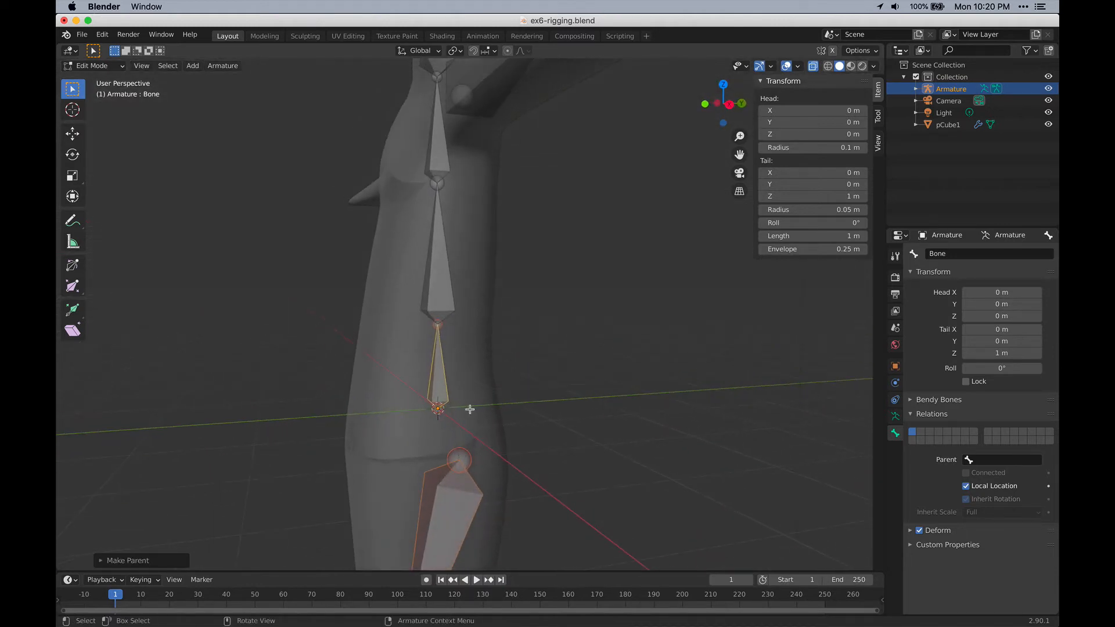
click(456, 325)
middle_drag(455, 325, 553, 339)
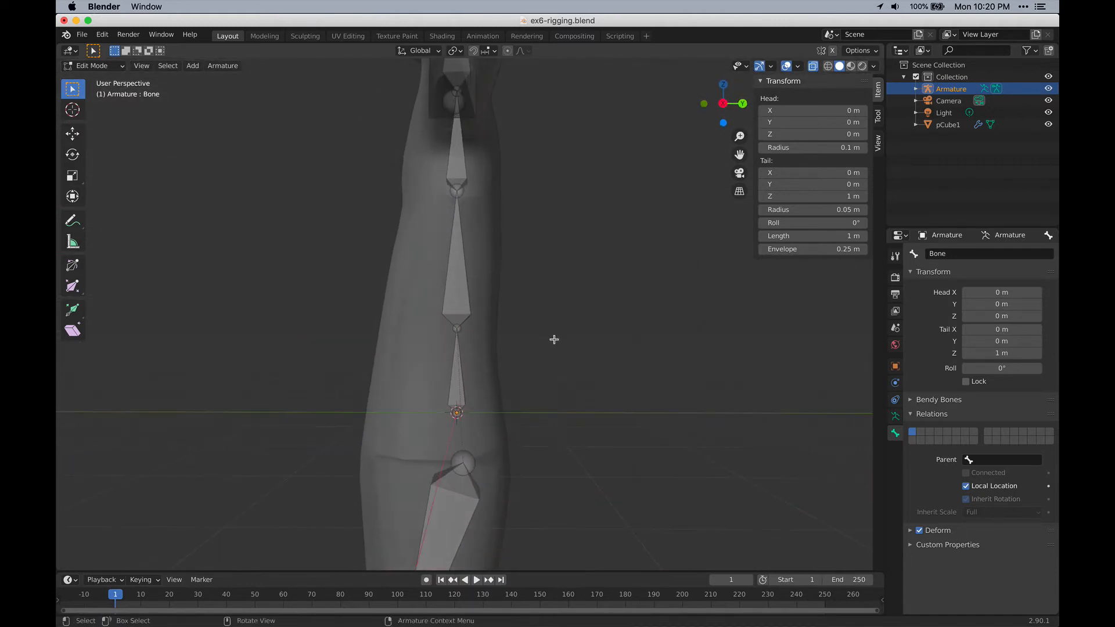
click(72, 134)
click(456, 328)
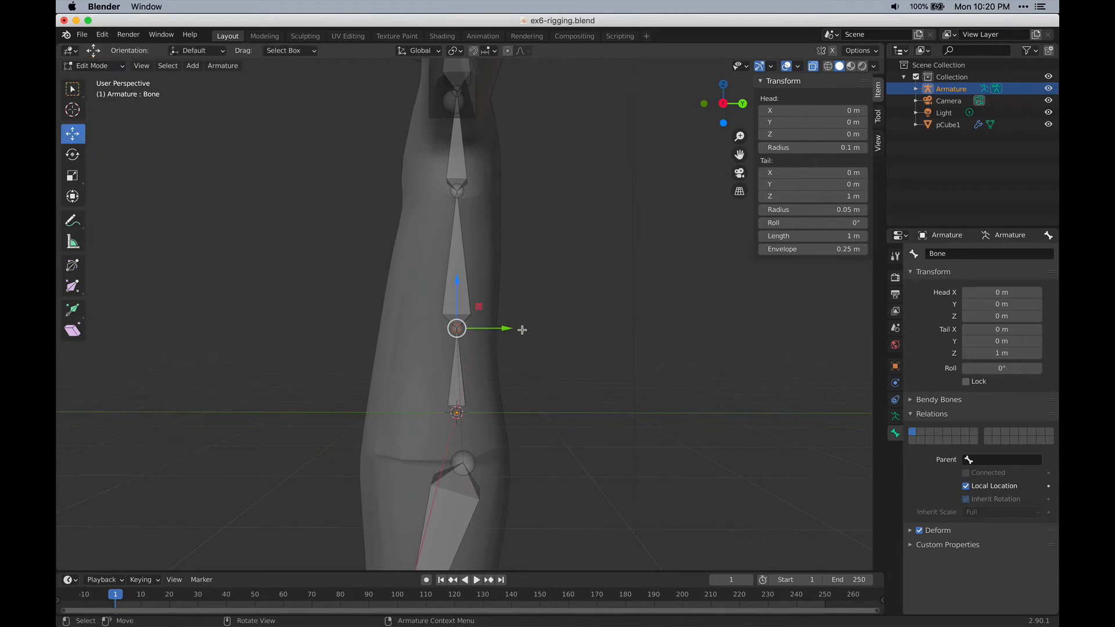
drag(510, 327, 533, 326)
click(459, 191)
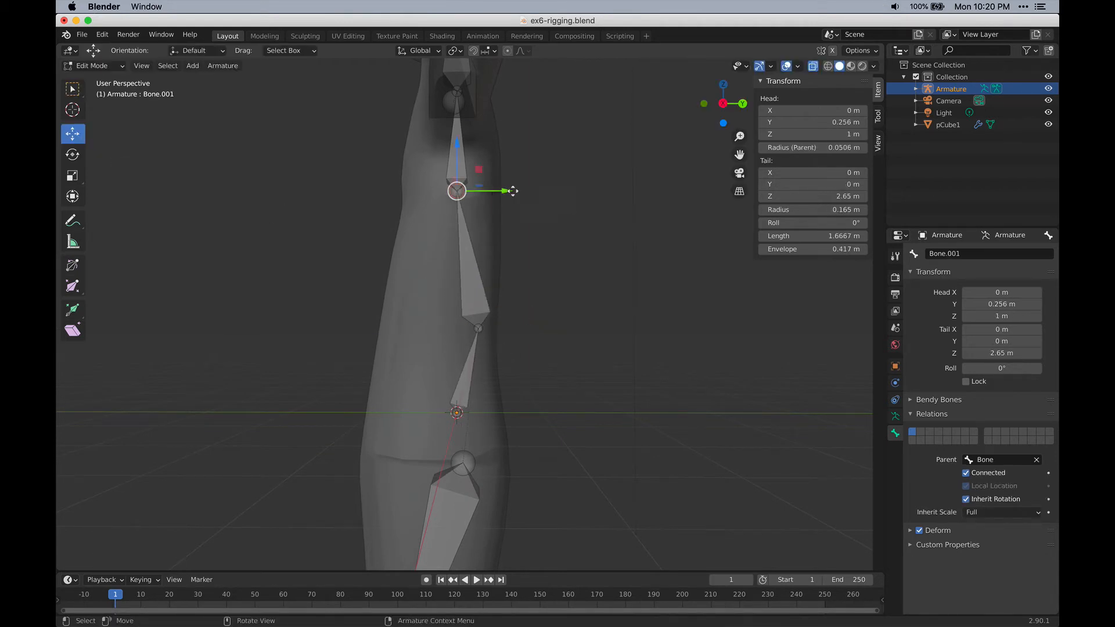
drag(513, 190, 542, 189)
Disconnect the head bone from its parent and raise the whole bone so its base sits at about Z 4.48 m.
middle_drag(541, 190, 460, 202)
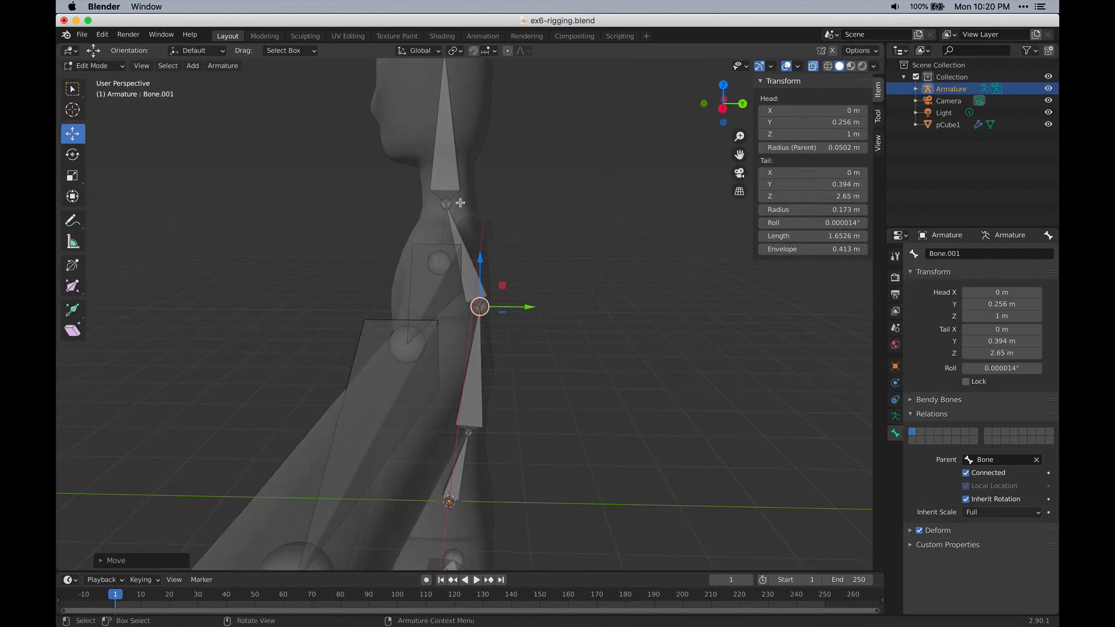
click(447, 203)
middle_drag(572, 229, 562, 307)
click(446, 256)
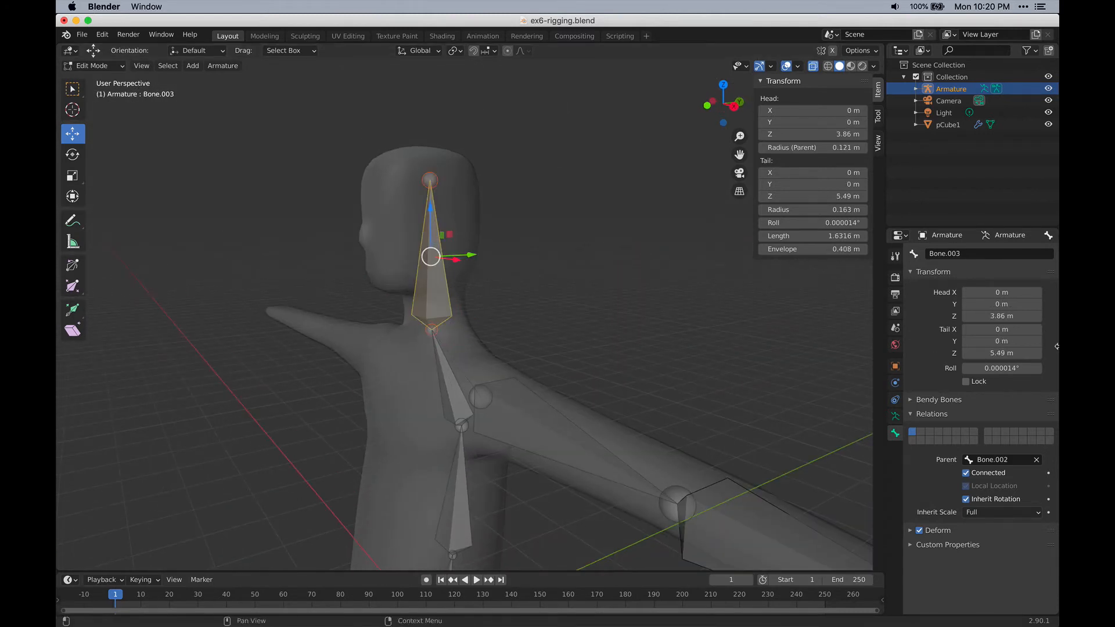
click(966, 474)
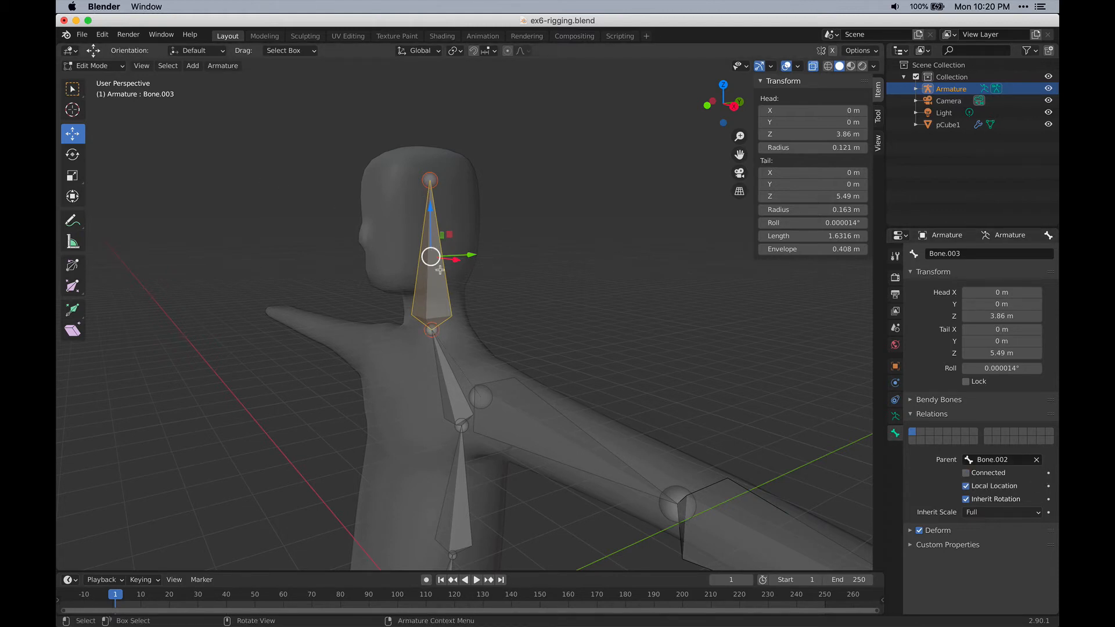
drag(430, 203, 432, 146)
Move the head bone's tip down and forward into the skull, to about Y -0.30 m, Z 5.59 m.
click(429, 120)
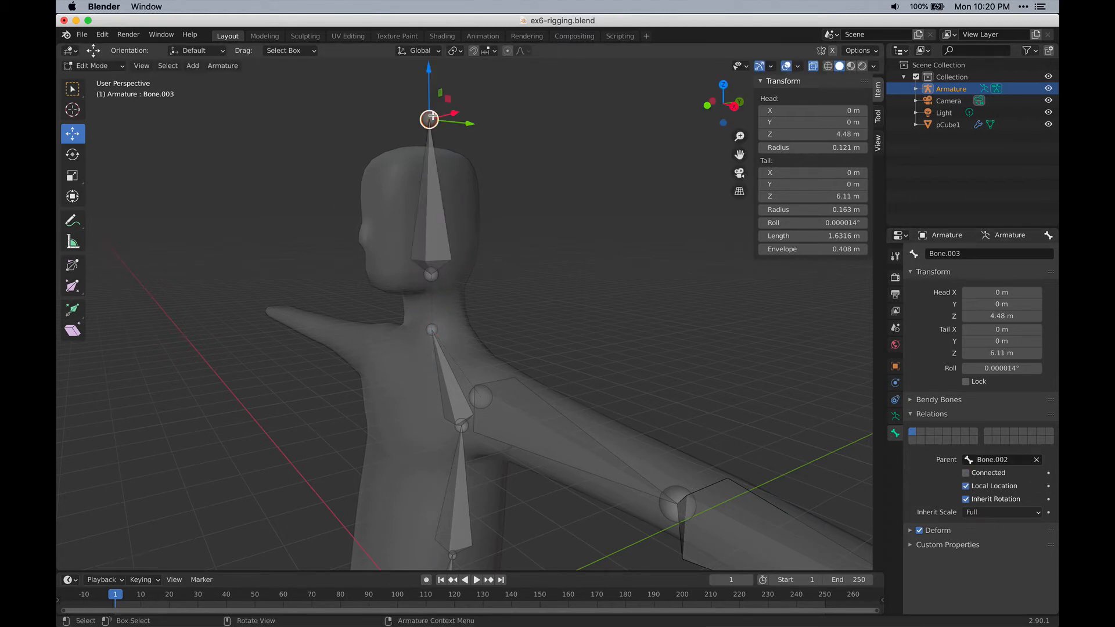
drag(427, 74, 431, 128)
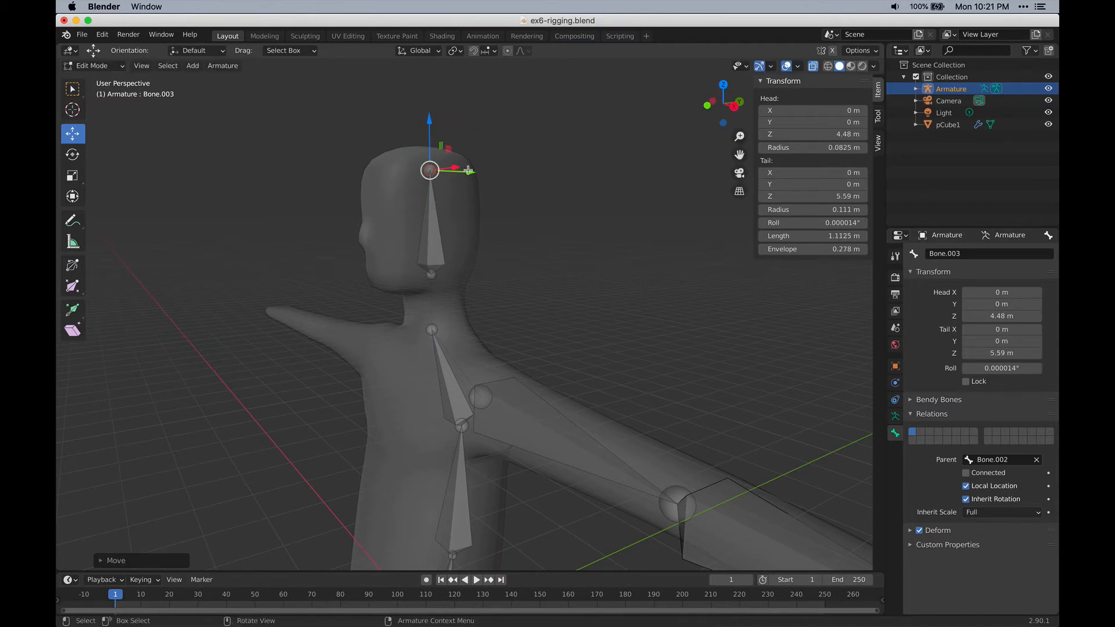
middle_drag(552, 193, 495, 211)
drag(476, 159, 450, 164)
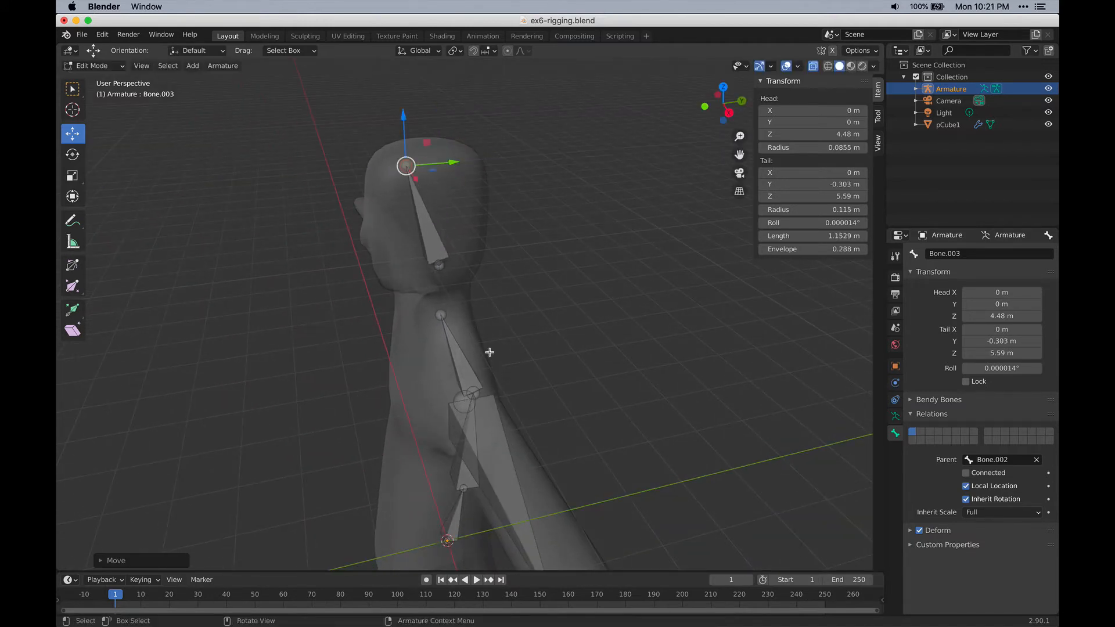
Move the head bone's base backward and slightly down, to about Y 0.23 m, Z 4.4 m.
middle_drag(490, 351, 447, 318)
click(446, 267)
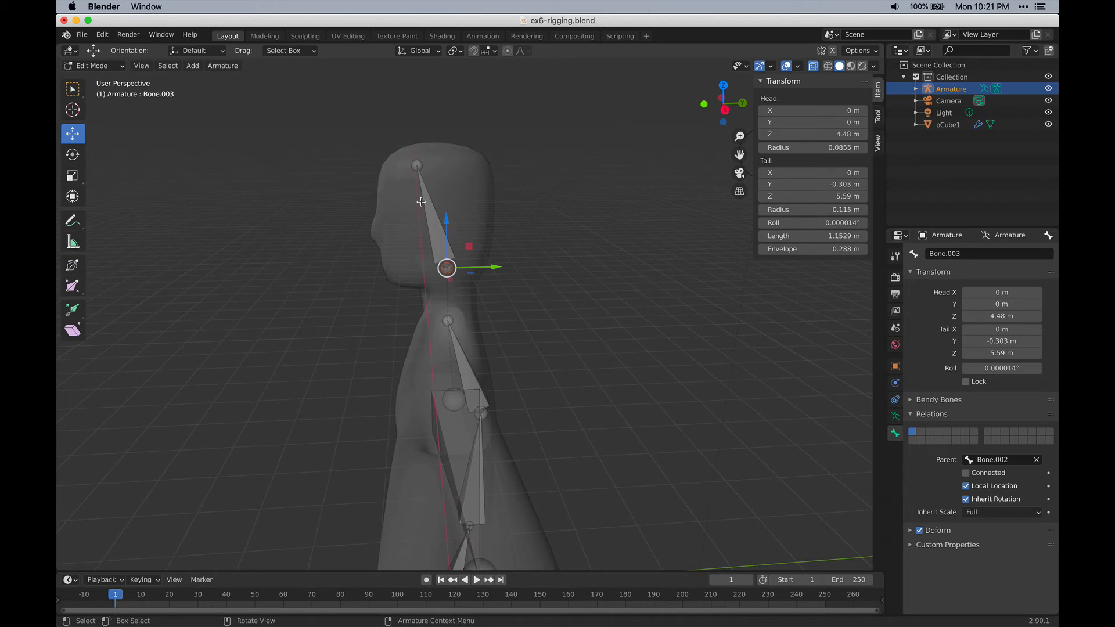
middle_drag(471, 321, 444, 298)
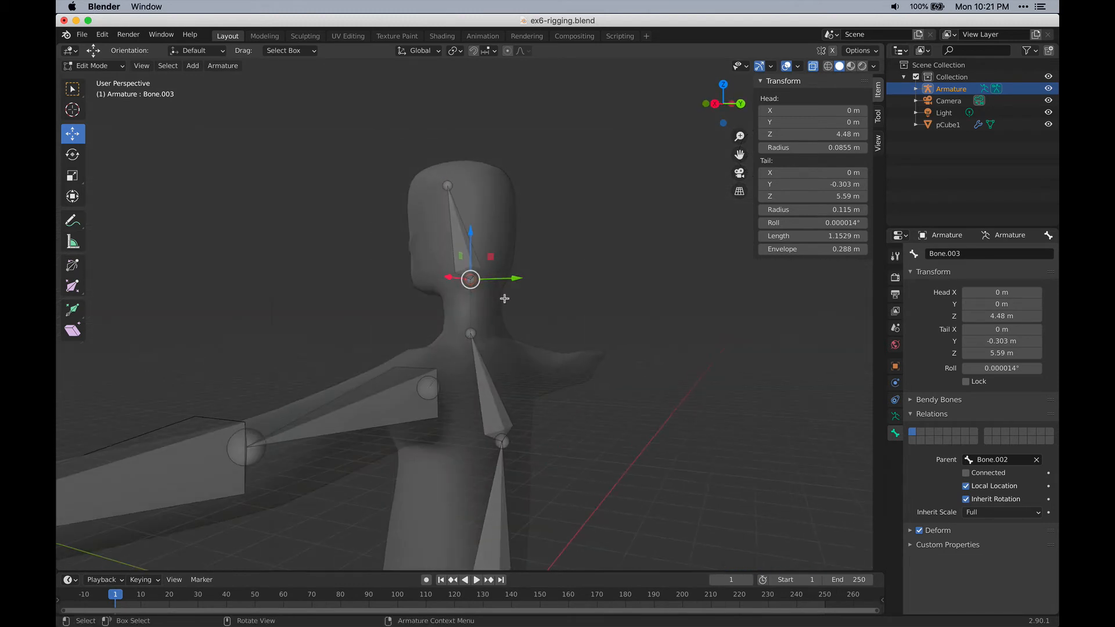
drag(504, 281, 473, 296)
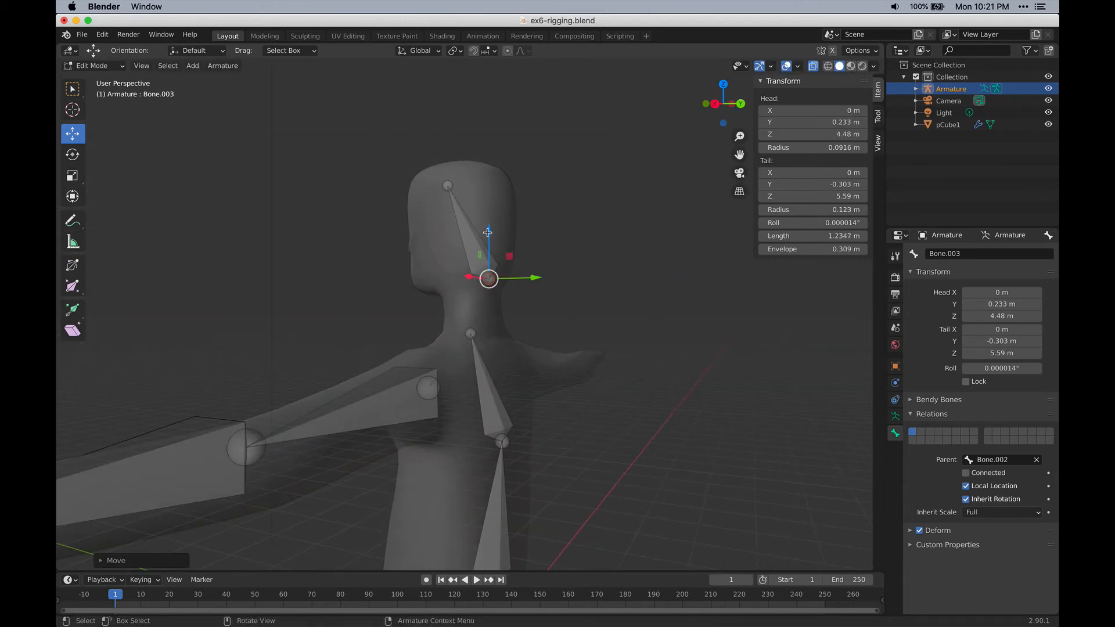
mouse_move(487, 232)
mouse_down()
mouse_move(495, 259)
mouse_move(495, 239)
mouse_up()
Move the top end of the upper spine bone backward at the neck, to about Y 0.24 m.
middle_drag(495, 239, 462, 328)
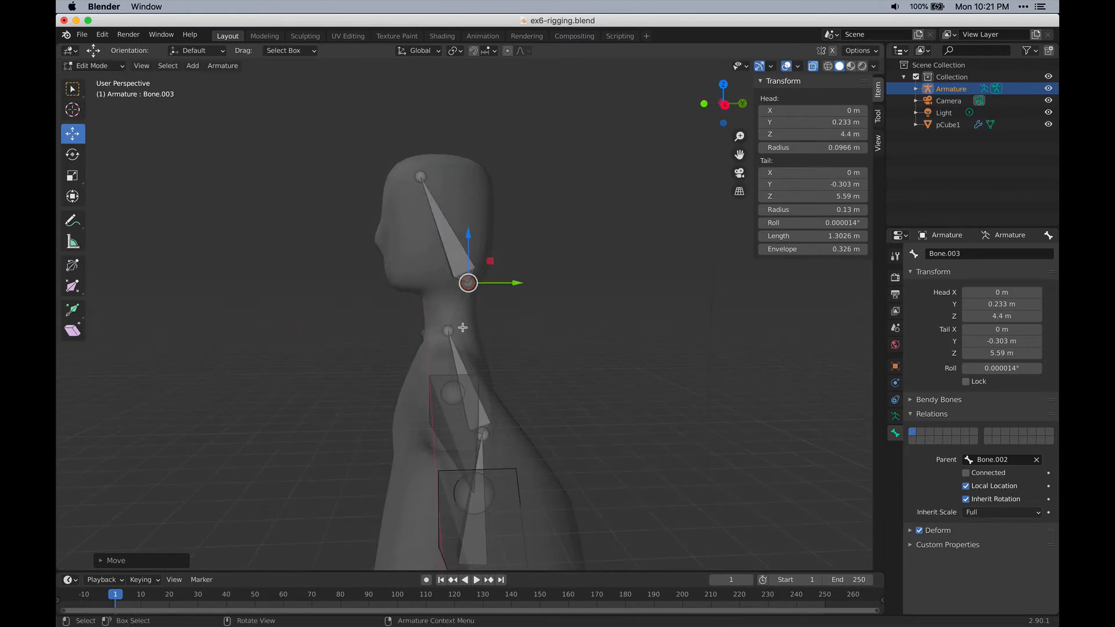
click(448, 330)
drag(493, 329, 516, 328)
From the top view, move the elbow joint backward within the arm, to about X 3.39 m, Y 0.40 m.
middle_drag(647, 348, 485, 316)
middle_drag(569, 336, 433, 339)
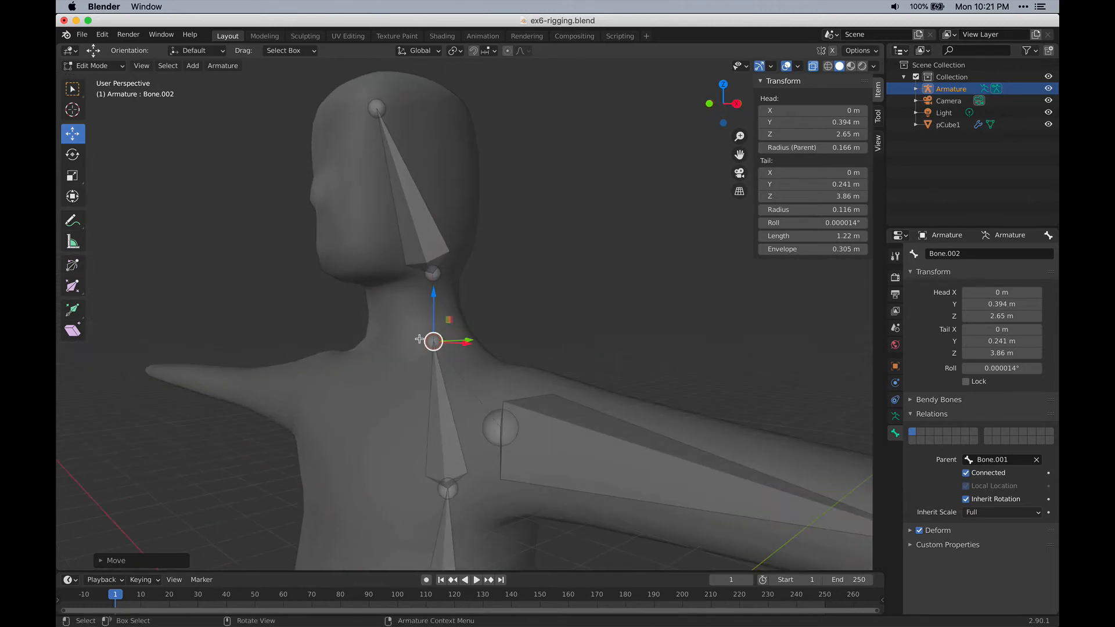
scroll(435, 331, down, 3)
middle_drag(392, 432, 463, 366)
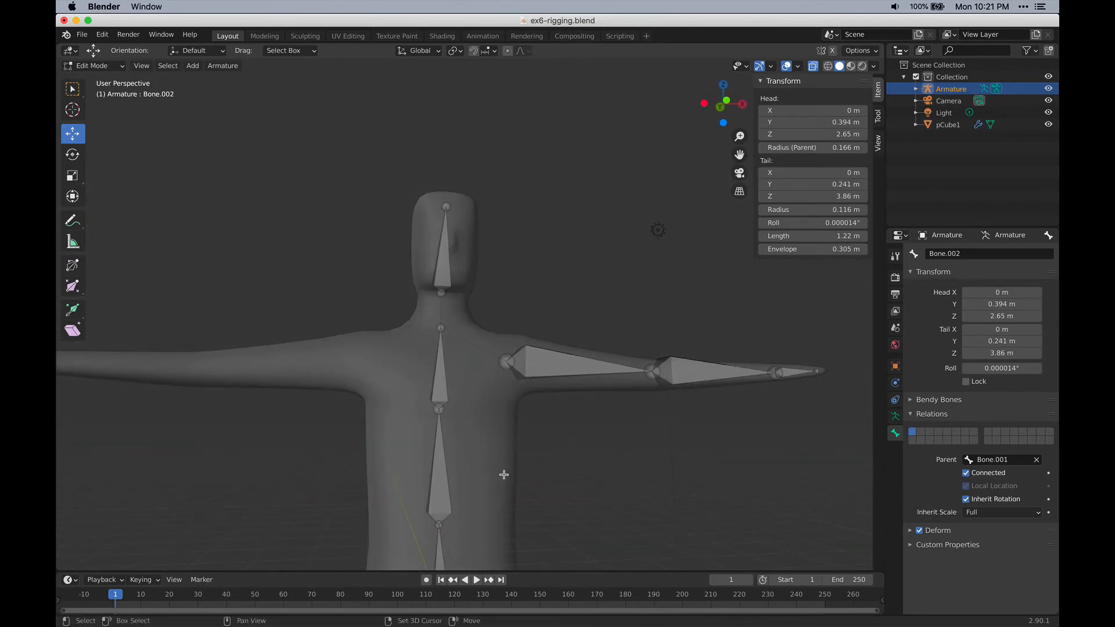
shift+middle_drag(502, 473, 477, 259)
middle_drag(536, 316, 613, 148)
click(724, 94)
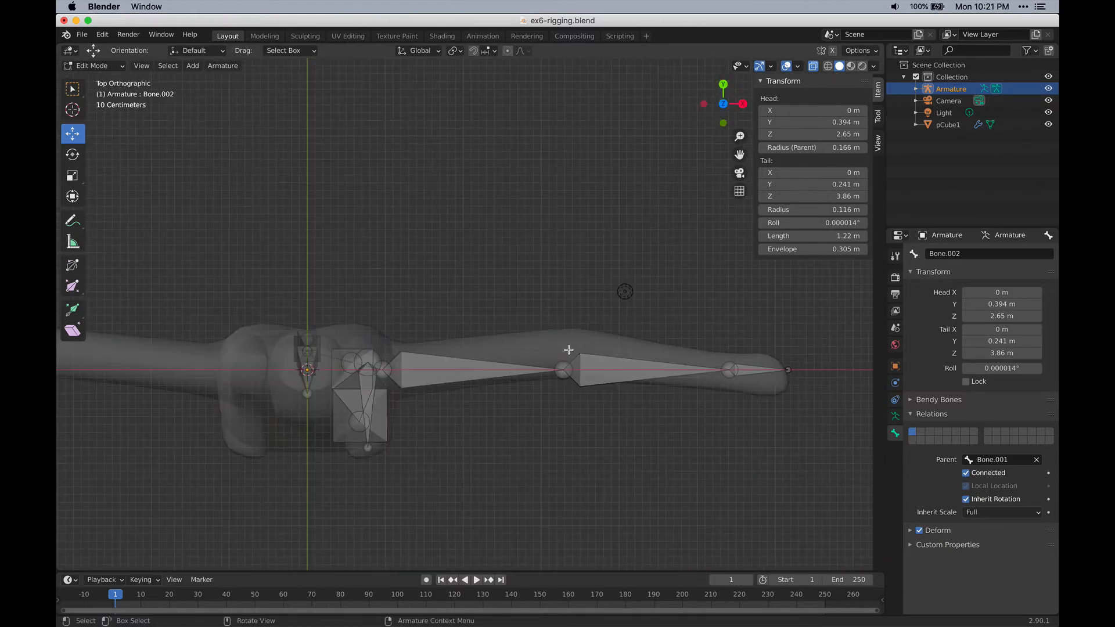
click(562, 370)
drag(586, 349, 593, 315)
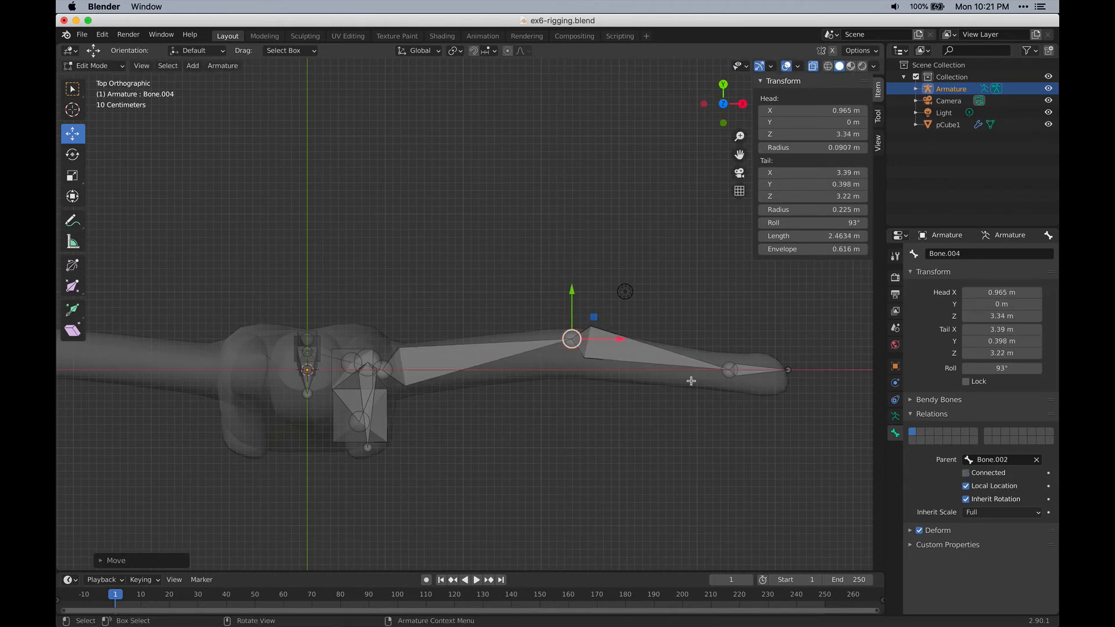
Move the wrist joint to about X 5.51 m, Y -0.06 m and the hand bone's tip forward to about Y -0.14 m.
shift+middle_drag(689, 378, 456, 351)
scroll(455, 351, up, 5)
click(429, 378)
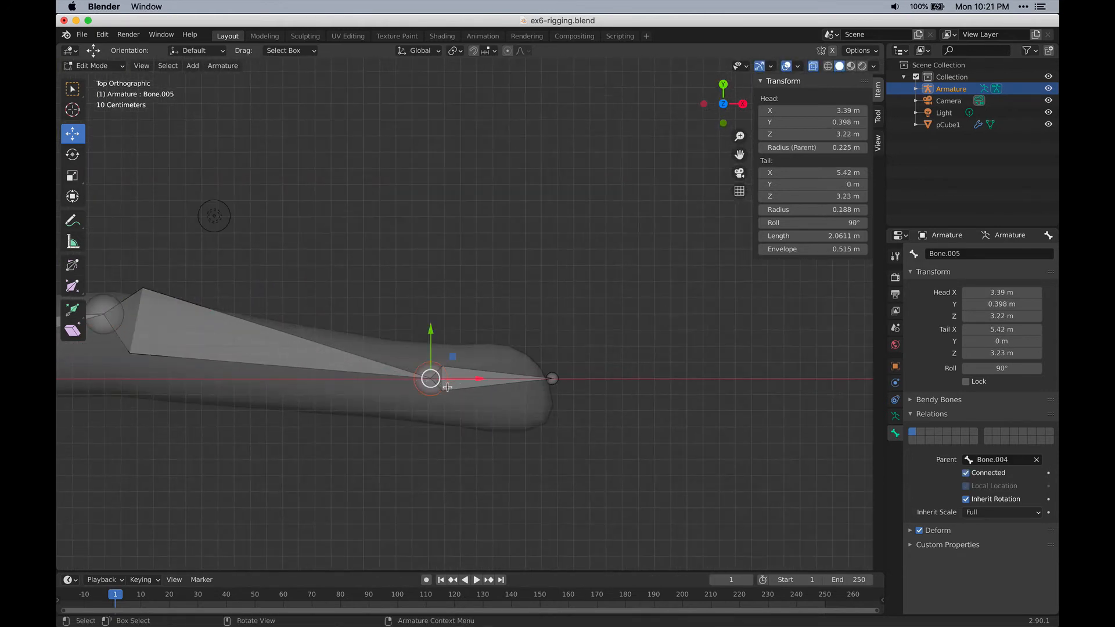
key(g)
click(468, 366)
click(552, 378)
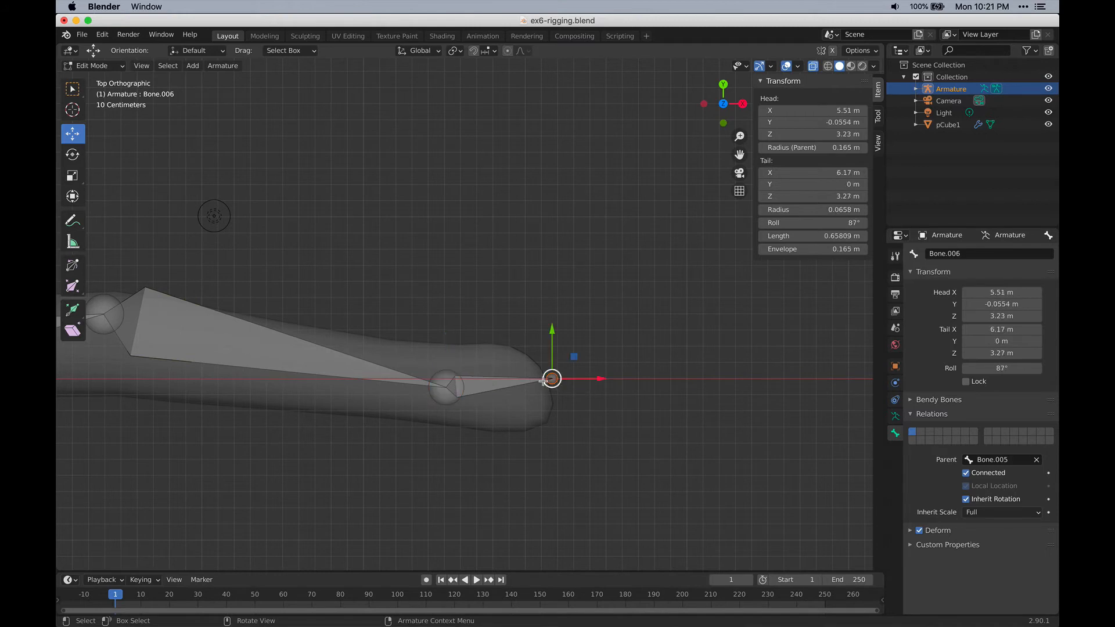
key(e)
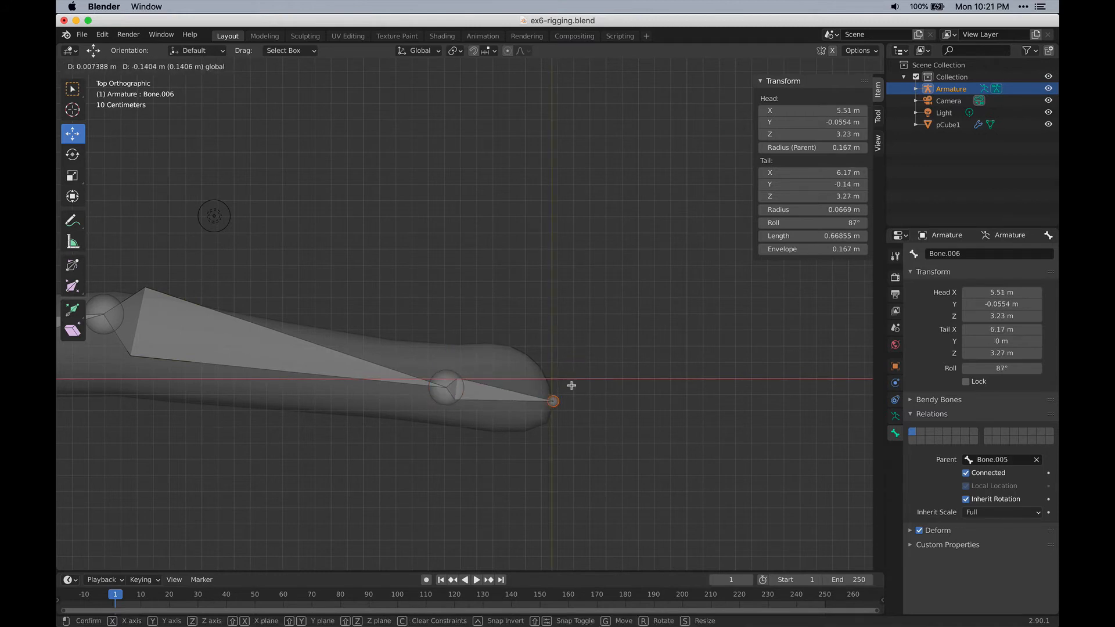
click(573, 383)
Raise the shoulder end of the upper arm bone to about Z 3.43 m.
scroll(281, 413, left, 5)
shift+scroll(281, 413, left, 5)
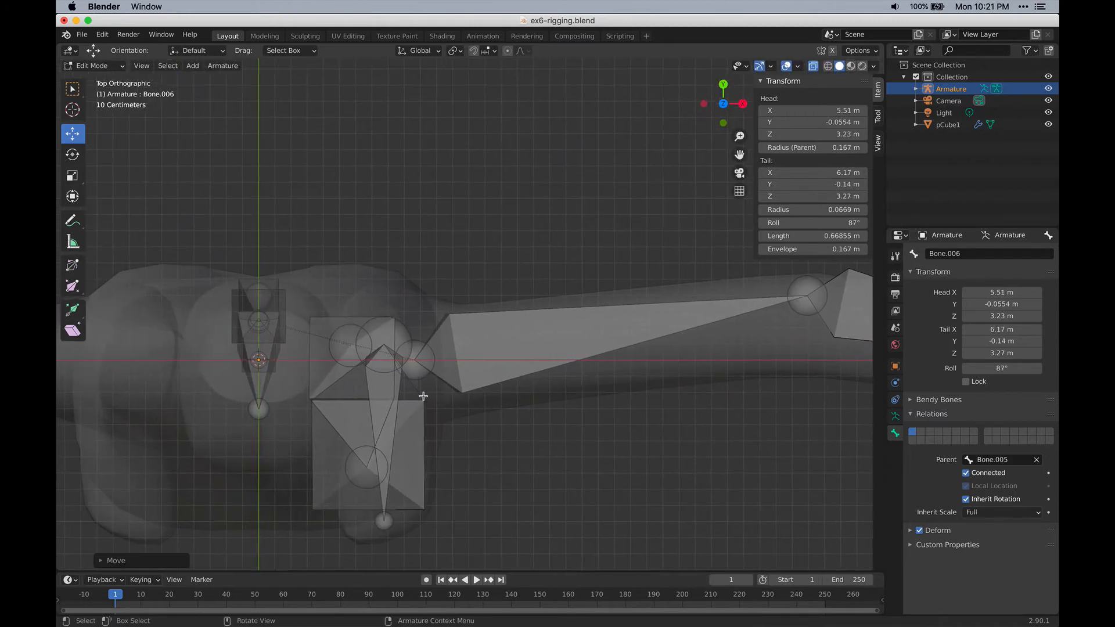
middle_drag(417, 369, 451, 273)
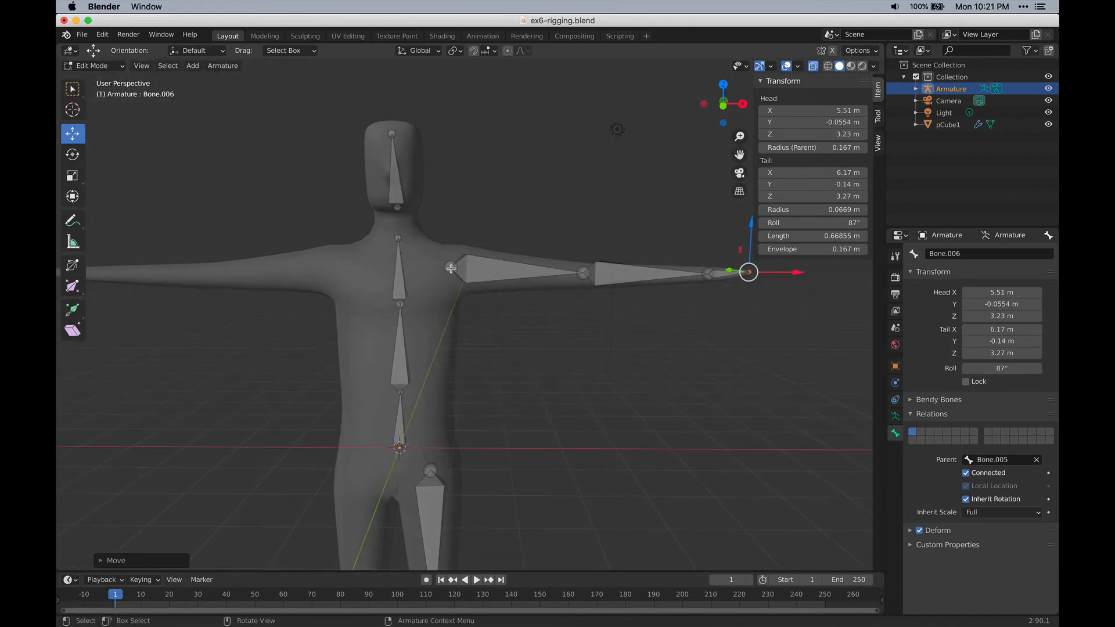
click(451, 269)
drag(449, 219, 450, 209)
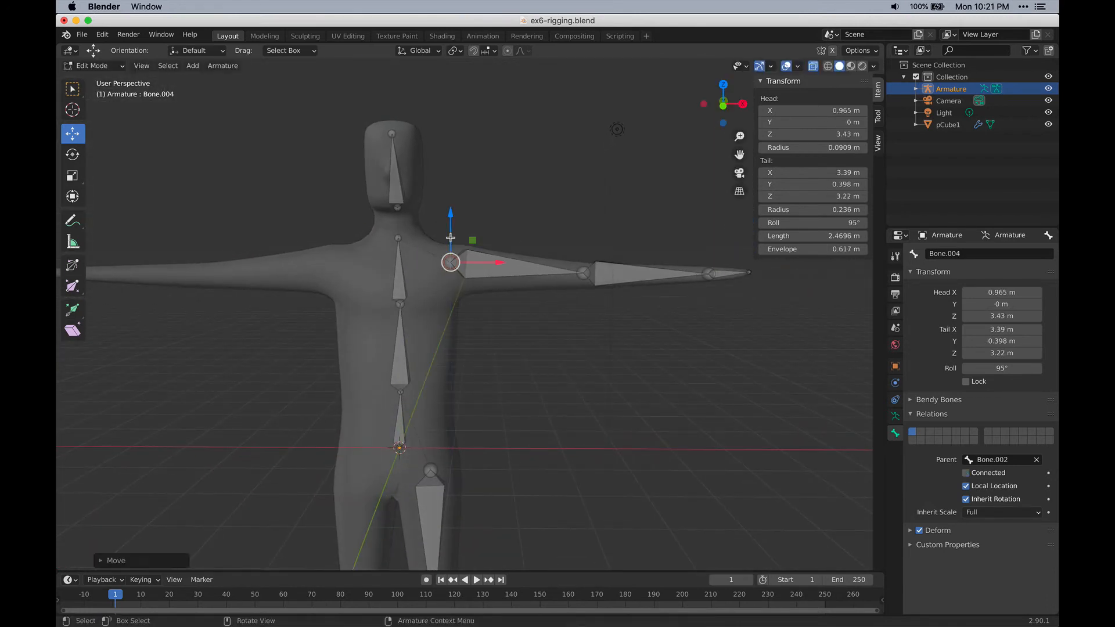
Move the knee joint down and slightly backward, to about Y -0.59 m, Z -3.08 m.
shift+middle_drag(458, 333, 513, 243)
shift+middle_drag(605, 393, 446, 368)
click(455, 322)
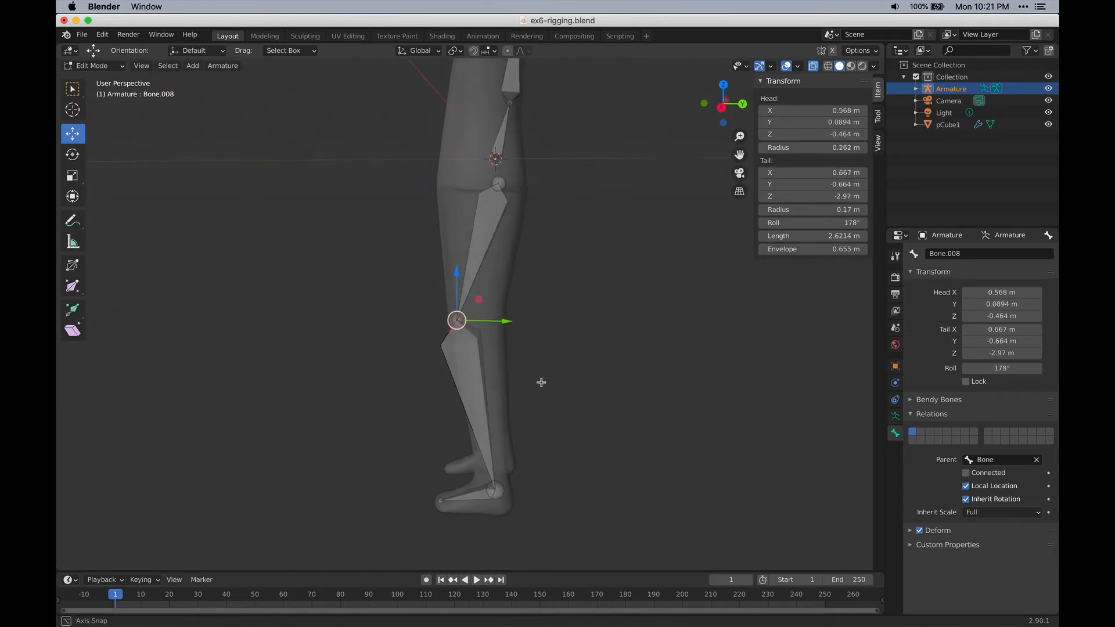
key(g)
click(480, 308)
Rename the hip bone at the base of the spine to "pelvis".
middle_drag(480, 308, 605, 308)
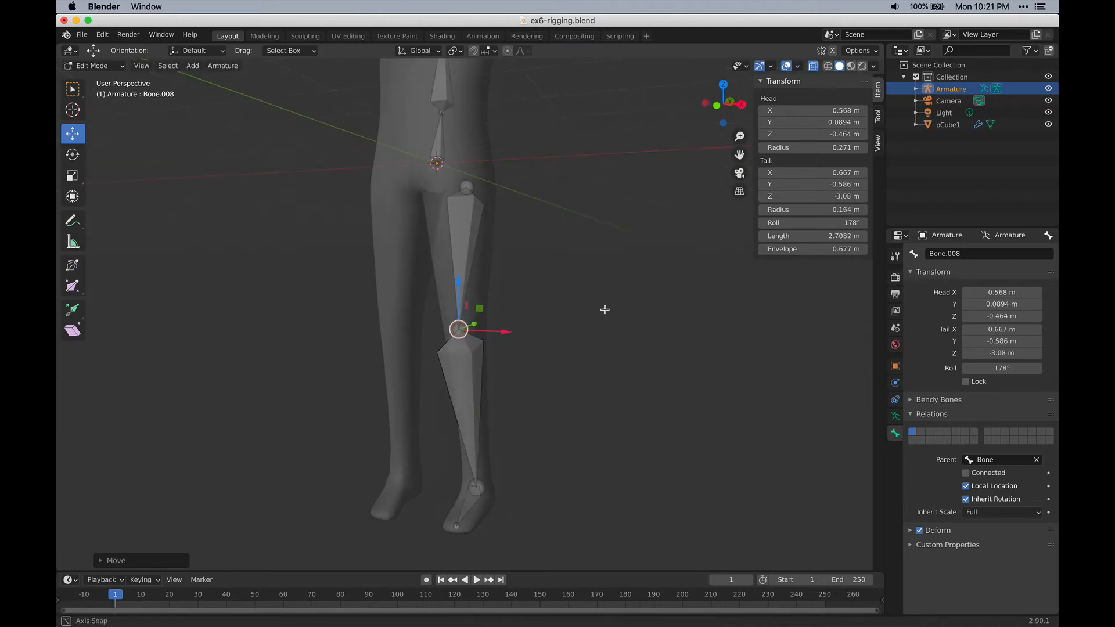
scroll(541, 296, down, 4)
shift+middle_drag(505, 290, 472, 345)
middle_drag(471, 345, 508, 336)
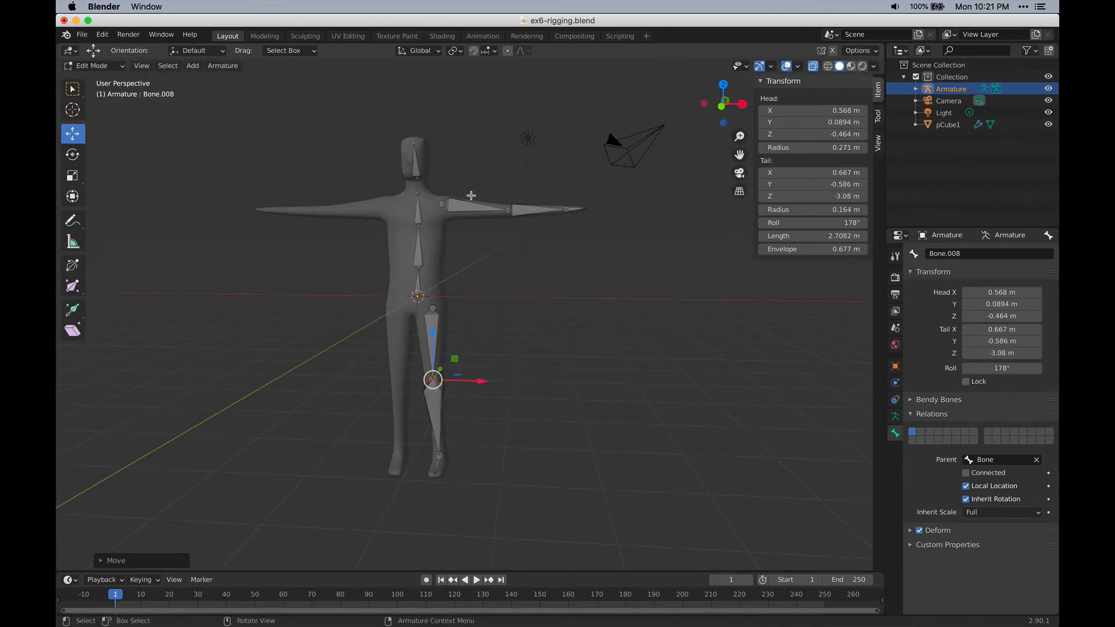
scroll(450, 192, up, 3)
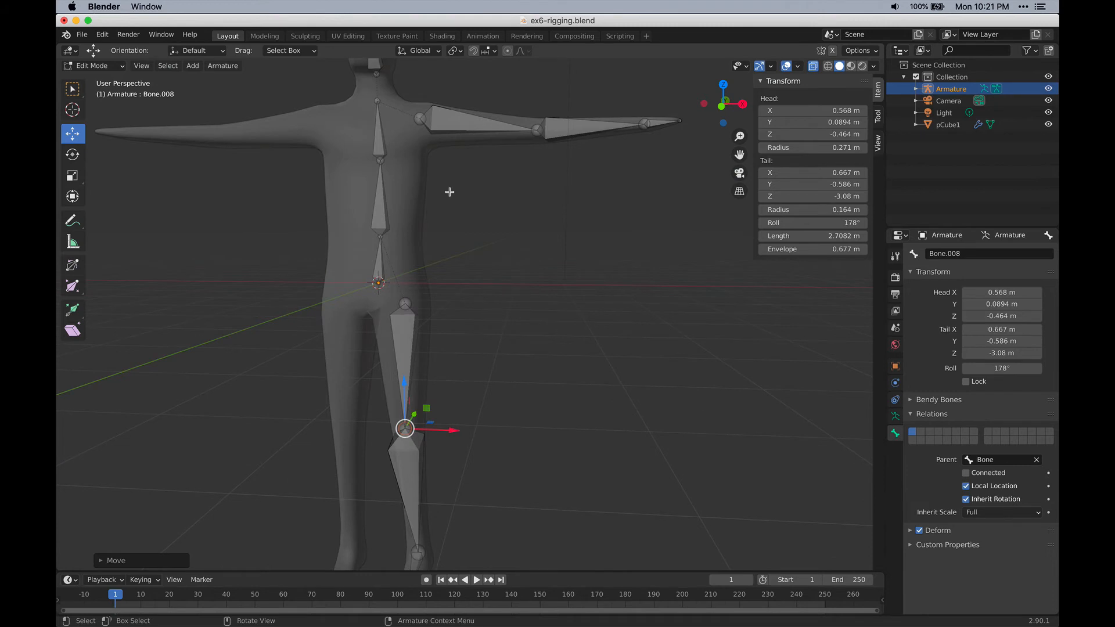
click(383, 260)
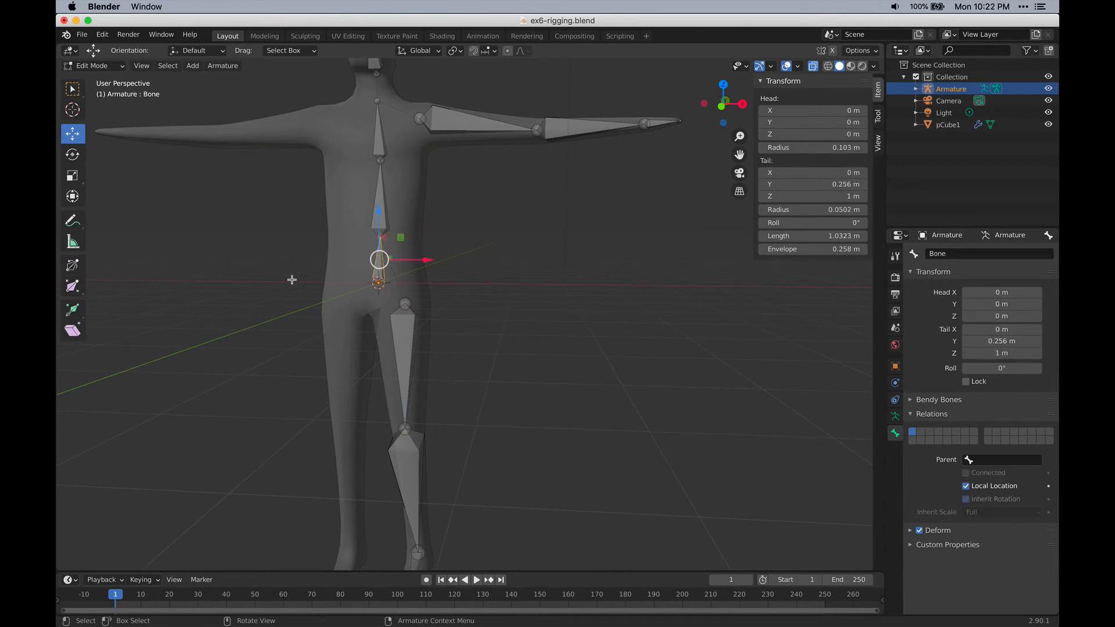
click(982, 254)
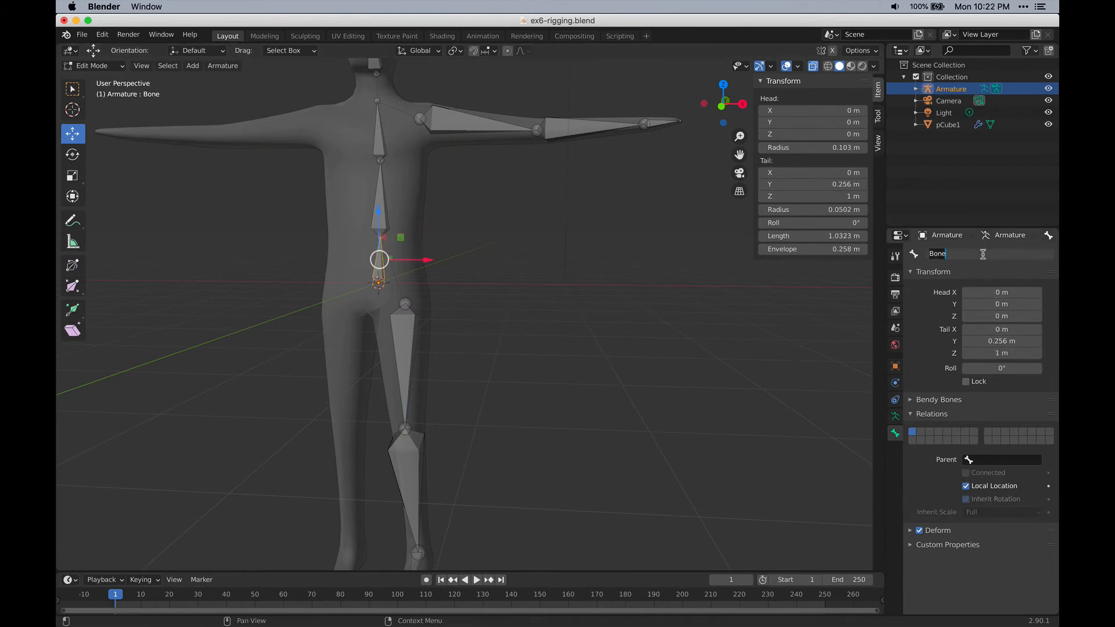
text(pelvis)
key(Return)
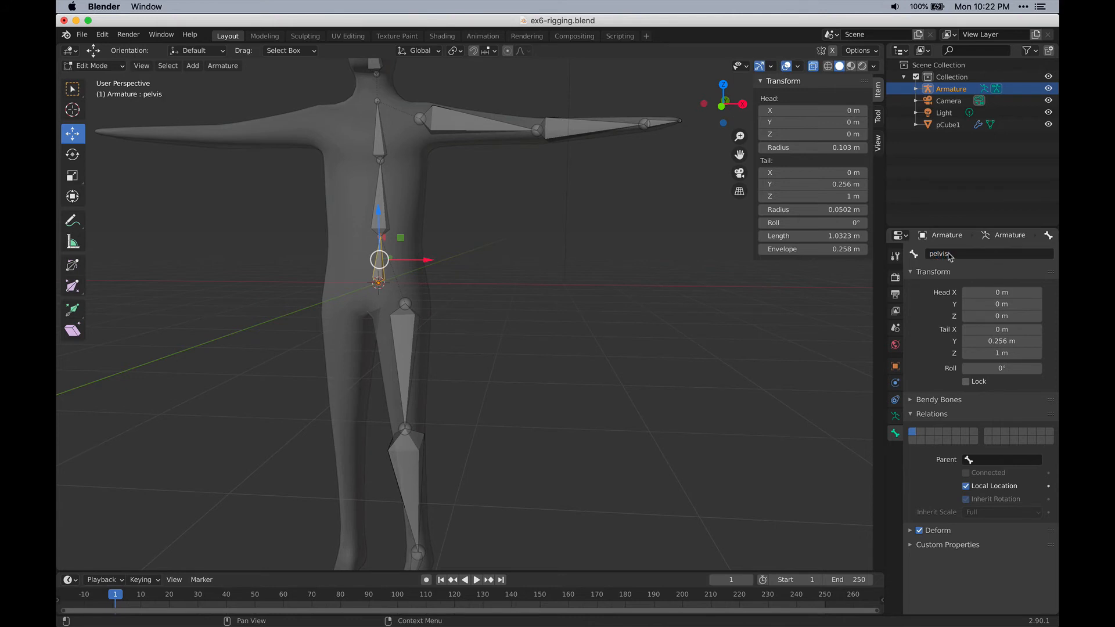
Lower the joint between the pelvis bone and the spine bone above it to about Z 0.74 m.
click(382, 195)
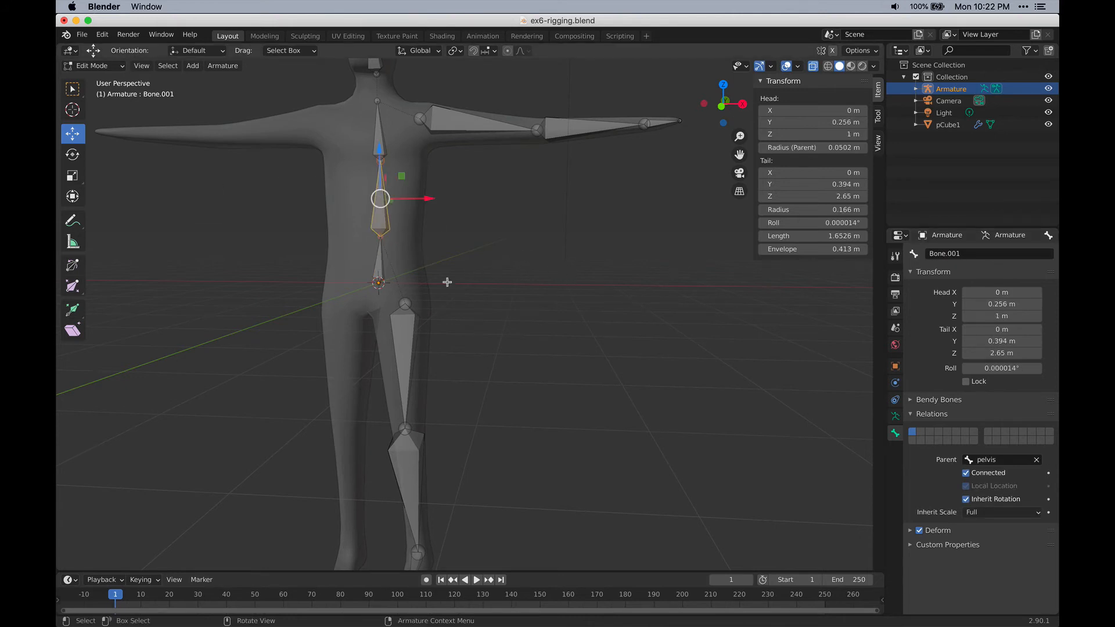
click(378, 265)
drag(378, 212, 379, 225)
Rename the spine bone directly above the pelvis to "lowerback".
click(380, 225)
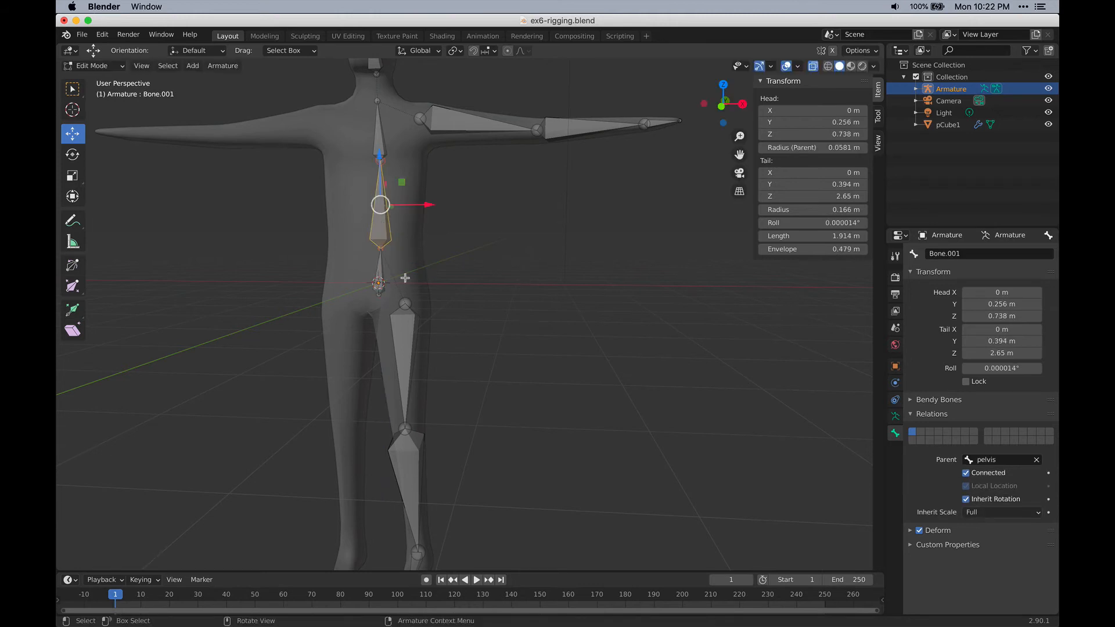
click(980, 253)
key(BackSpace)
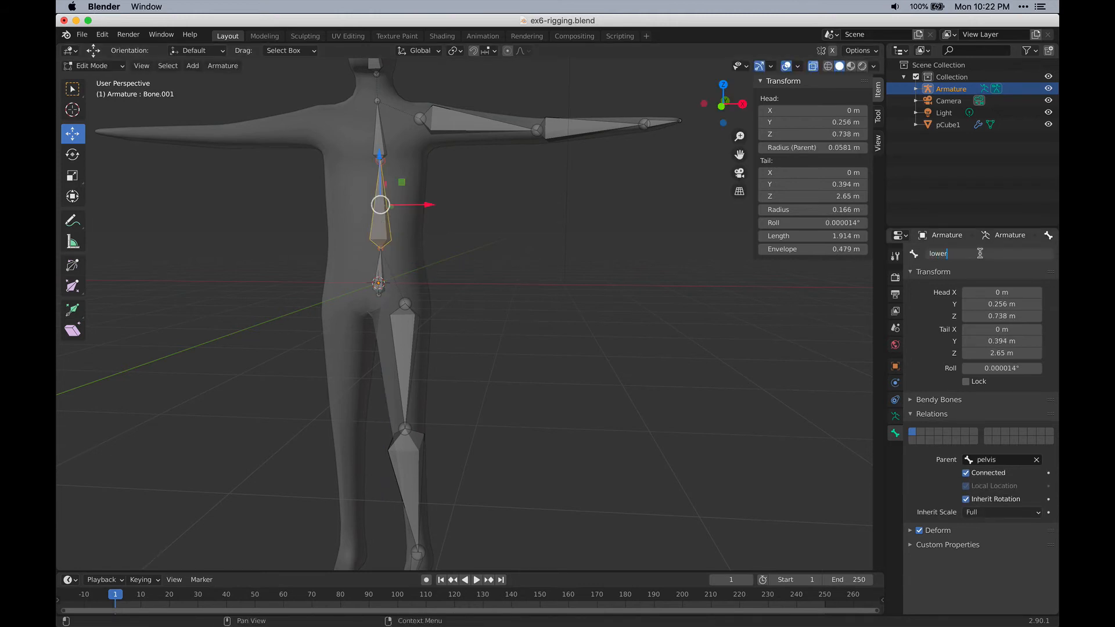
key(Return)
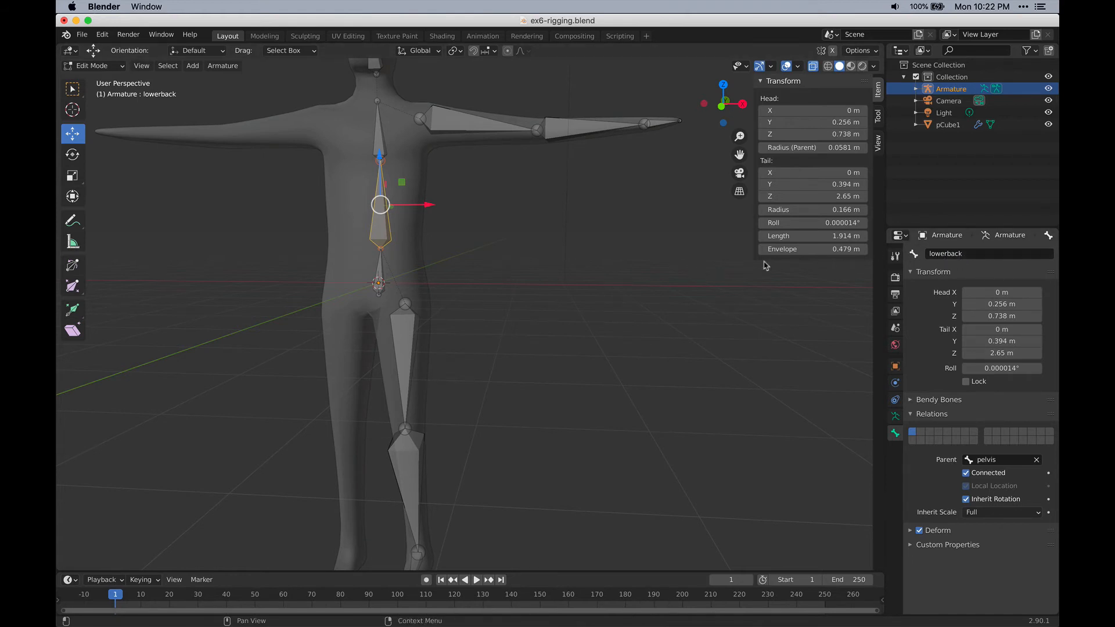
Rename the chest bone above the lower back to "upperback".
click(373, 127)
click(982, 253)
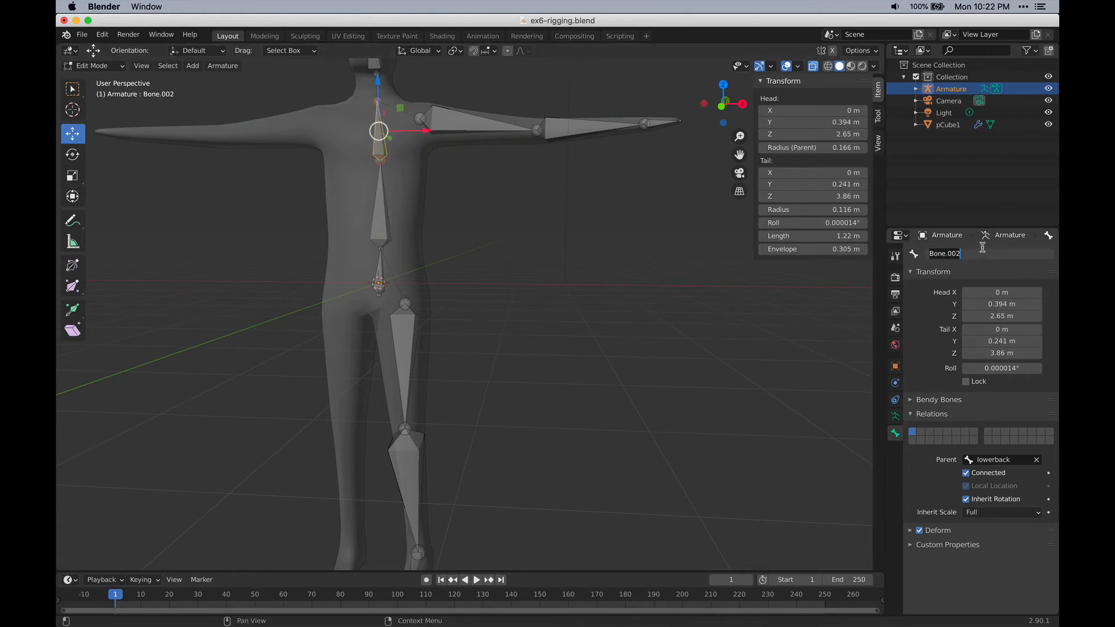
text(upperback)
key(Return)
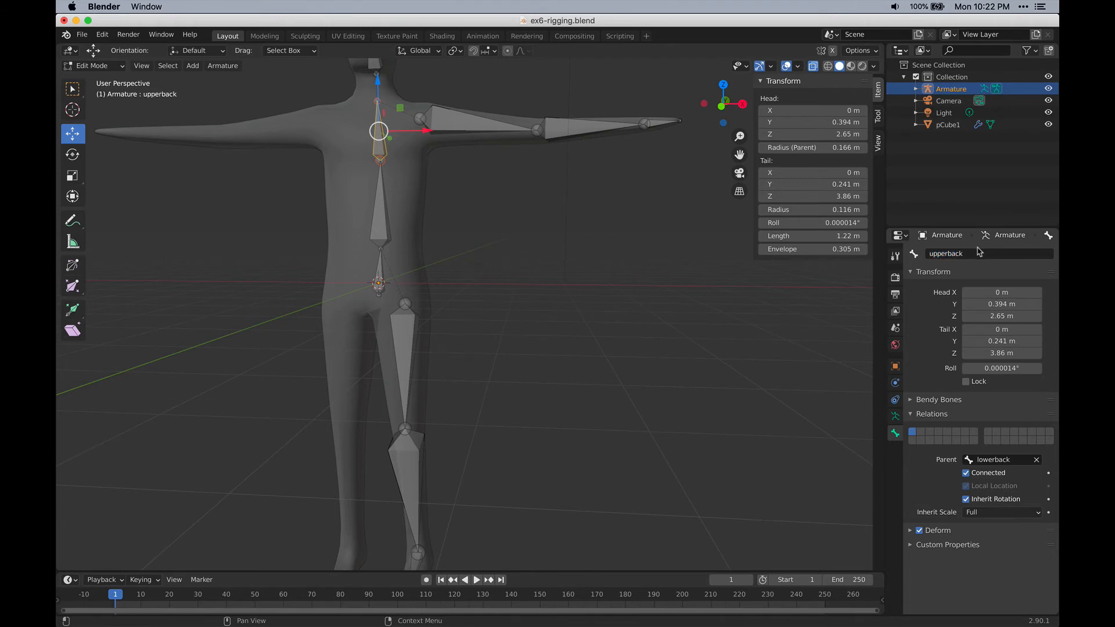
Rename the upper arm bone to "shoulder".
click(463, 117)
click(985, 258)
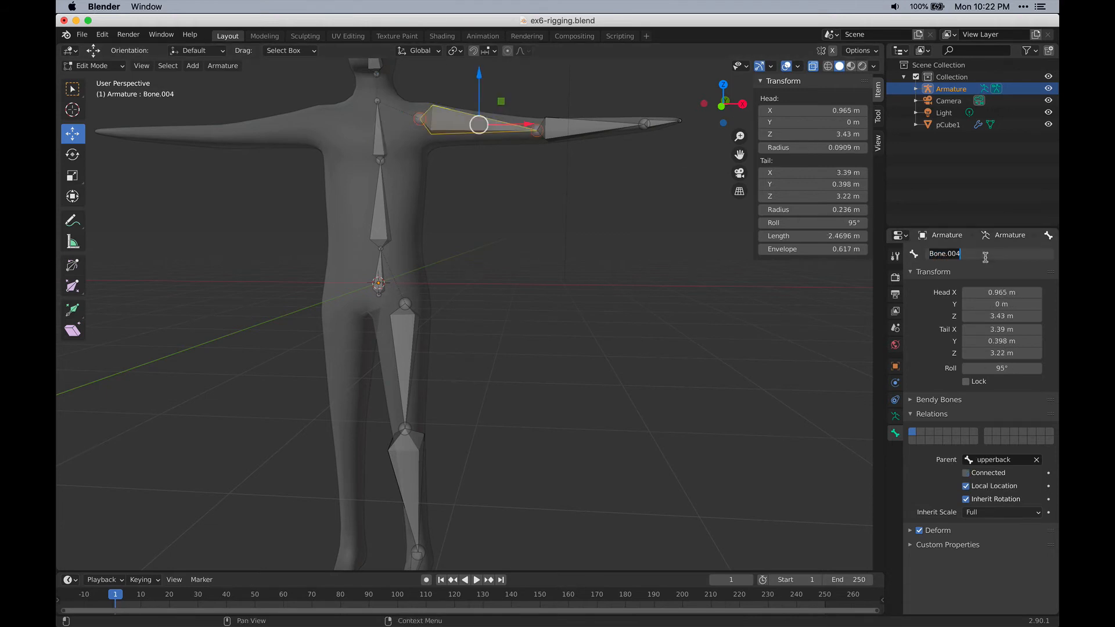
text(shoulder)
key(Return)
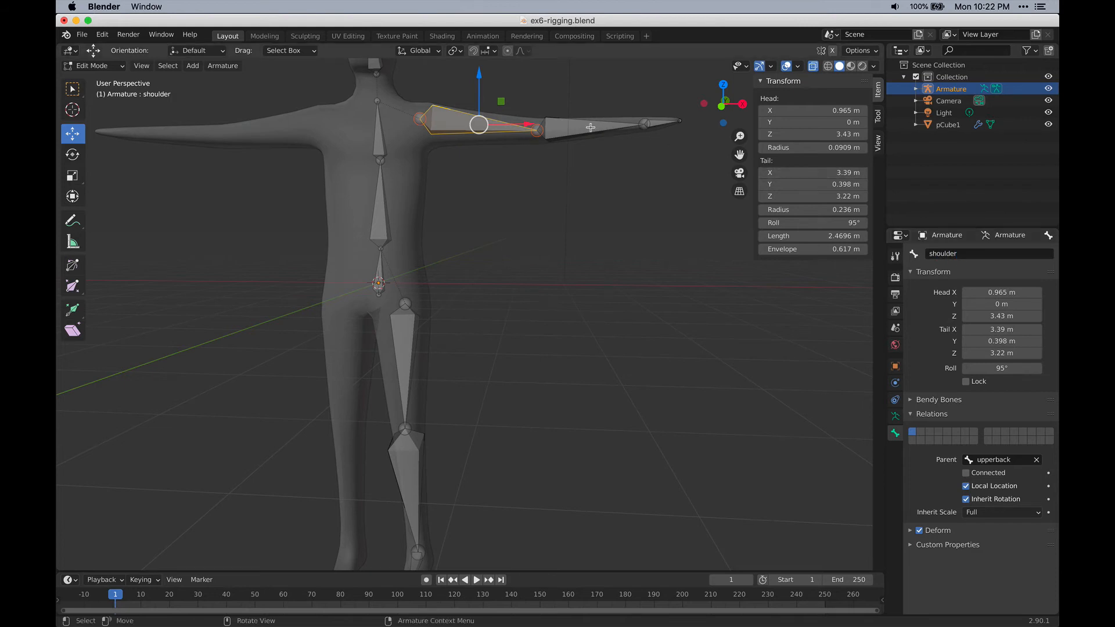
Rename the bone between the elbow and the wrist to "forearm".
click(590, 127)
click(964, 254)
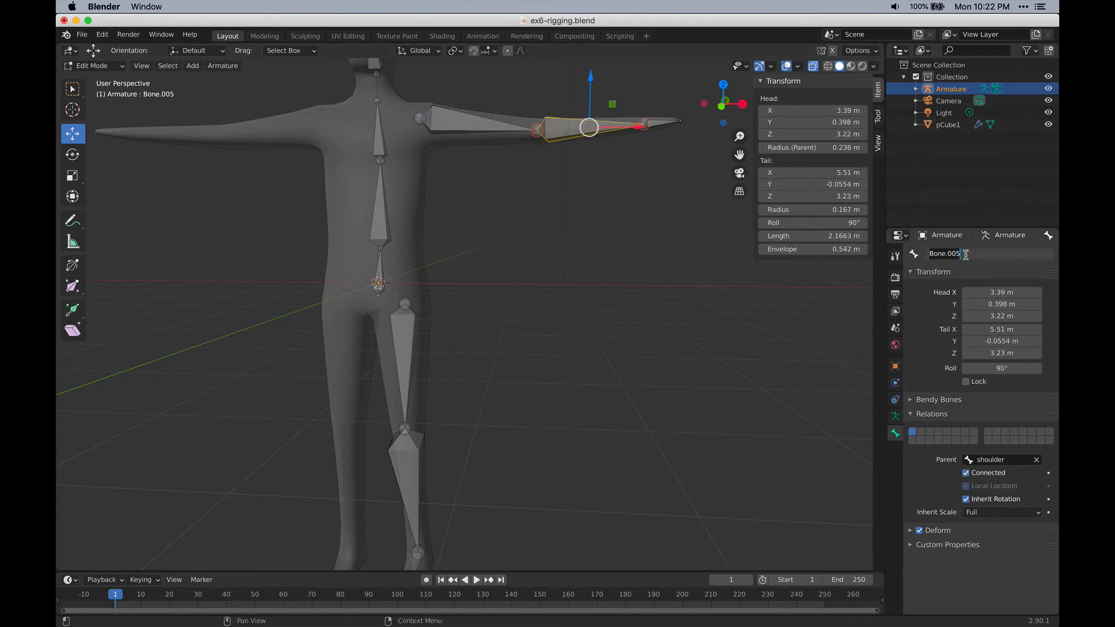
text(forearm)
key(Return)
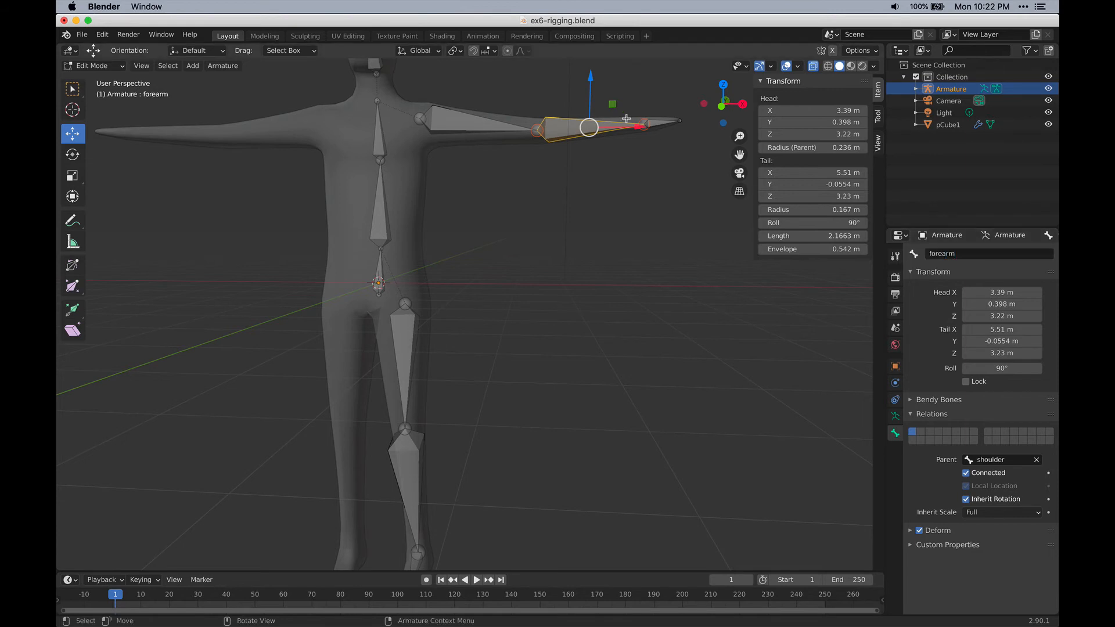
Rename the bone at the end of the arm, beyond the wrist, to "hand".
click(658, 120)
click(962, 253)
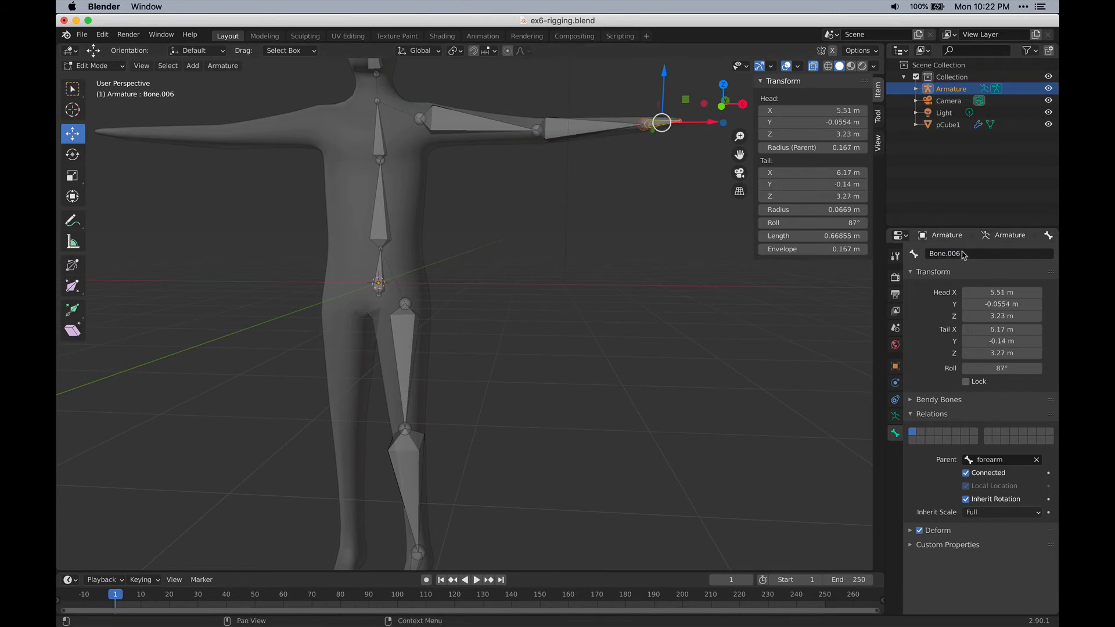
text(hand)
key(Return)
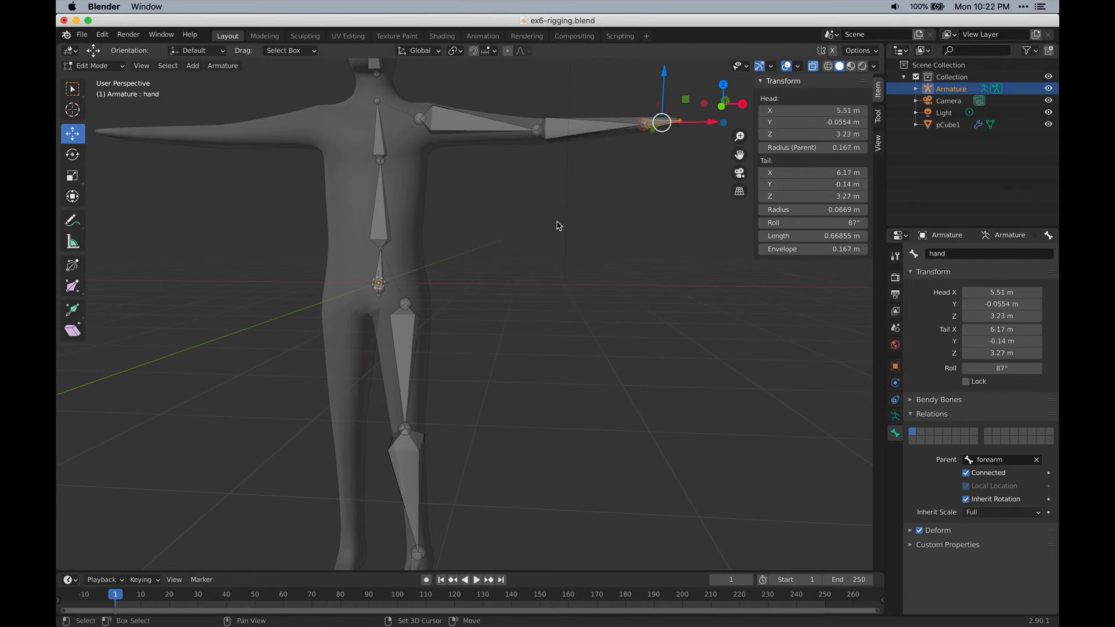
Rename the bone inside the character's head to "head".
shift+middle_drag(555, 224, 560, 308)
click(434, 174)
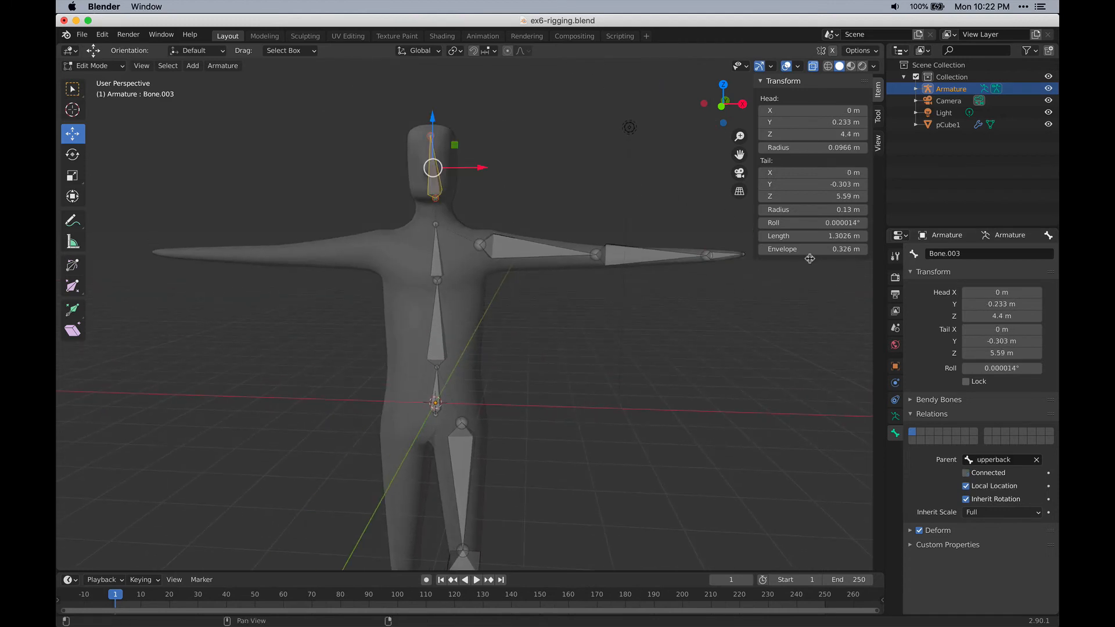
click(966, 254)
text(head)
key(Return)
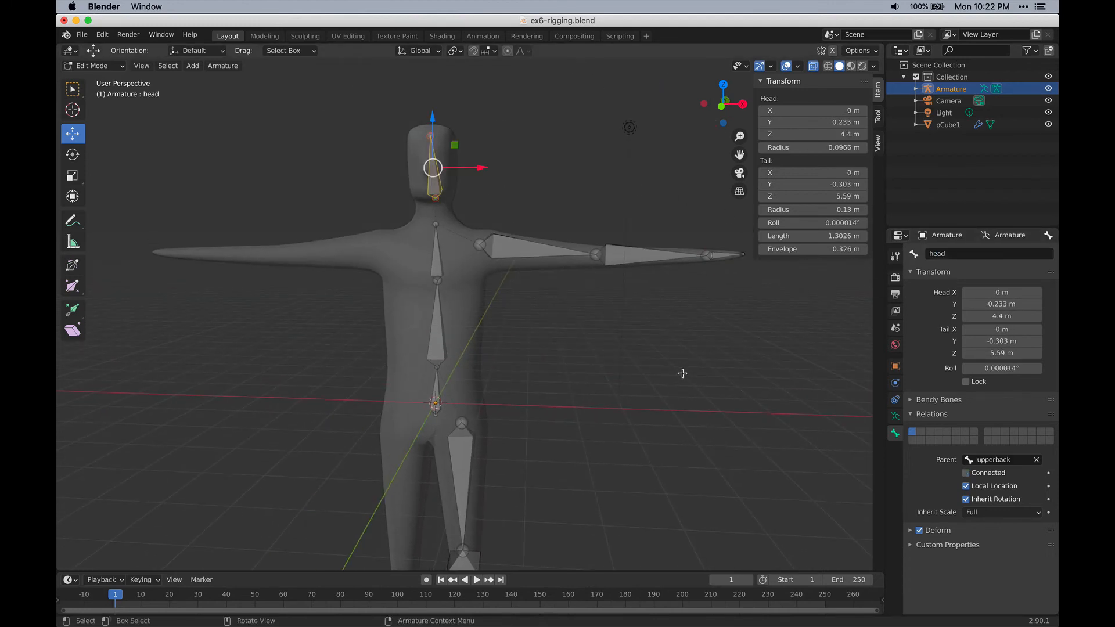
Rename the thigh bone between the hip and the knee to "upperleg".
shift+middle_drag(682, 373, 656, 239)
shift+middle_drag(597, 352, 610, 308)
click(458, 224)
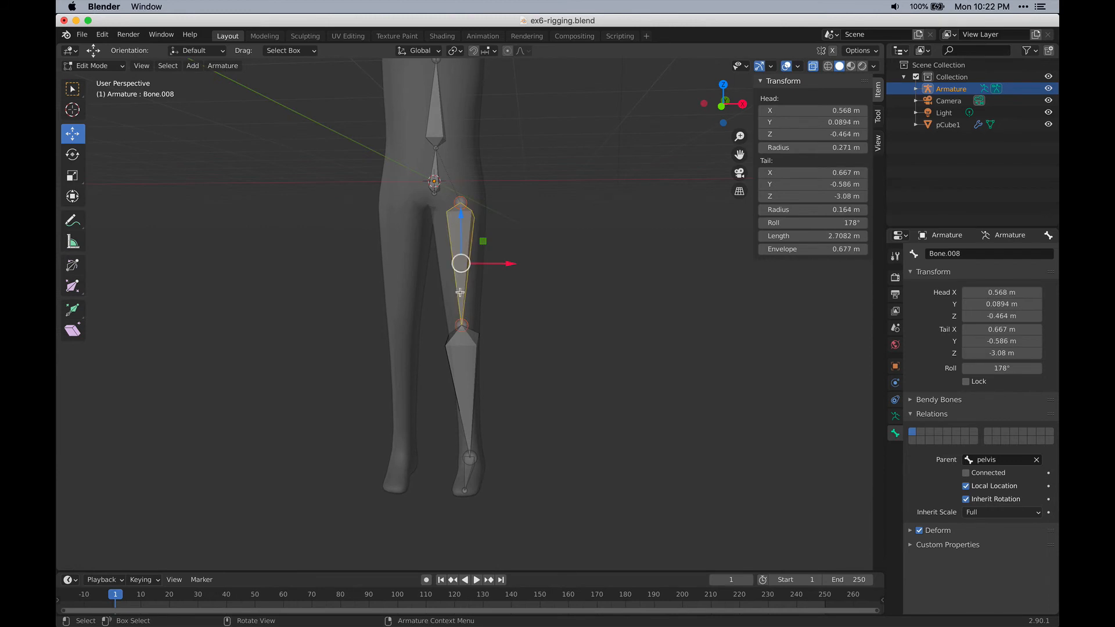
click(986, 251)
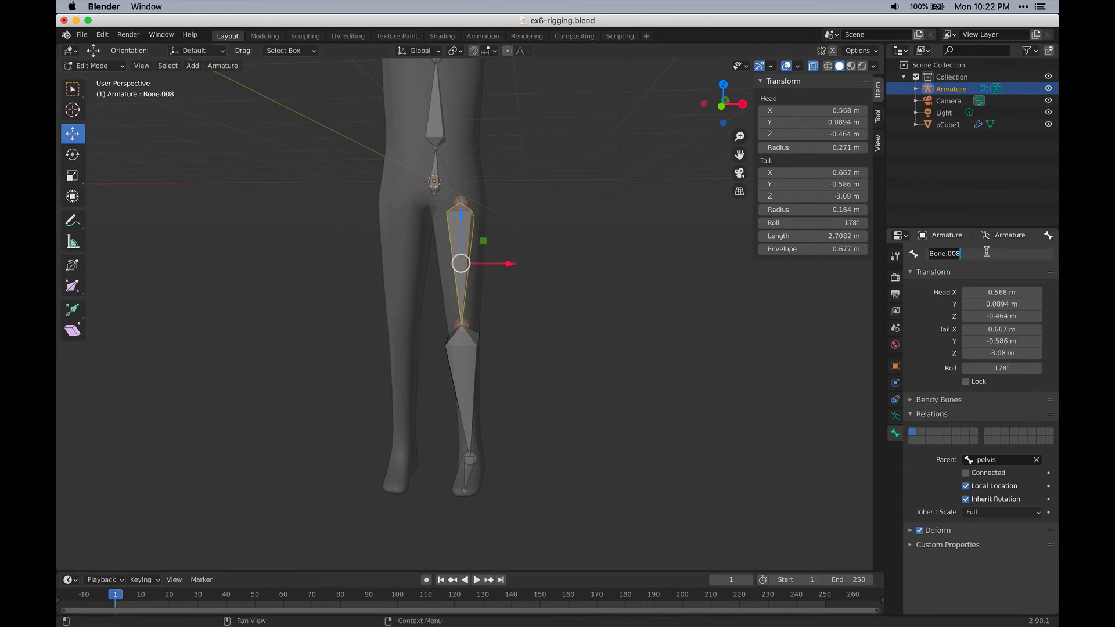
text(upperleg)
key(Return)
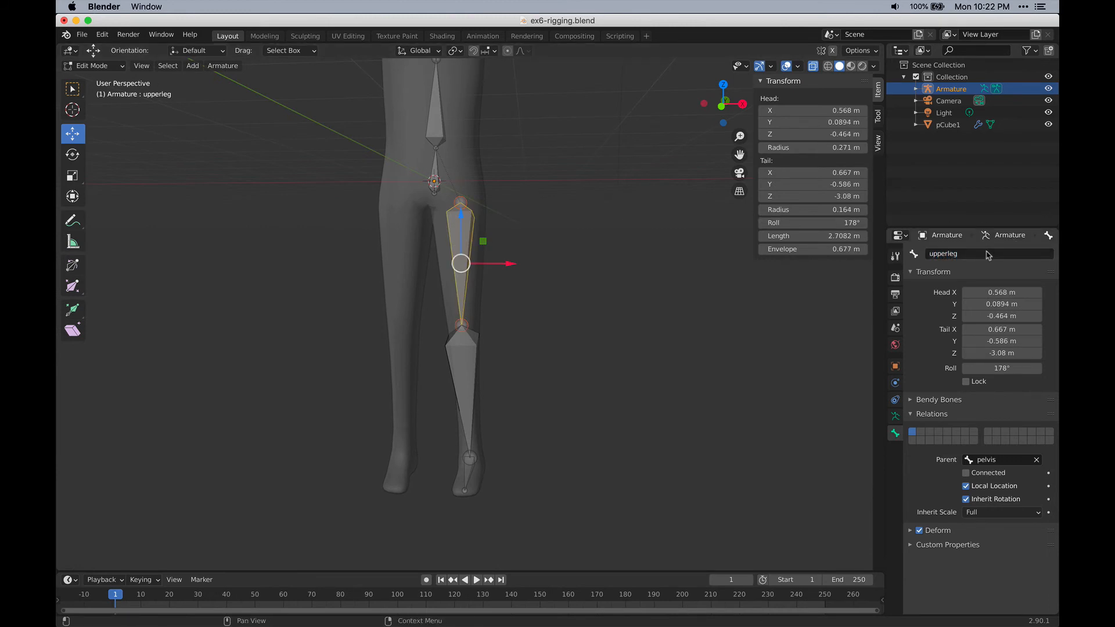
Rename the shin bone between the knee and the ankle to "lowerleg".
click(475, 373)
click(1016, 256)
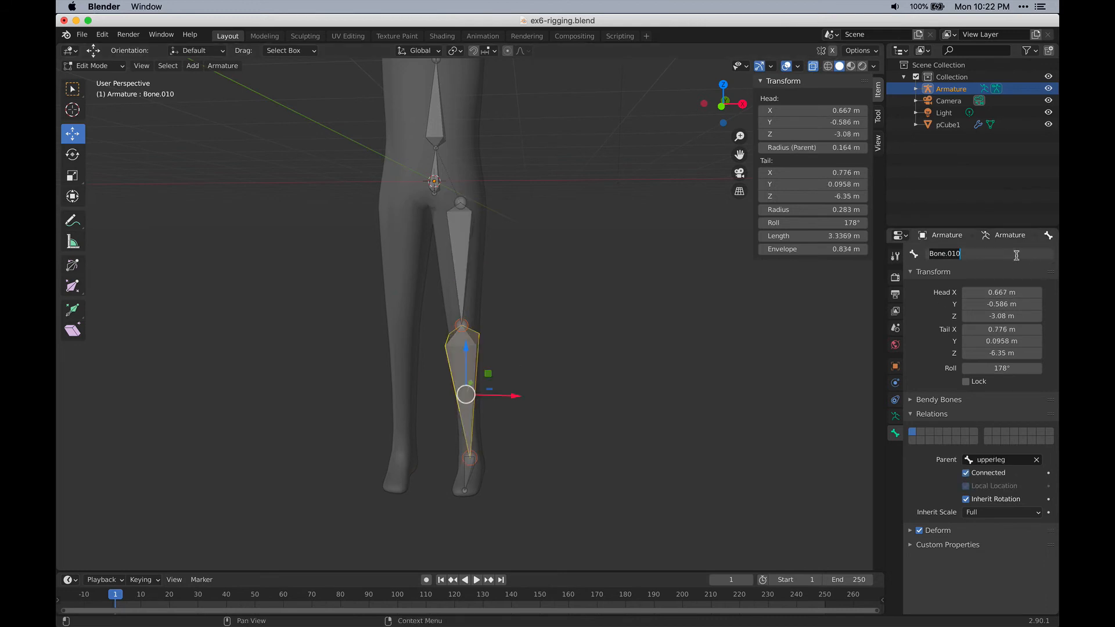
text(lowerleg)
key(Return)
Rename the bone below the ankle to "foot".
click(475, 474)
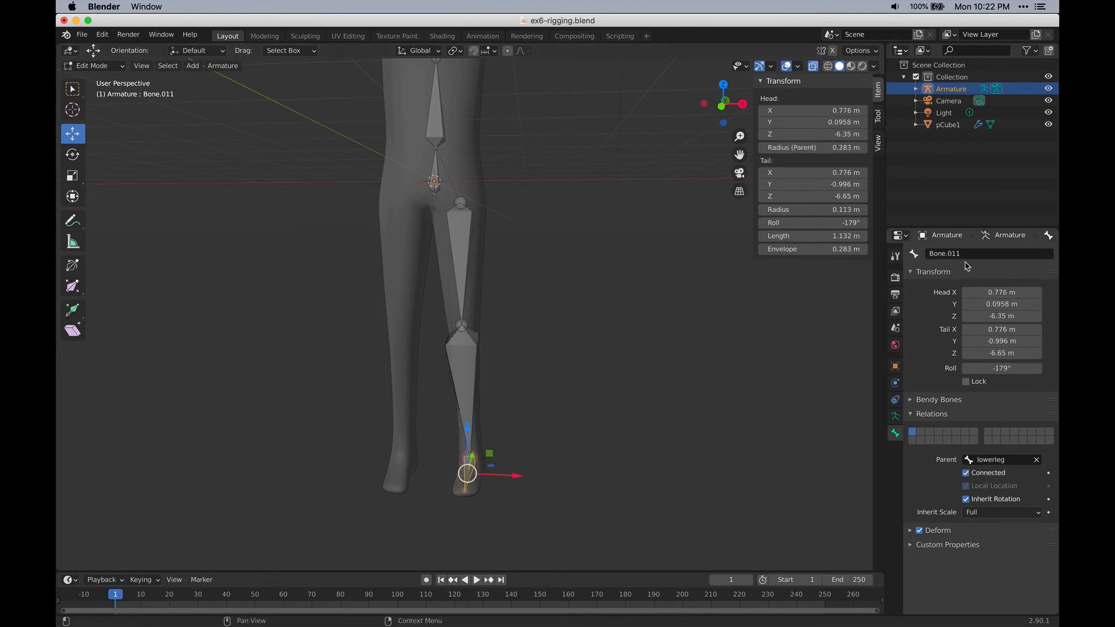
click(974, 253)
text(foot)
key(Return)
Apply AutoName Left/Right to the shoulder, forearm and hand bones, and check the resulting name of each arm bone.
scroll(535, 186, down, 5)
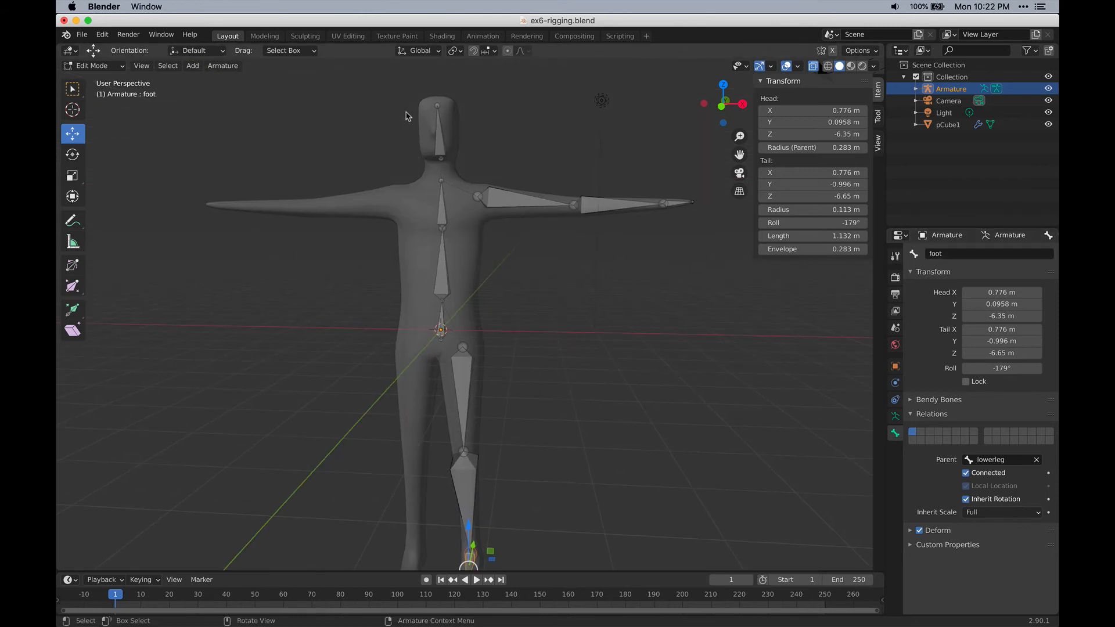
middle_drag(451, 217, 569, 351)
click(512, 185)
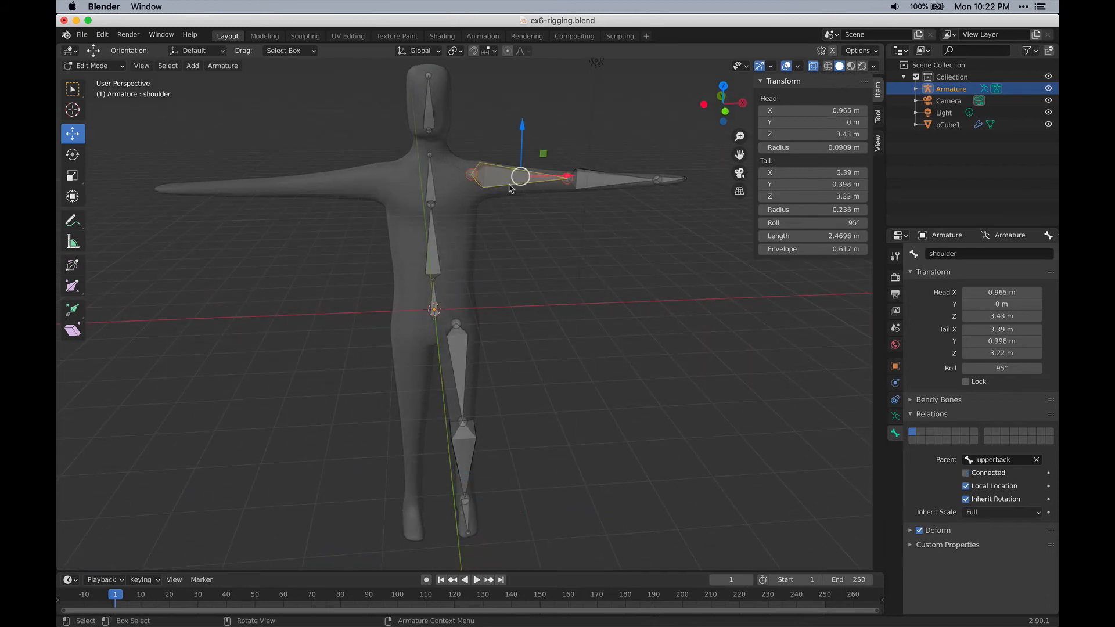
middle_drag(600, 205, 567, 225)
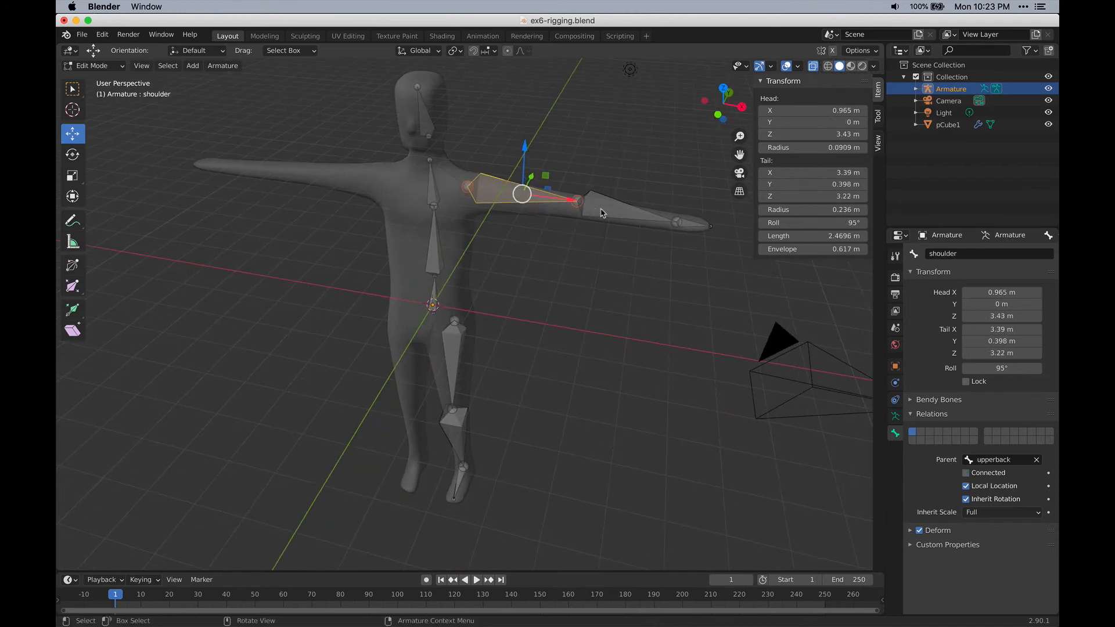
shift+click(605, 212)
shift+click(690, 224)
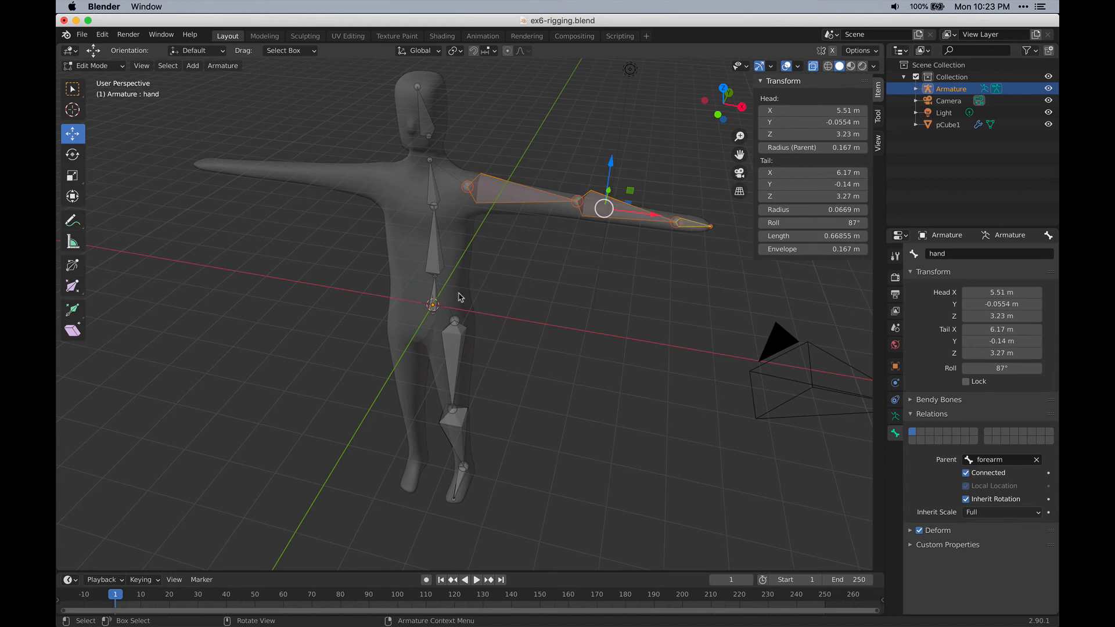
click(223, 66)
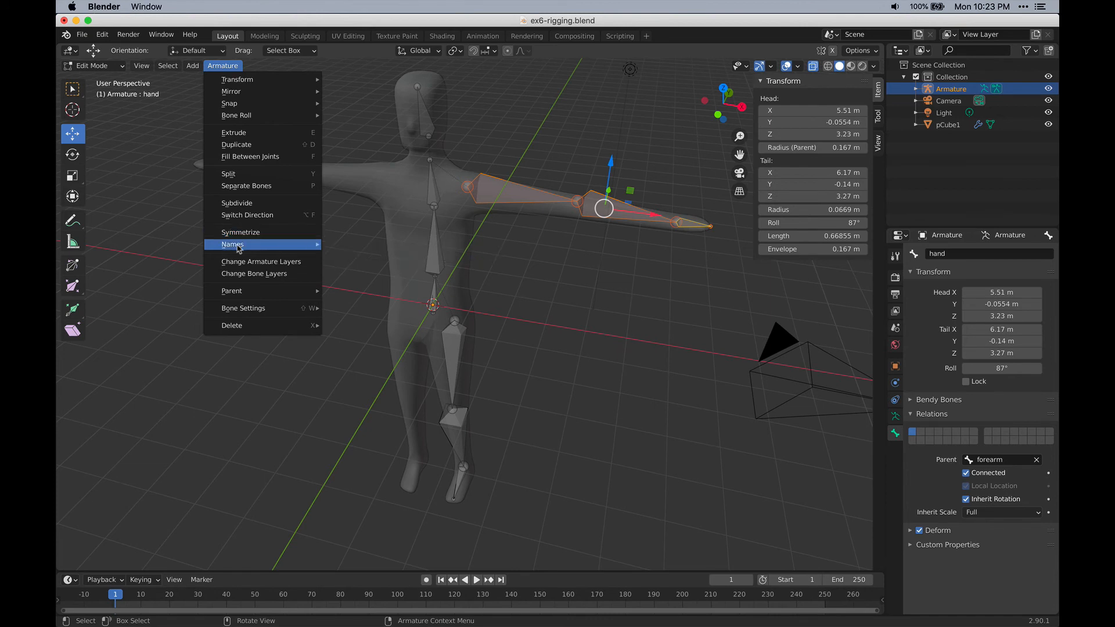
mouse_move(276, 248)
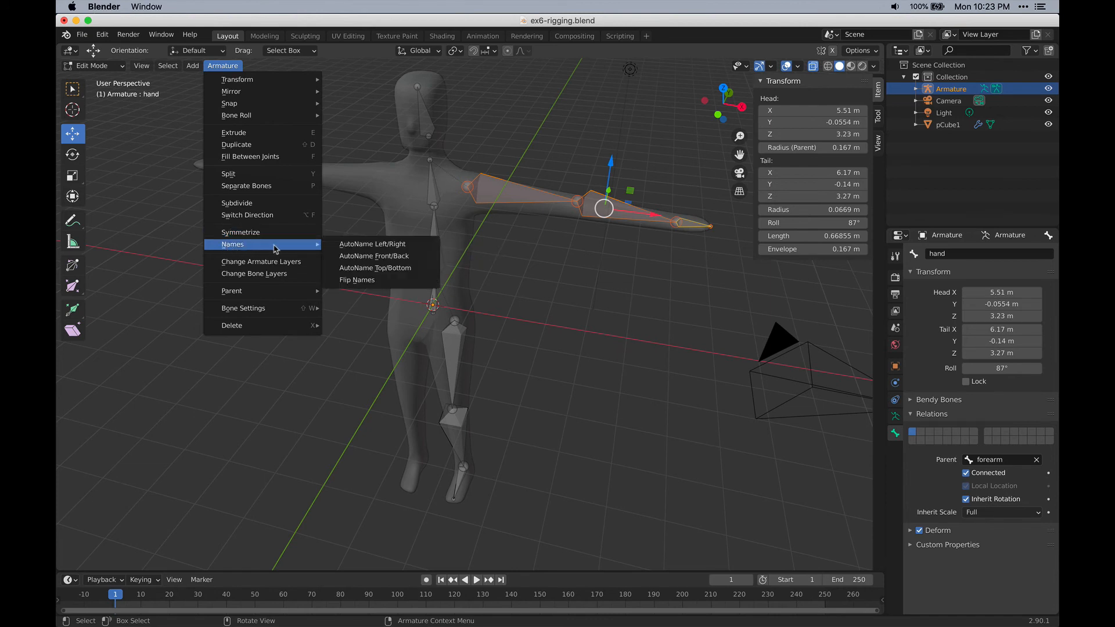
click(374, 246)
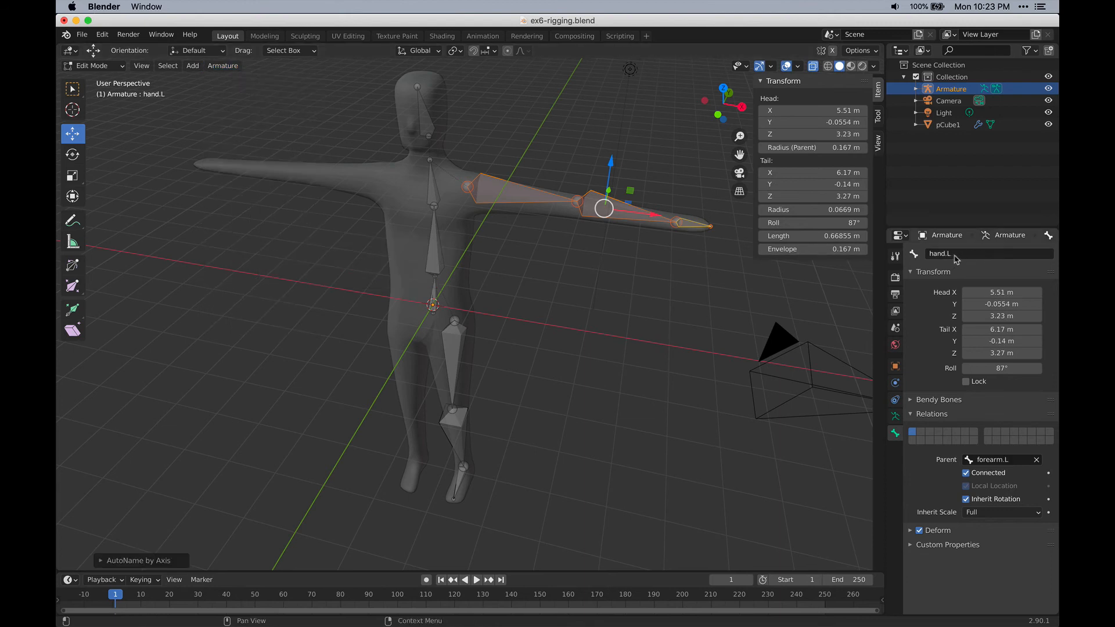
click(520, 195)
click(618, 215)
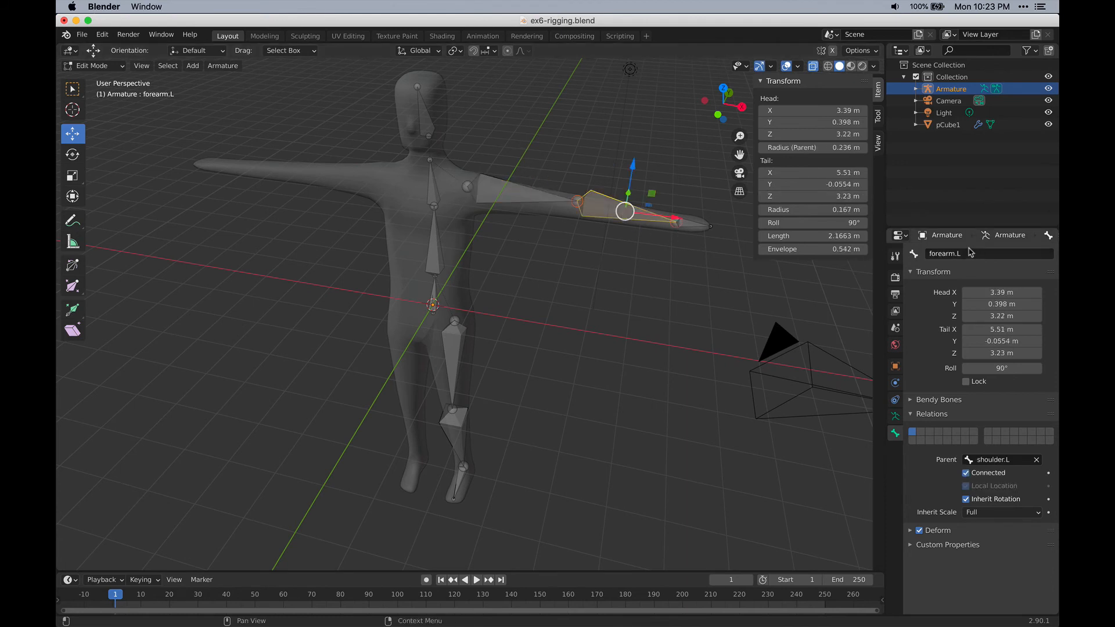
click(697, 225)
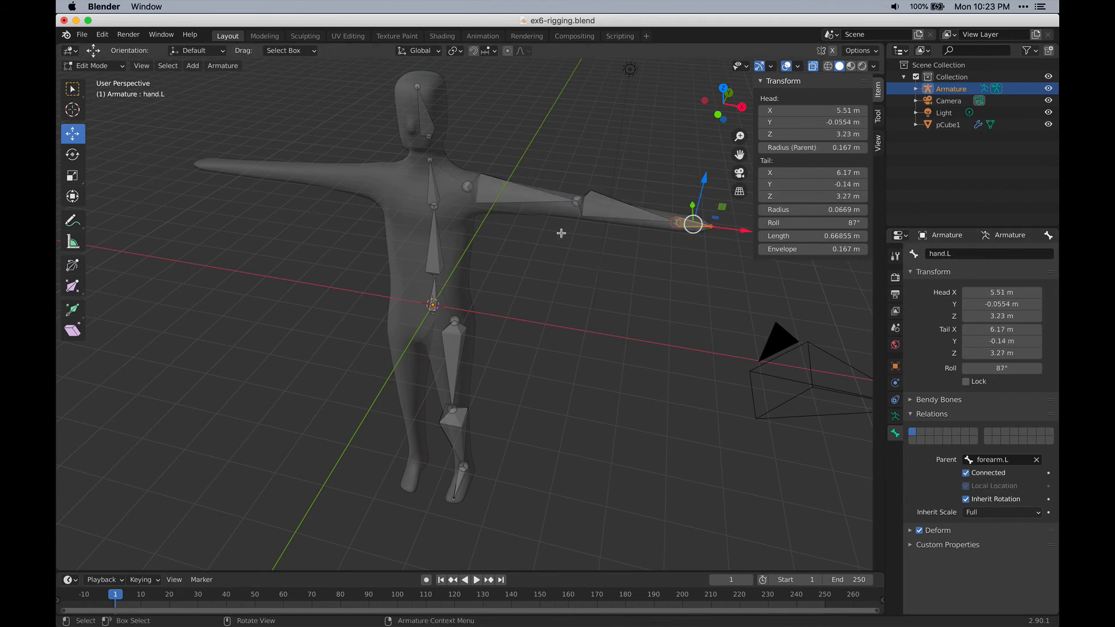
Apply AutoName Left/Right to the upperleg, lowerleg and foot bones together.
shift+middle_drag(561, 232, 473, 225)
click(376, 313)
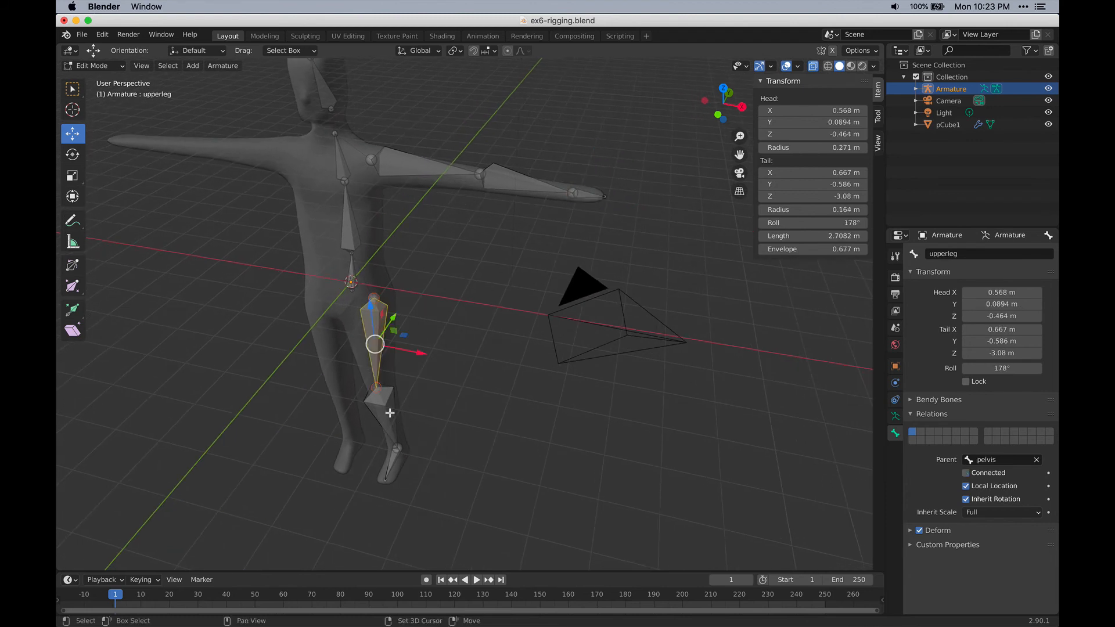
shift+click(399, 418)
shift+click(395, 467)
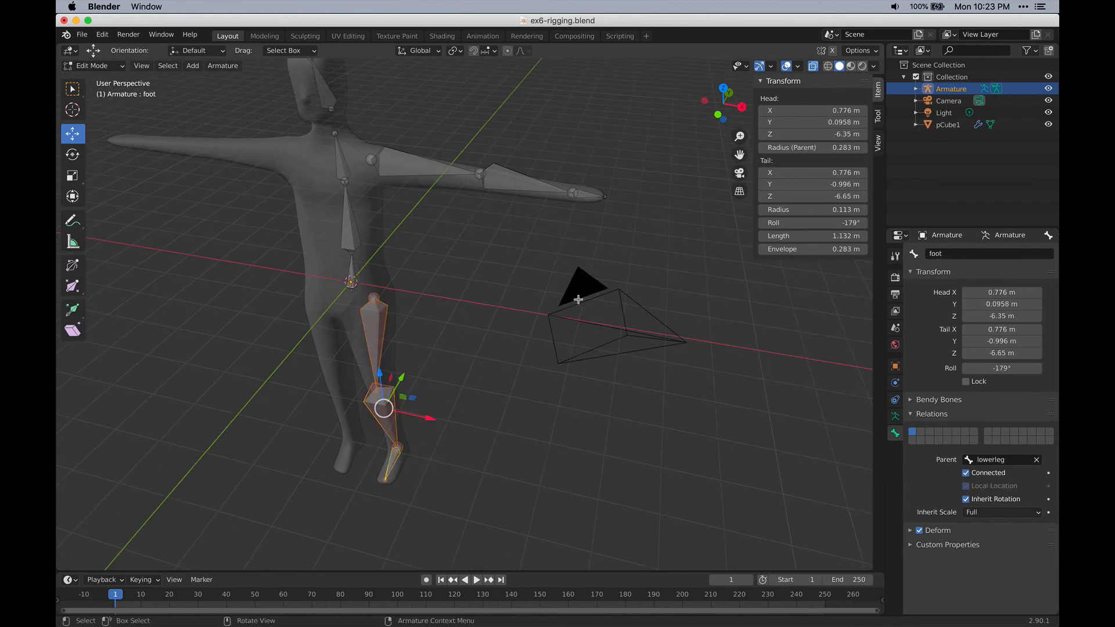
click(223, 67)
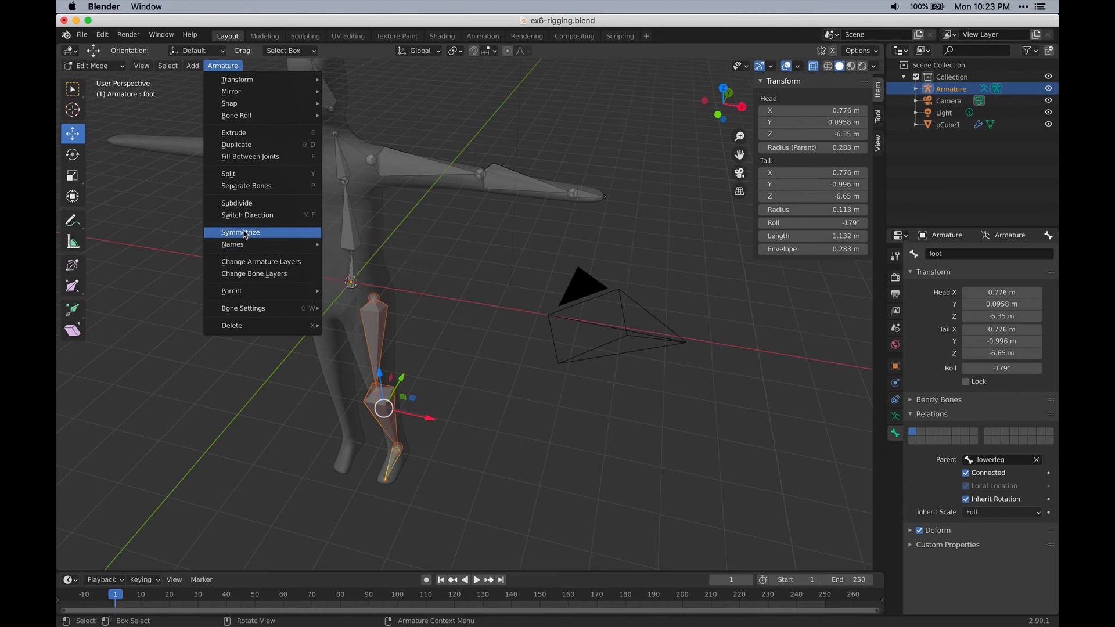
mouse_move(241, 244)
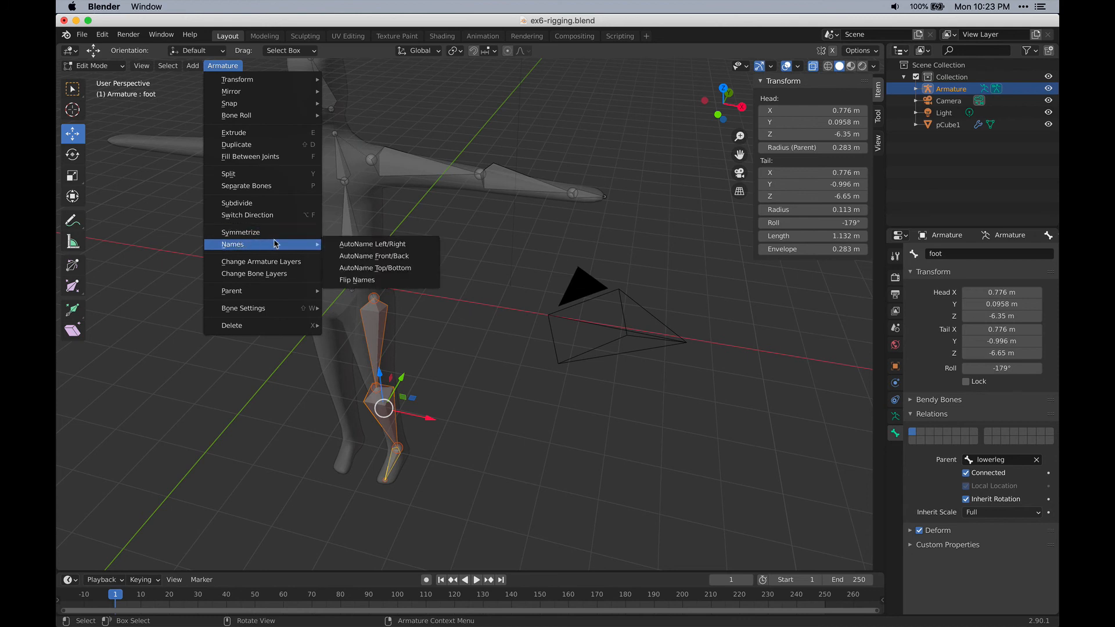
click(405, 244)
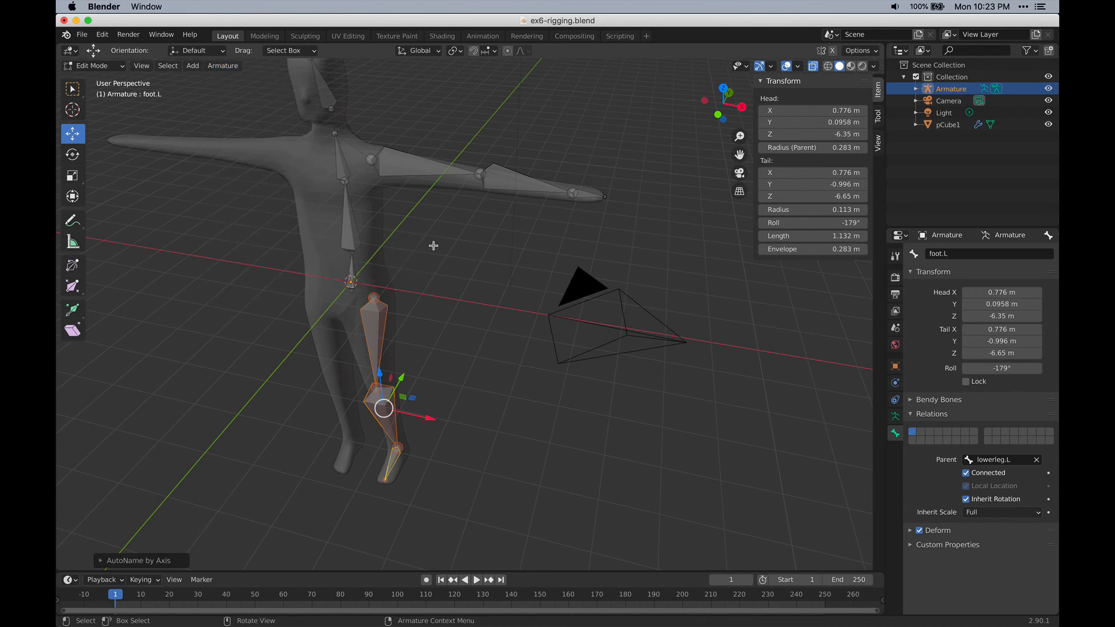
Symmetrize the left arm and leg bones, from shoulder.L to hand.L and upperleg.L to foot.L, onto the body's other side and deselect all.
middle_drag(433, 245, 437, 339)
shift+click(448, 188)
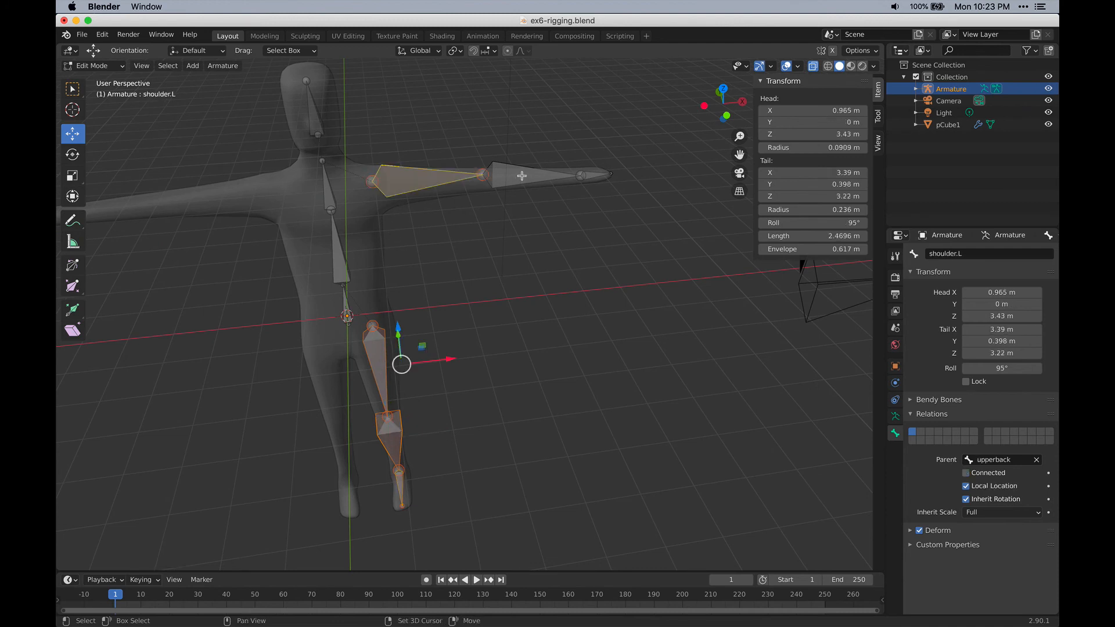
shift+click(522, 175)
shift+click(592, 174)
scroll(560, 291, down, 2)
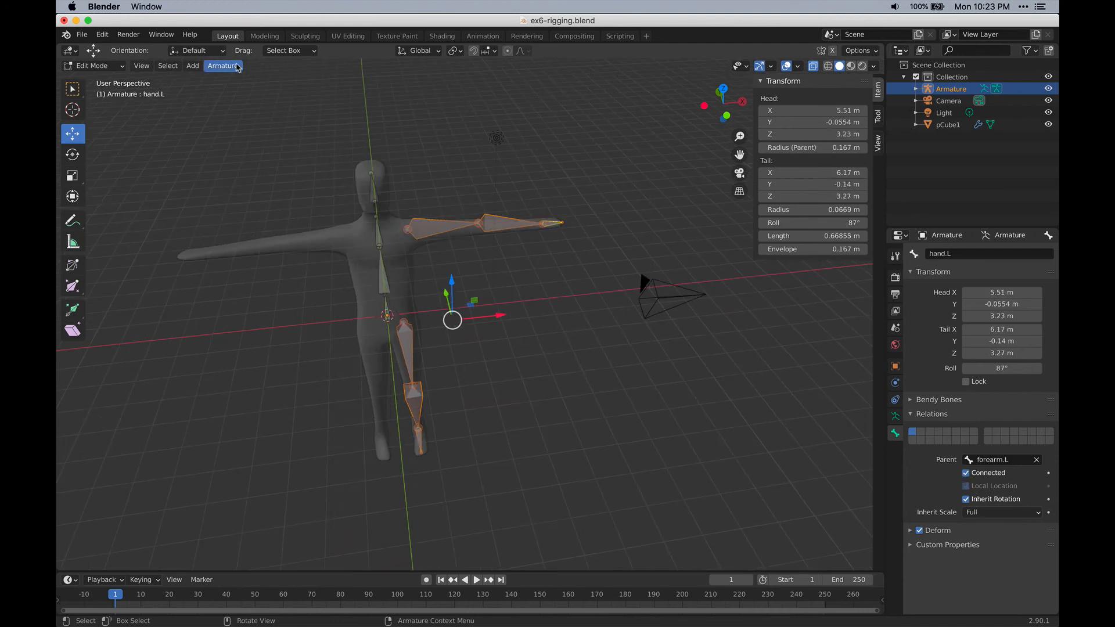
click(223, 65)
click(249, 229)
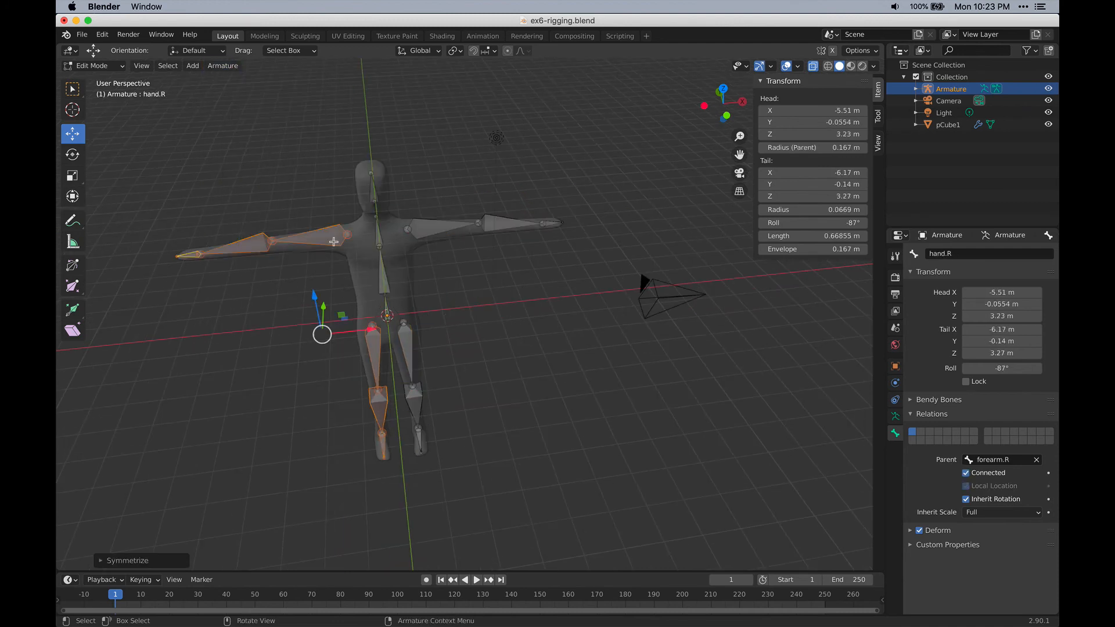
middle_drag(503, 311, 435, 267)
click(627, 388)
middle_drag(625, 404, 517, 395)
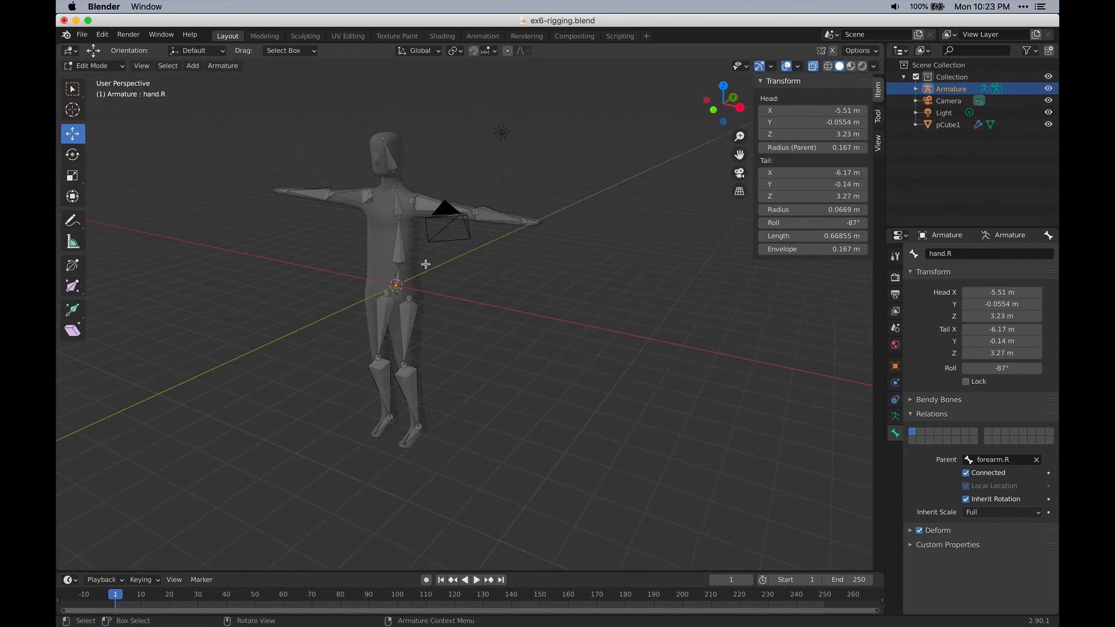
Expand the armature's bone hierarchy from the pelvis down through both shoulders to examine the bone names and parenting.
click(915, 88)
click(927, 101)
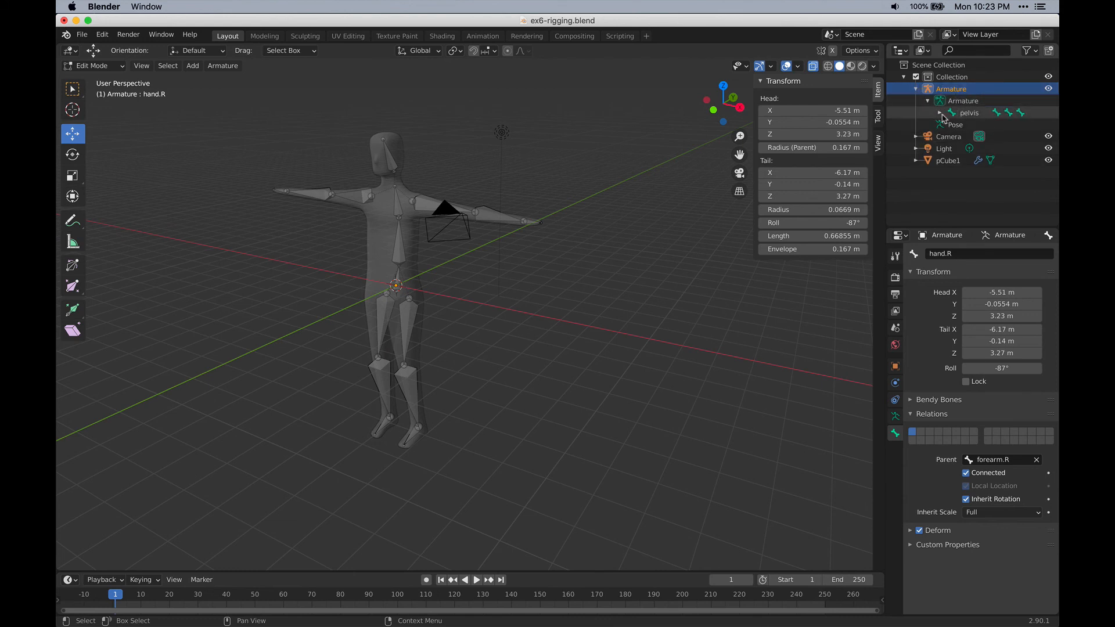
click(939, 113)
click(950, 125)
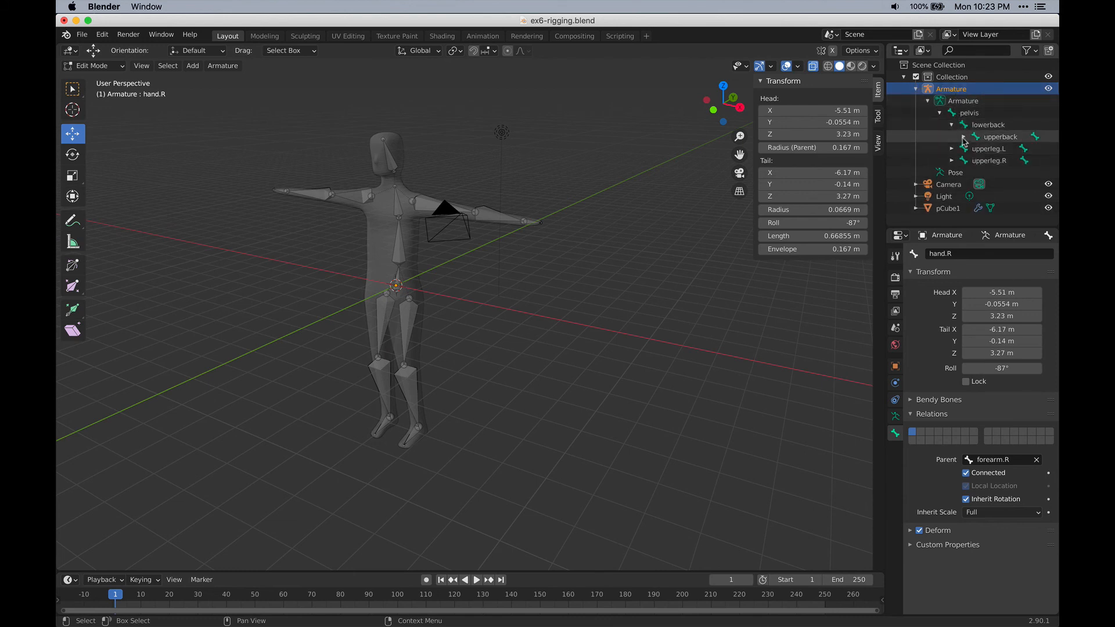
click(963, 137)
click(975, 161)
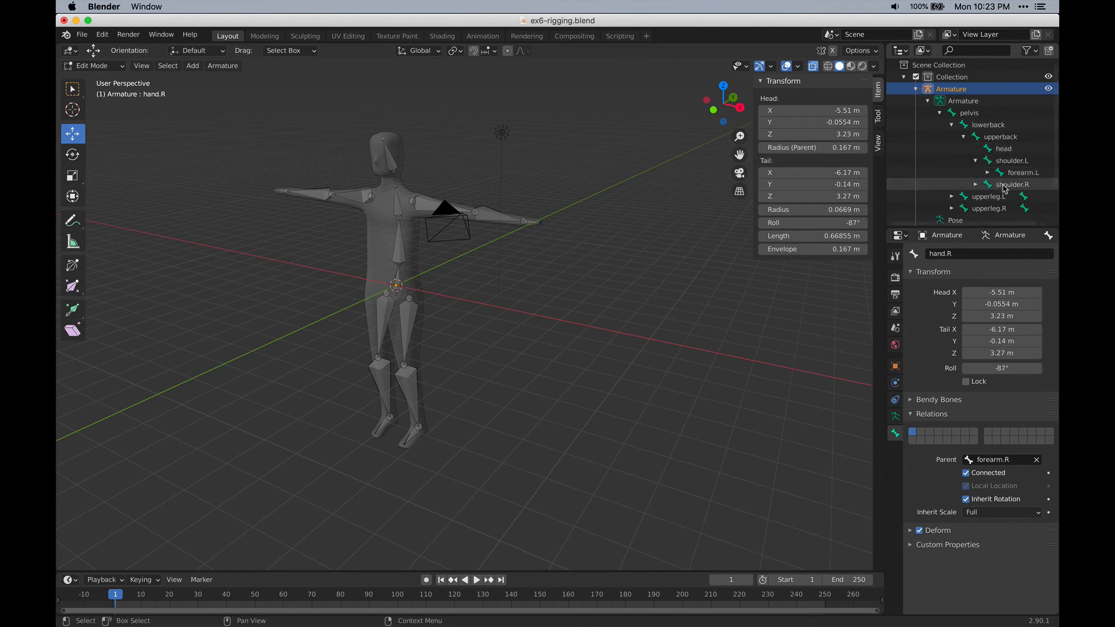
click(987, 172)
click(976, 197)
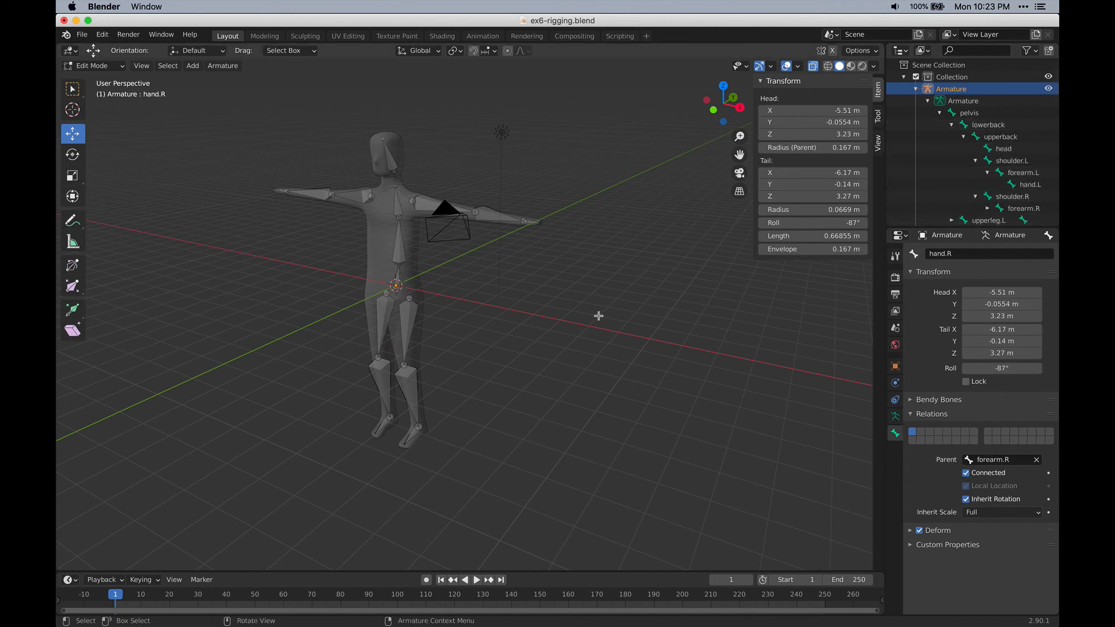
Turn on the display of bone names for the armature and examine the labels on the whole figure.
click(895, 416)
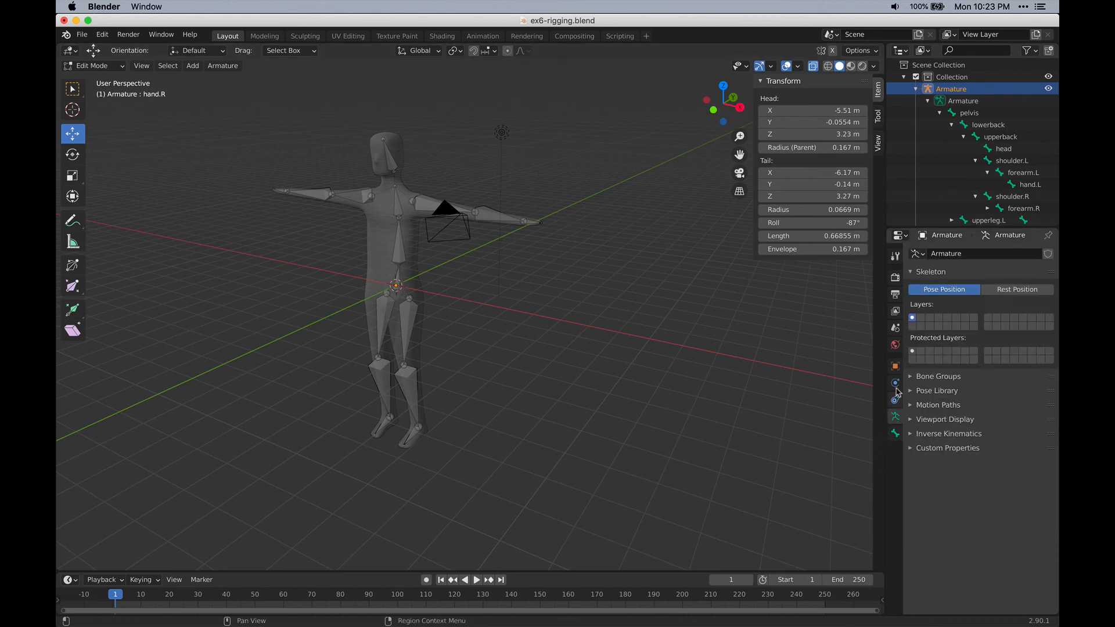
click(943, 420)
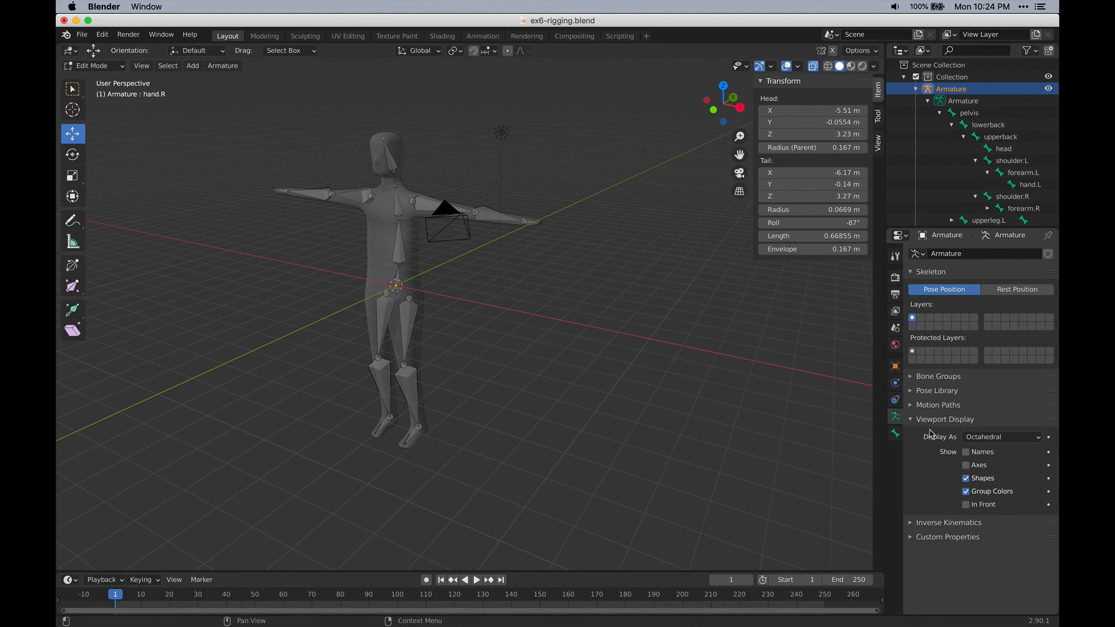
click(965, 452)
middle_drag(481, 330, 603, 307)
middle_drag(502, 258, 554, 296)
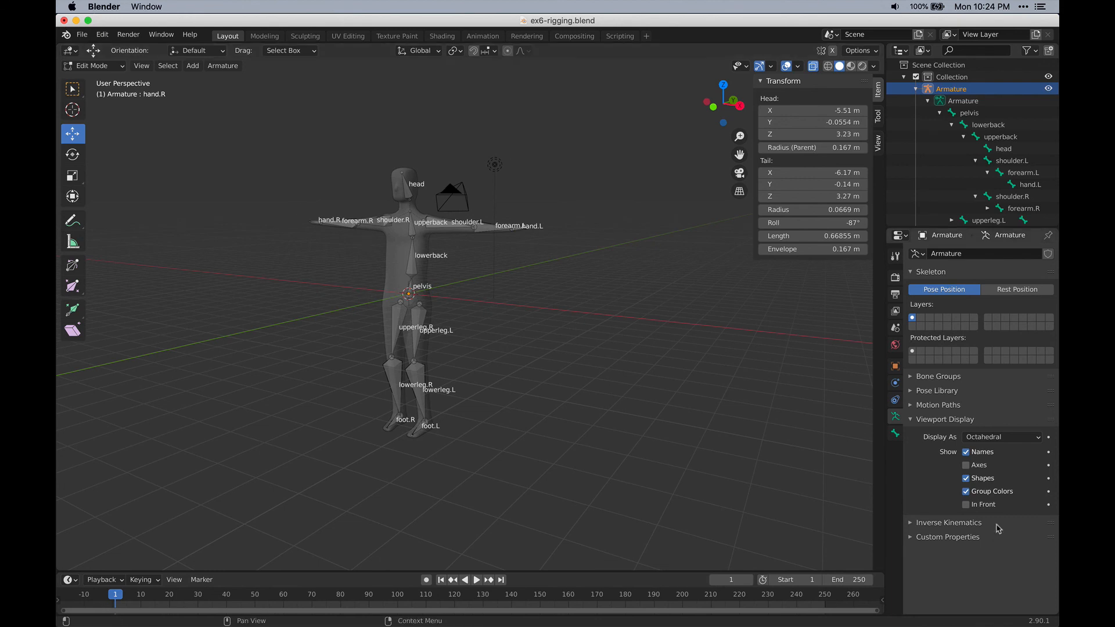
Turn on the display of bone axes and examine their orientation on the arms and legs.
click(965, 466)
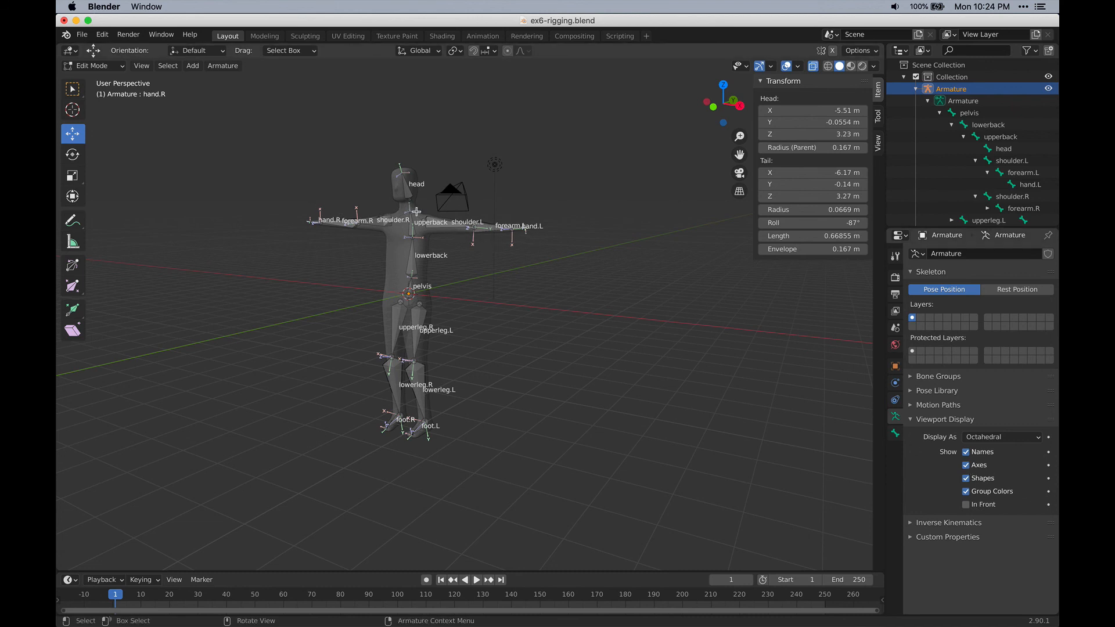
middle_drag(416, 211, 459, 240)
scroll(500, 229, up, 5)
middle_drag(535, 251, 494, 214)
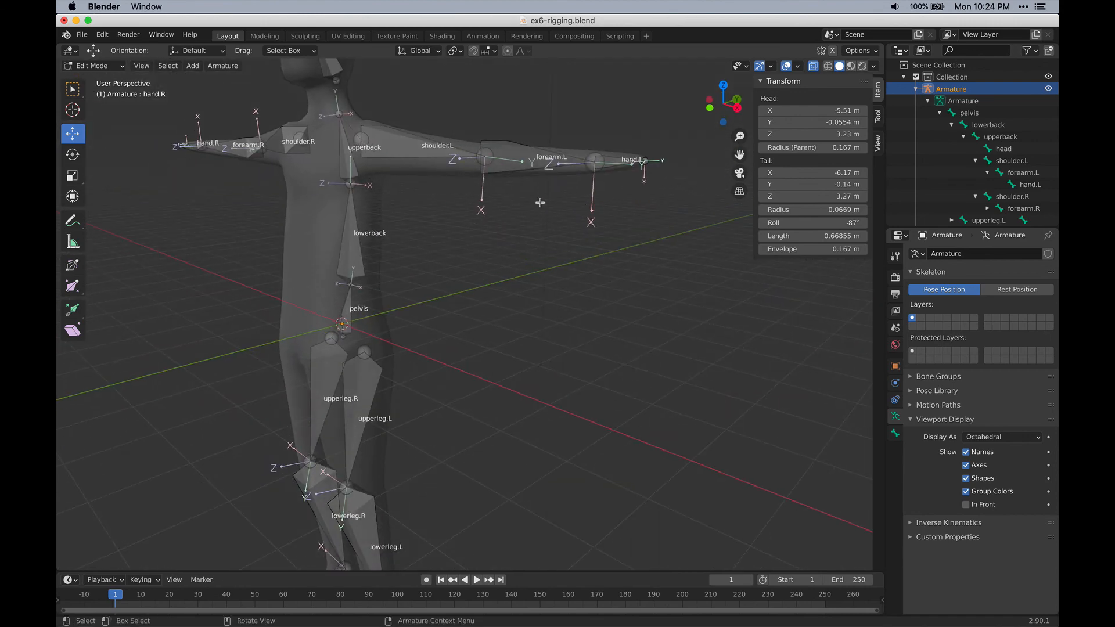
middle_drag(450, 422, 428, 346)
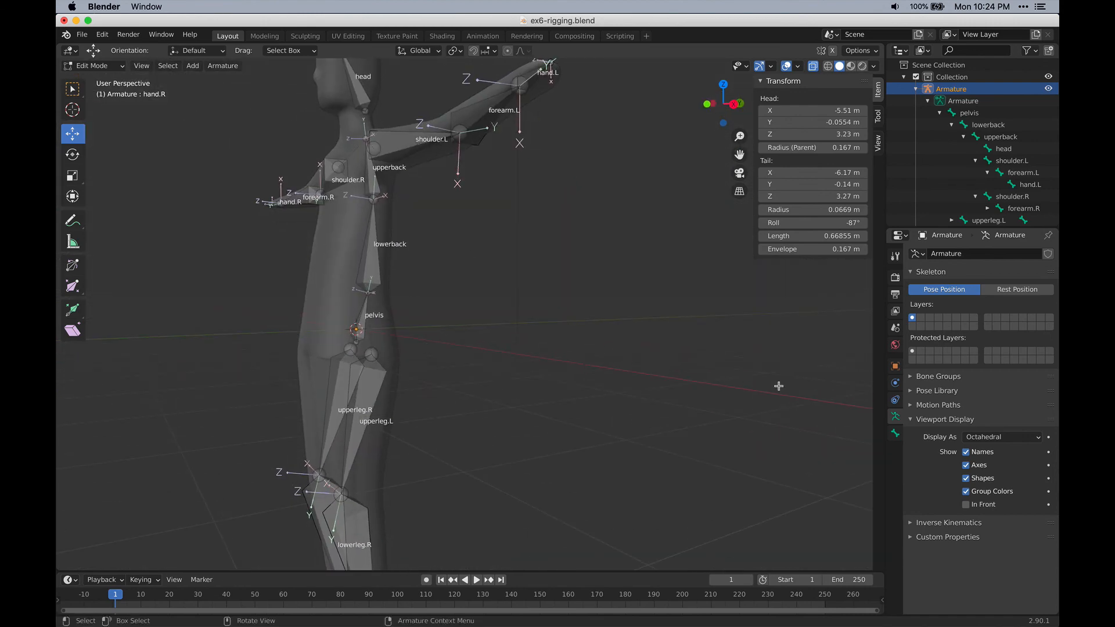
Turn off the display of bone axes and bone names for the armature.
click(966, 465)
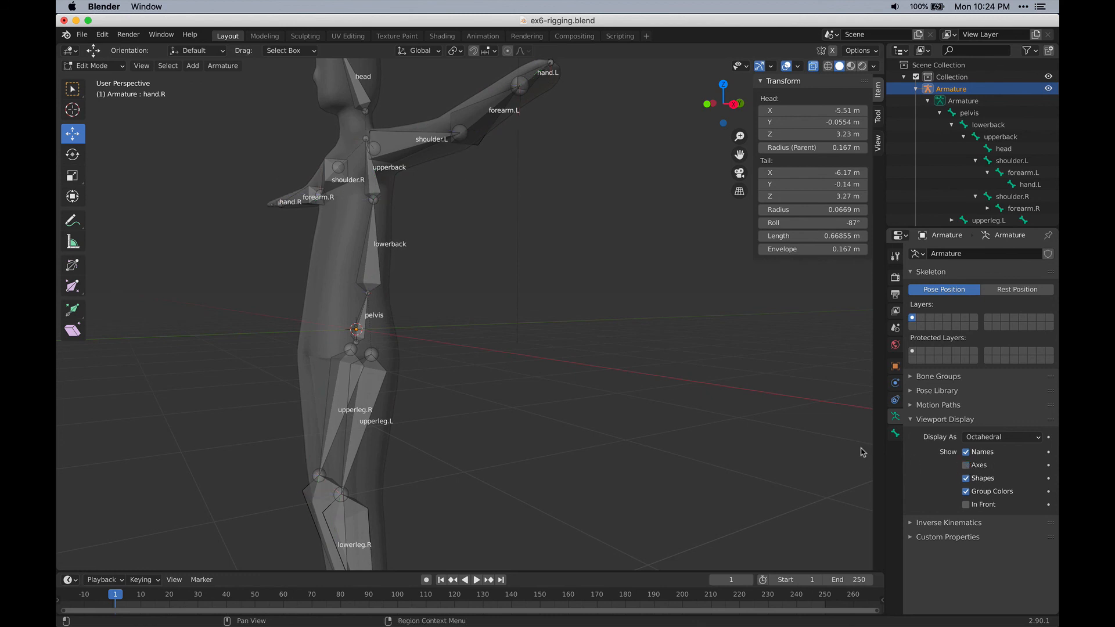
click(966, 451)
scroll(447, 261, down, 3)
middle_drag(354, 233, 437, 246)
shift+middle_drag(437, 246, 516, 256)
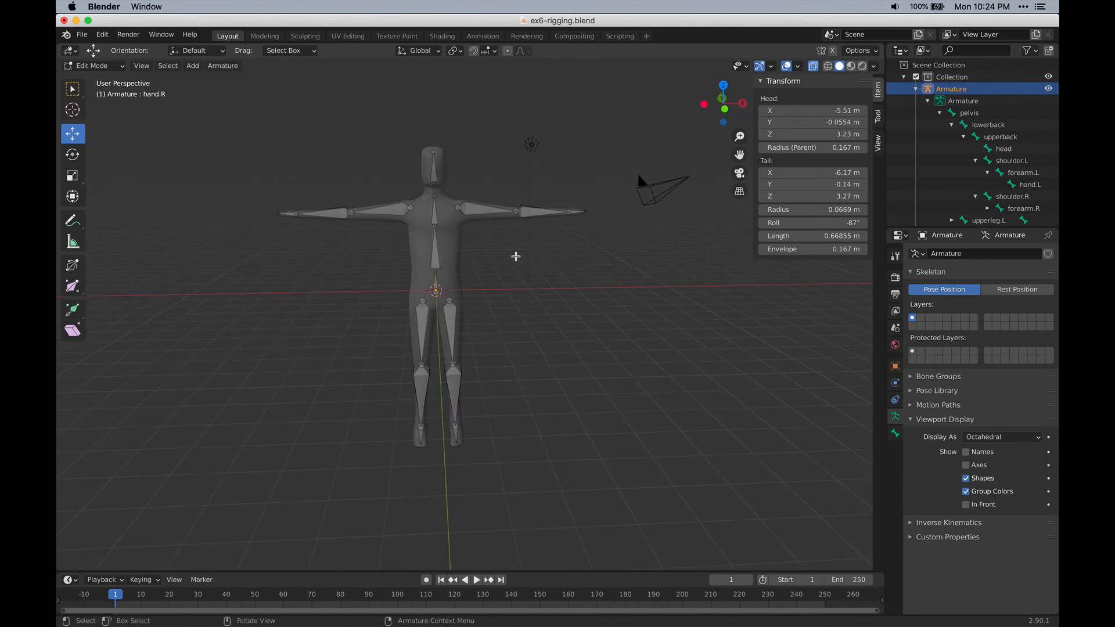